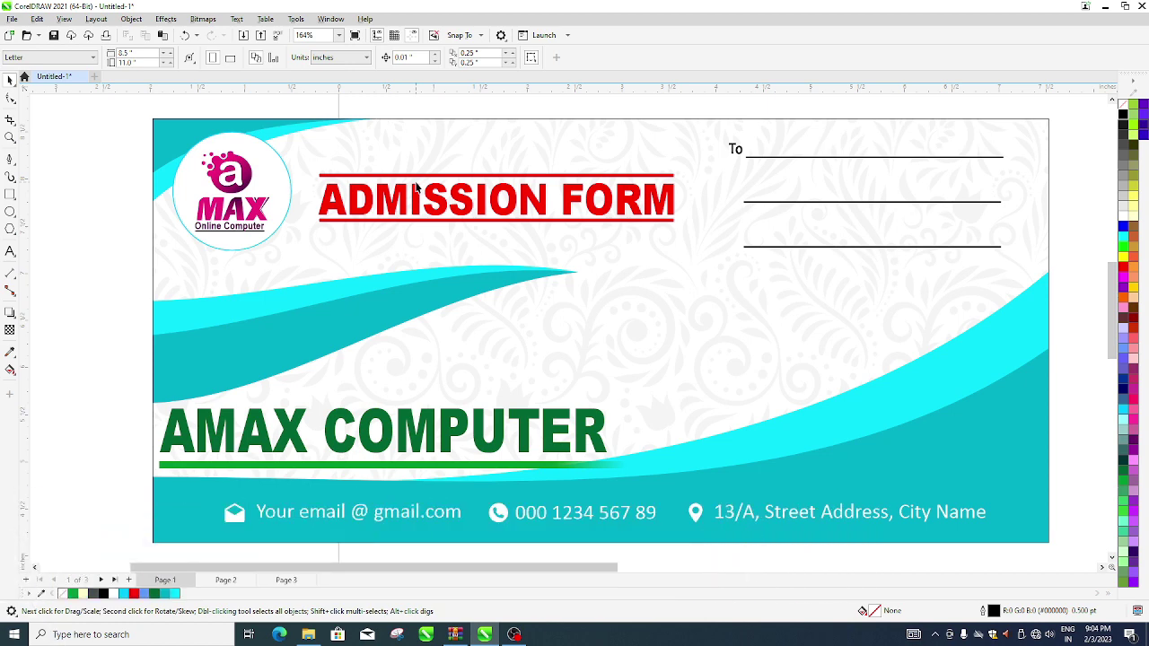
- Cut the entire finished admission form off the page, leaving the page blank
{"action": "scroll", "coordinate": [416, 186], "scroll_direction": "down", "scroll_amount": 1}
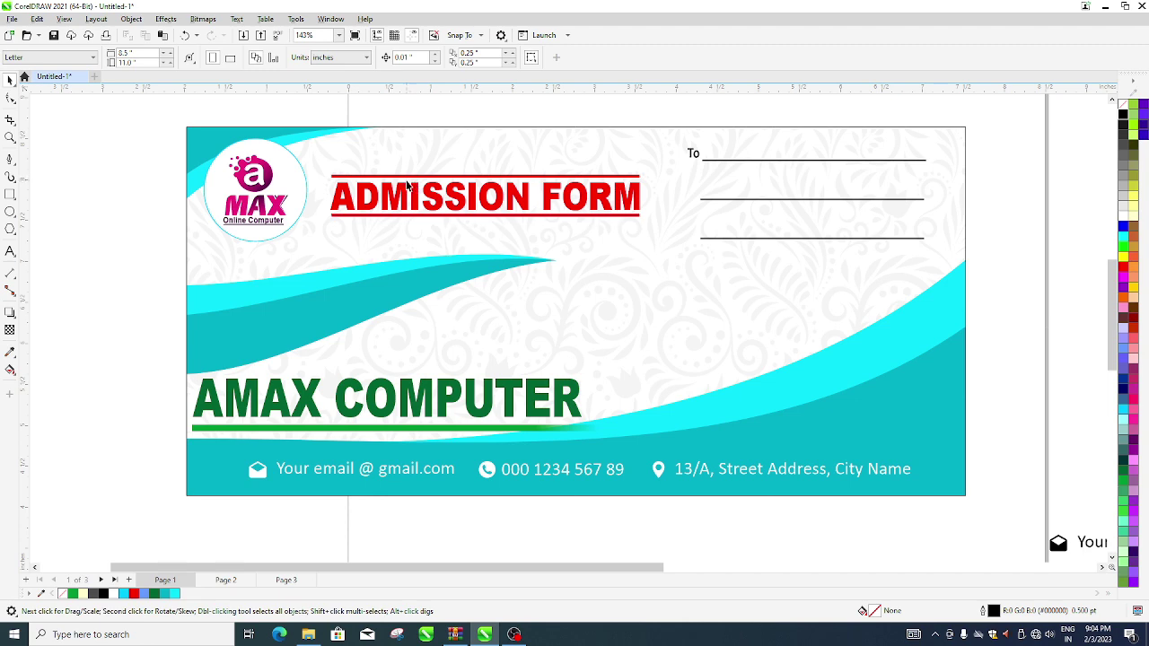
{"action": "scroll", "coordinate": [407, 186], "scroll_direction": "down", "scroll_amount": 2}
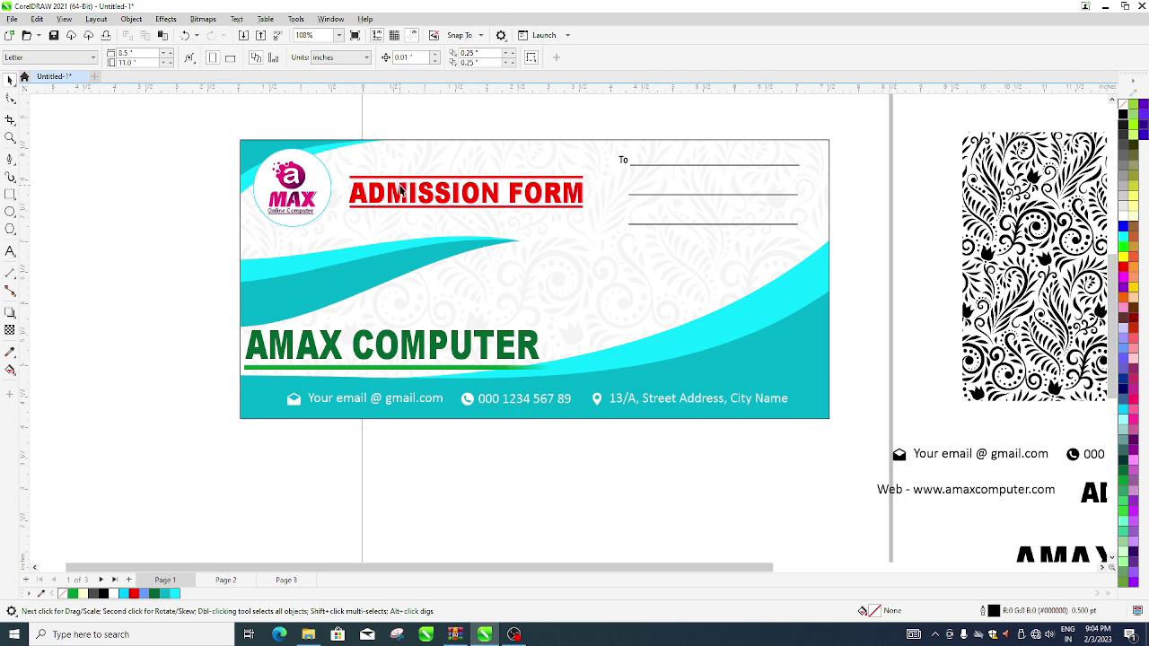
{"action": "scroll", "coordinate": [353, 164], "scroll_direction": "down", "scroll_amount": 2}
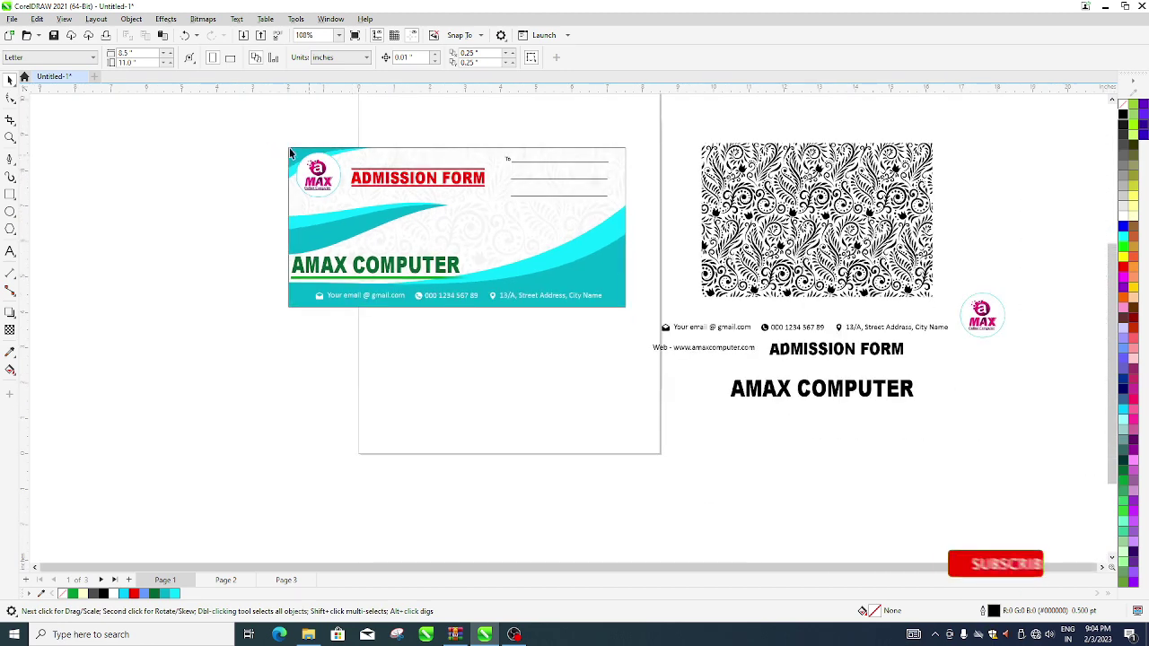
{"action": "left_click_drag", "start_coordinate": [272, 135], "coordinate": [634, 333]}
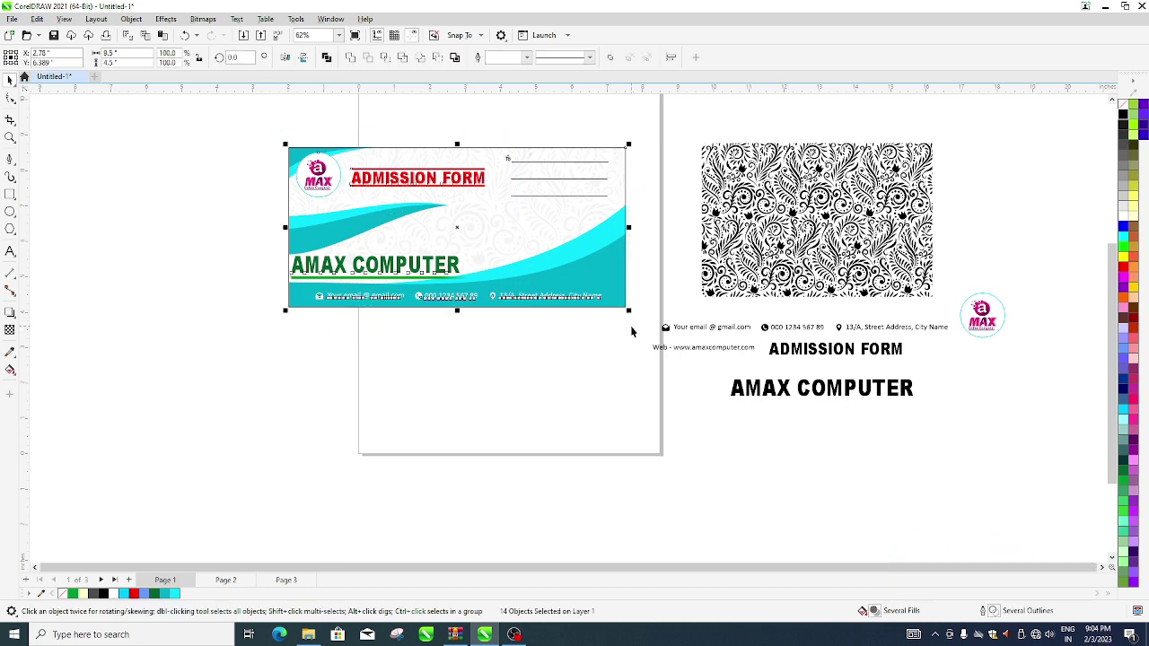
{"action": "key", "text": "ctrl+x"}
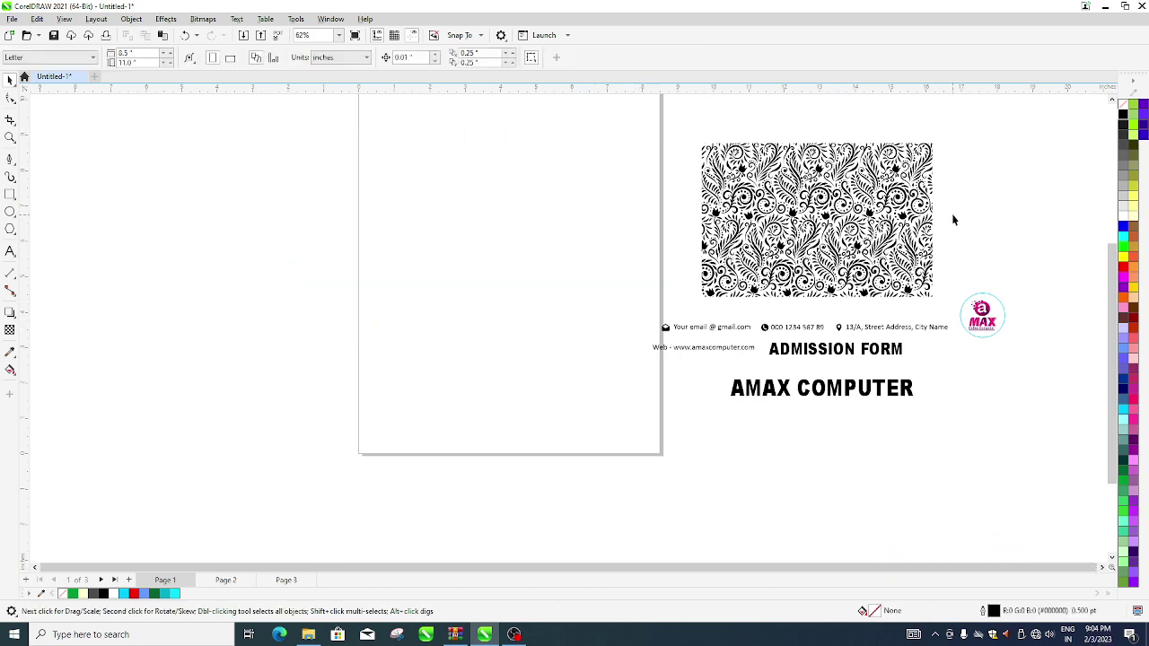
{"action": "scroll", "coordinate": [955, 219], "scroll_direction": "down", "scroll_amount": 1}
{"action": "scroll", "coordinate": [1037, 178], "scroll_direction": "up", "scroll_amount": 2}
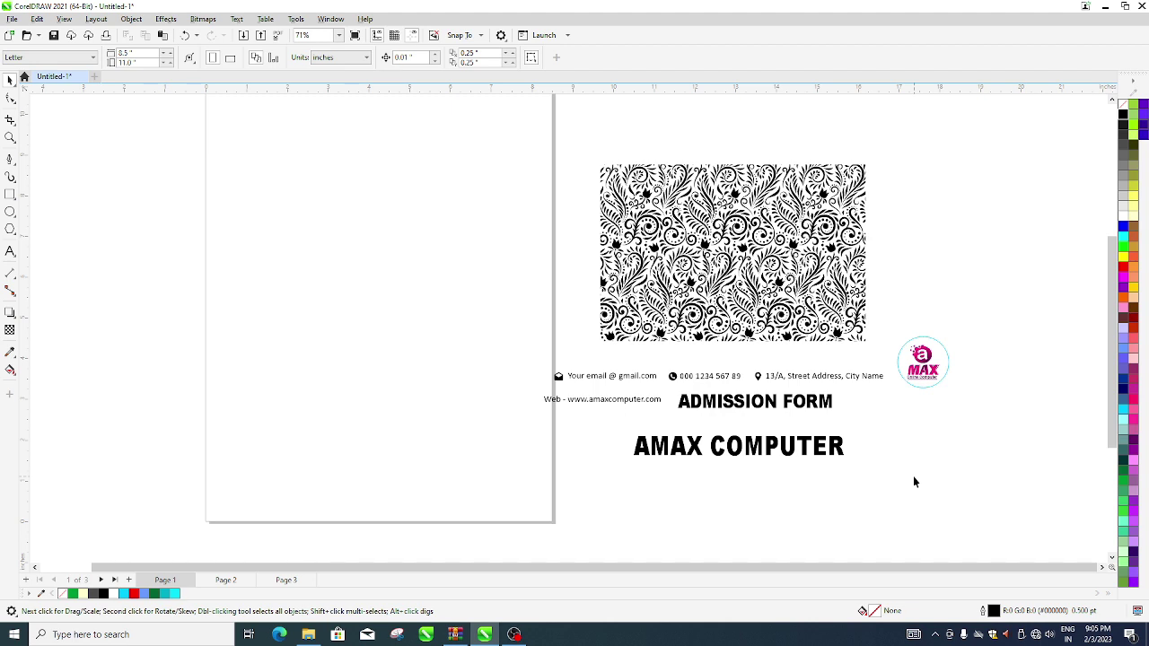
{"action": "scroll", "coordinate": [761, 377], "scroll_direction": "up", "scroll_amount": 1}
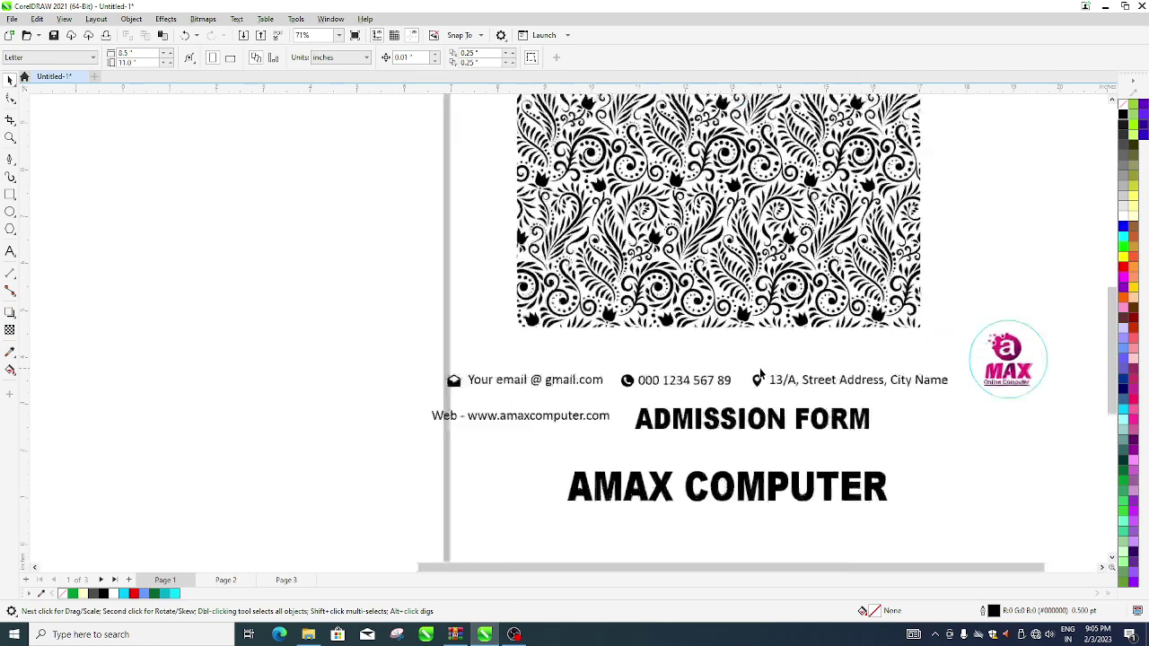
{"action": "scroll", "coordinate": [758, 398], "scroll_direction": "up", "scroll_amount": 1}
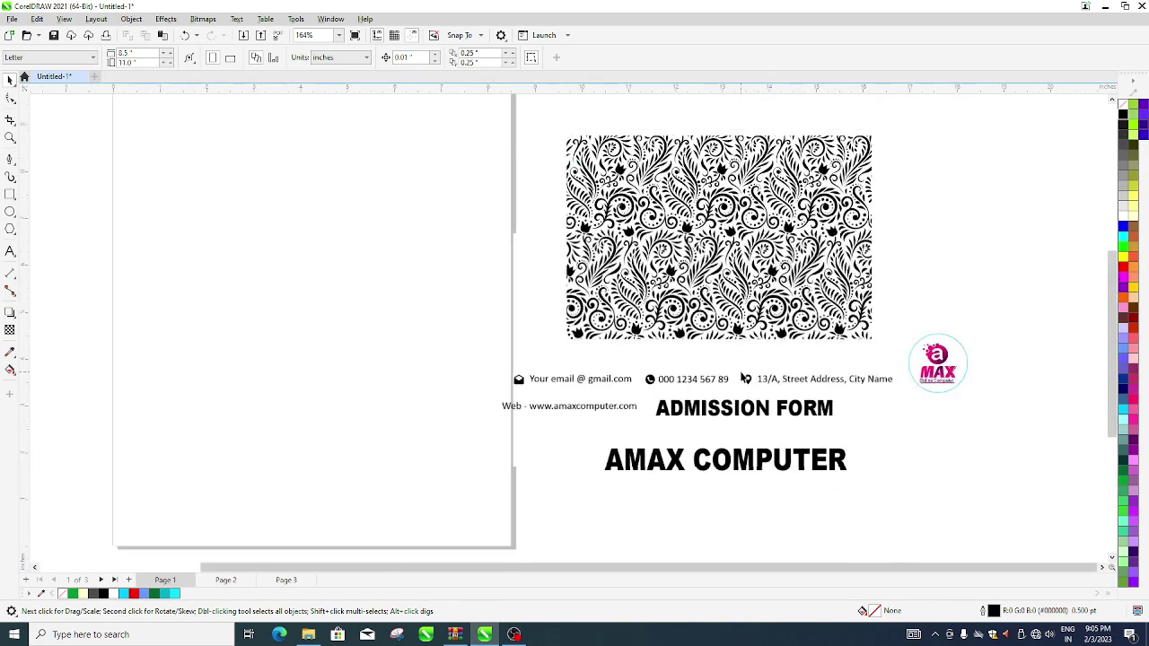
{"action": "scroll", "coordinate": [759, 395], "scroll_direction": "down", "scroll_amount": 1}
- Draw a roughly 6.855 x 2.655 inch rectangle near the top of the blank page
{"action": "left_click", "coordinate": [735, 265]}
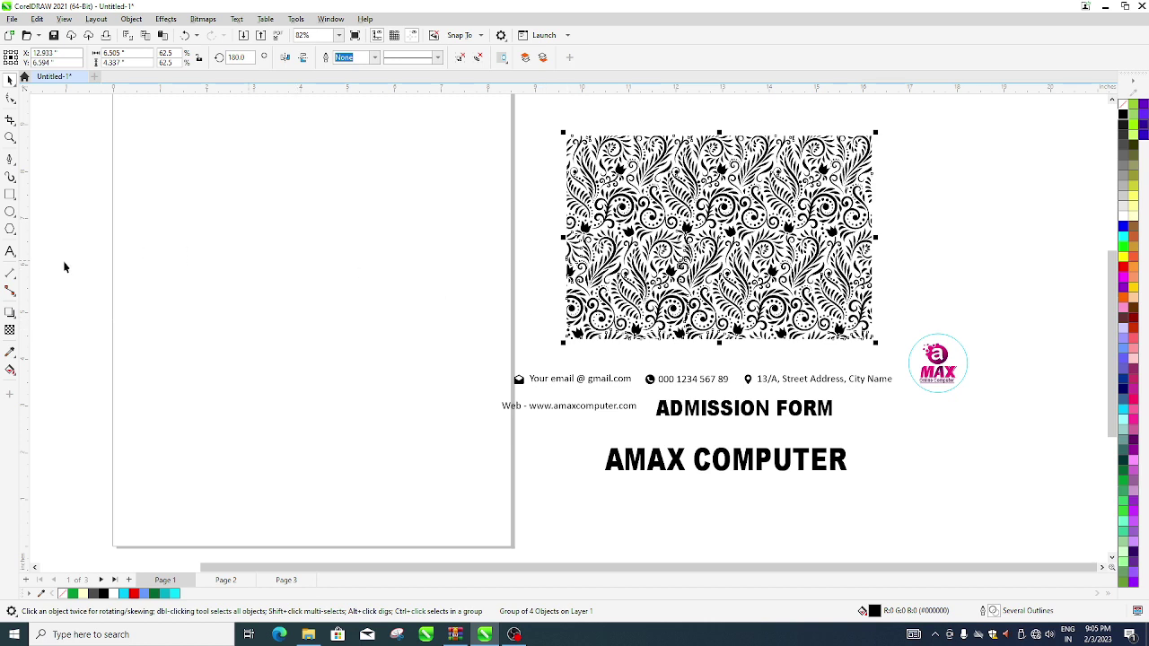
{"action": "left_click", "coordinate": [10, 196]}
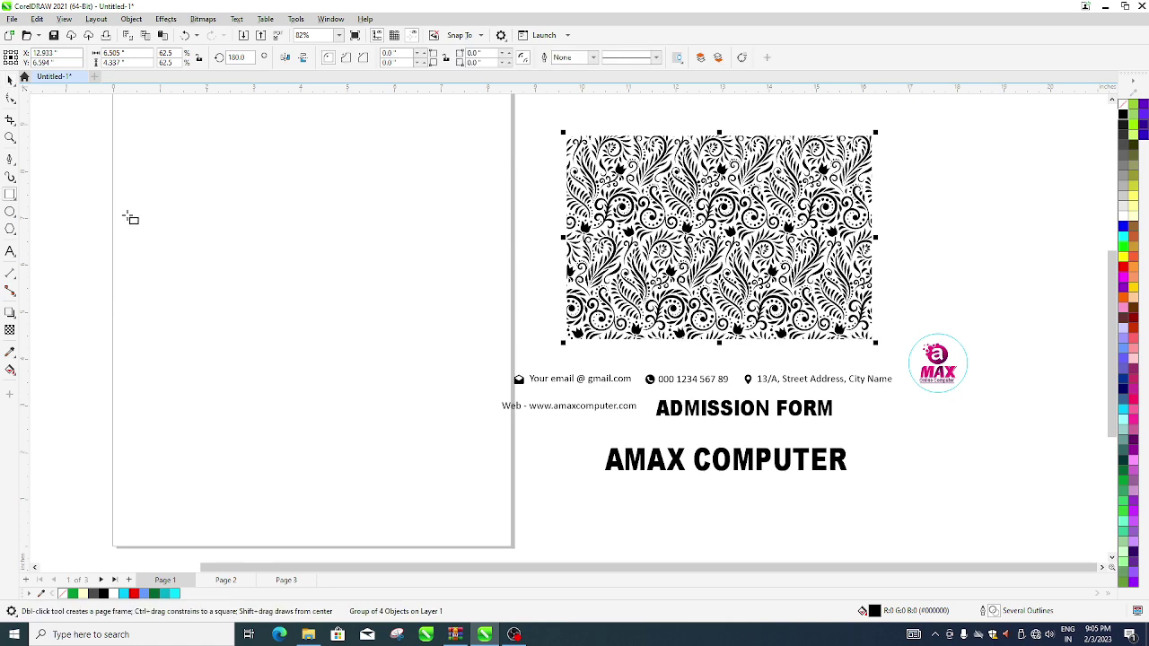
{"action": "left_click_drag", "start_coordinate": [127, 217], "coordinate": [451, 344]}
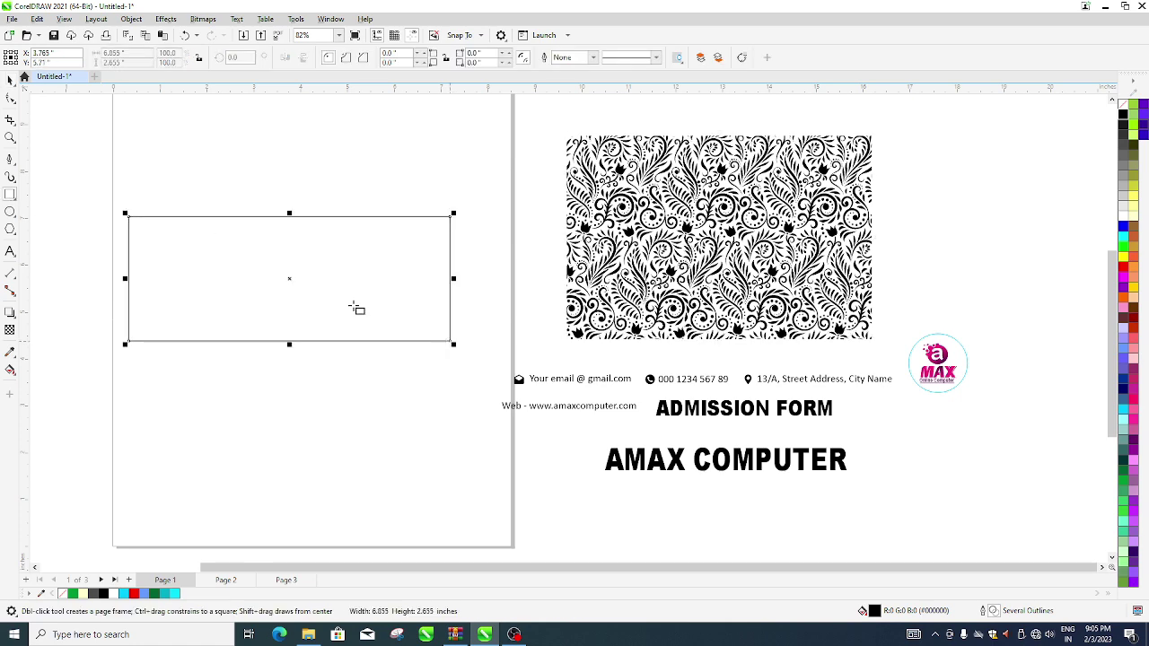
{"action": "key", "text": "space"}
{"action": "scroll", "coordinate": [76, 248], "scroll_direction": "up", "scroll_amount": 1}
{"action": "scroll", "coordinate": [75, 248], "scroll_direction": "up", "scroll_amount": 2}
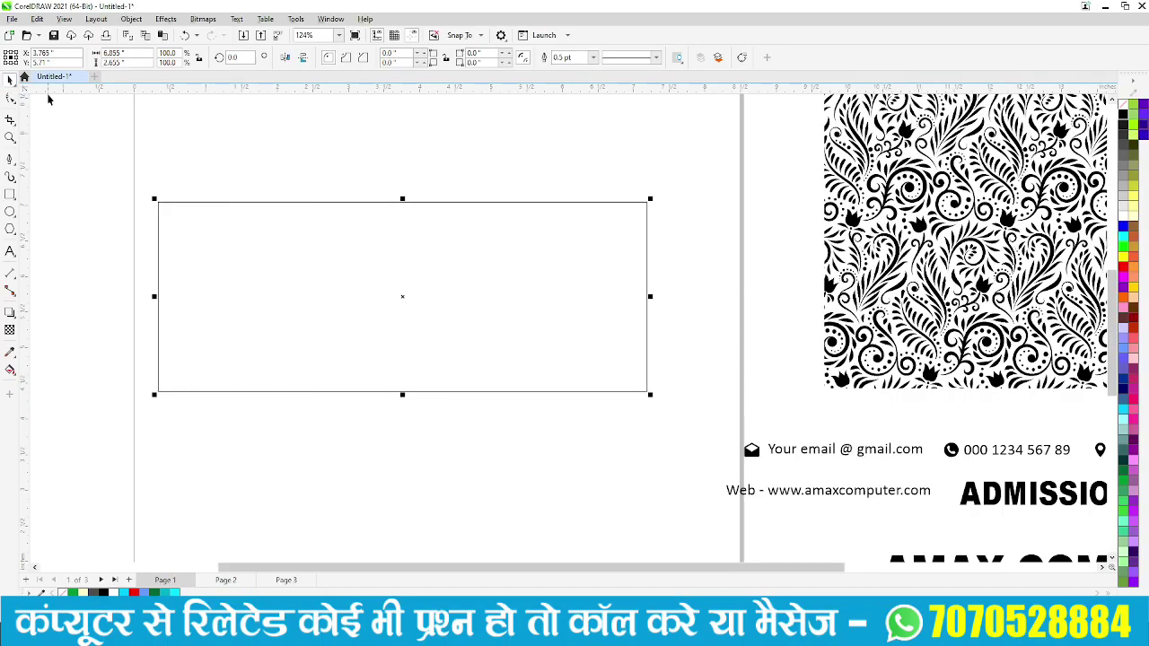
- Confirm the drawing units are set to inches
{"action": "left_click", "coordinate": [216, 147]}
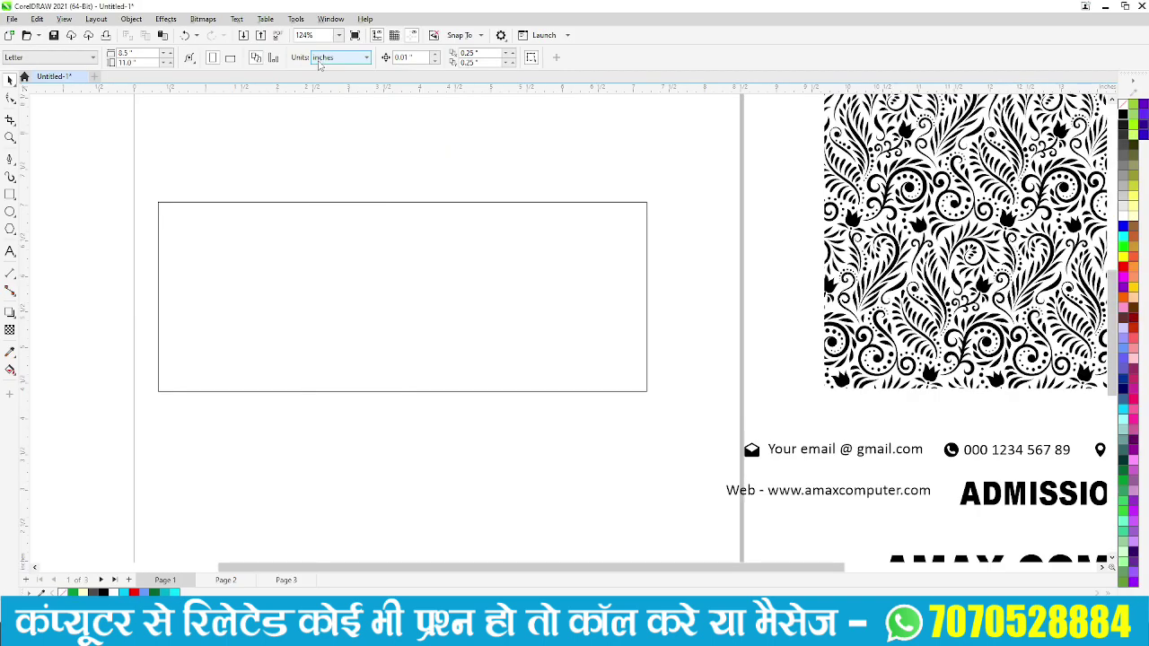
{"action": "left_click", "coordinate": [320, 61]}
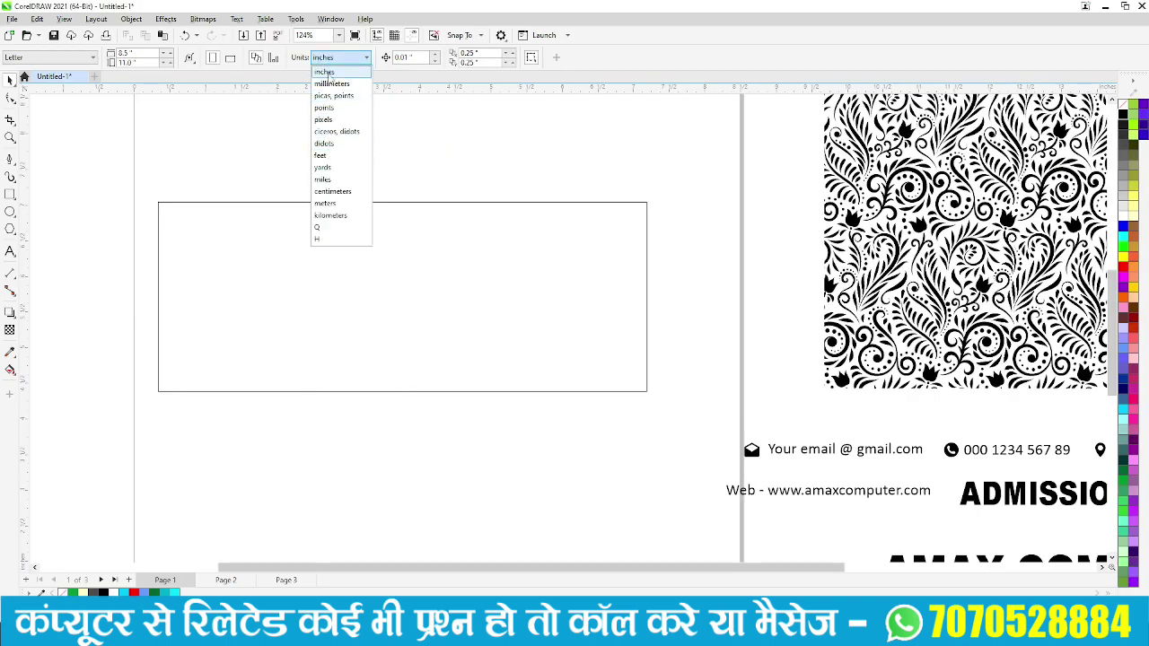
{"action": "left_click", "coordinate": [327, 73]}
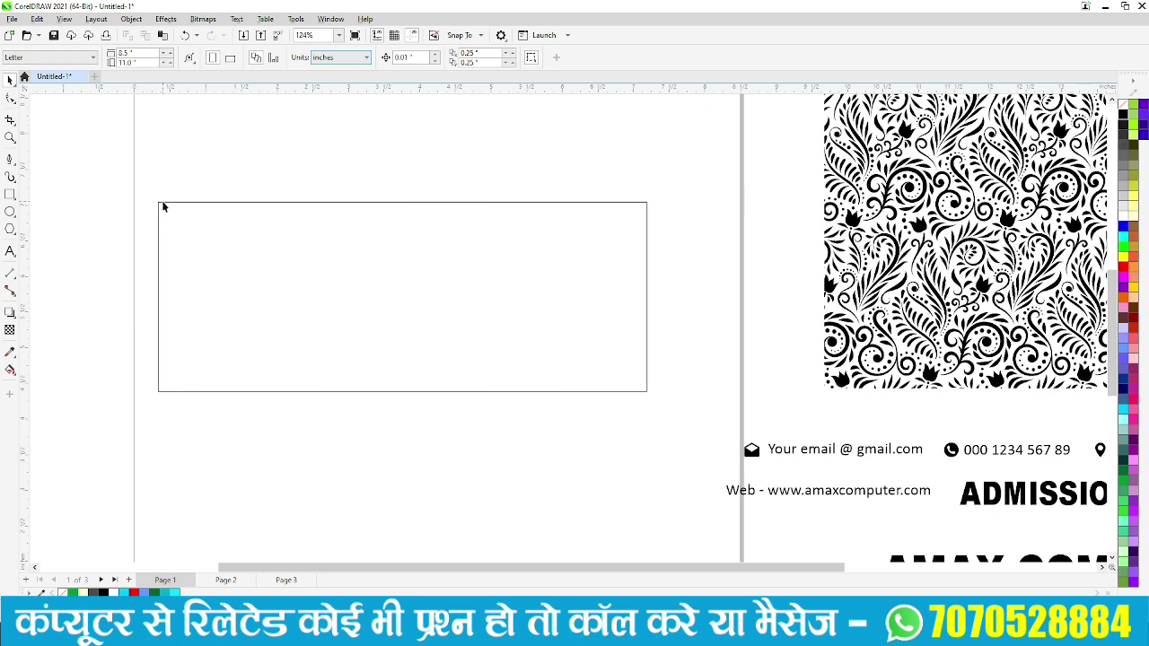
- Resize the rectangle to 9.5 inches wide by 4.5 inches high
{"action": "left_click", "coordinate": [163, 203]}
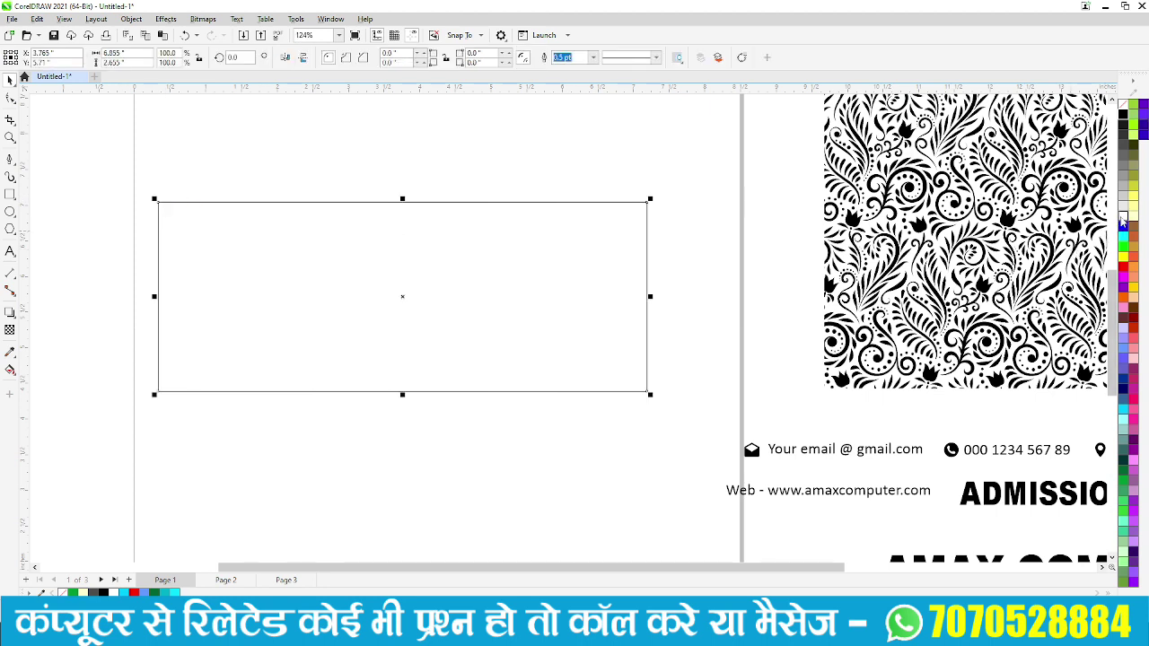
{"action": "left_click", "coordinate": [124, 53]}
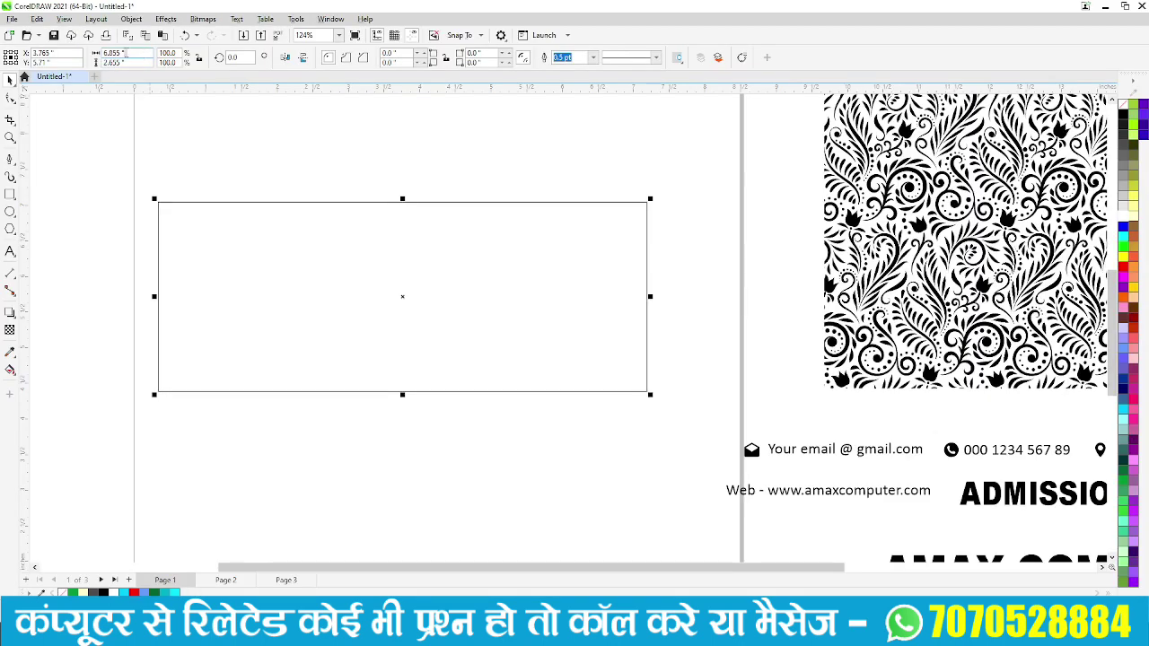
{"action": "double_click", "coordinate": [114, 53]}
{"action": "type", "text": "9.5"}
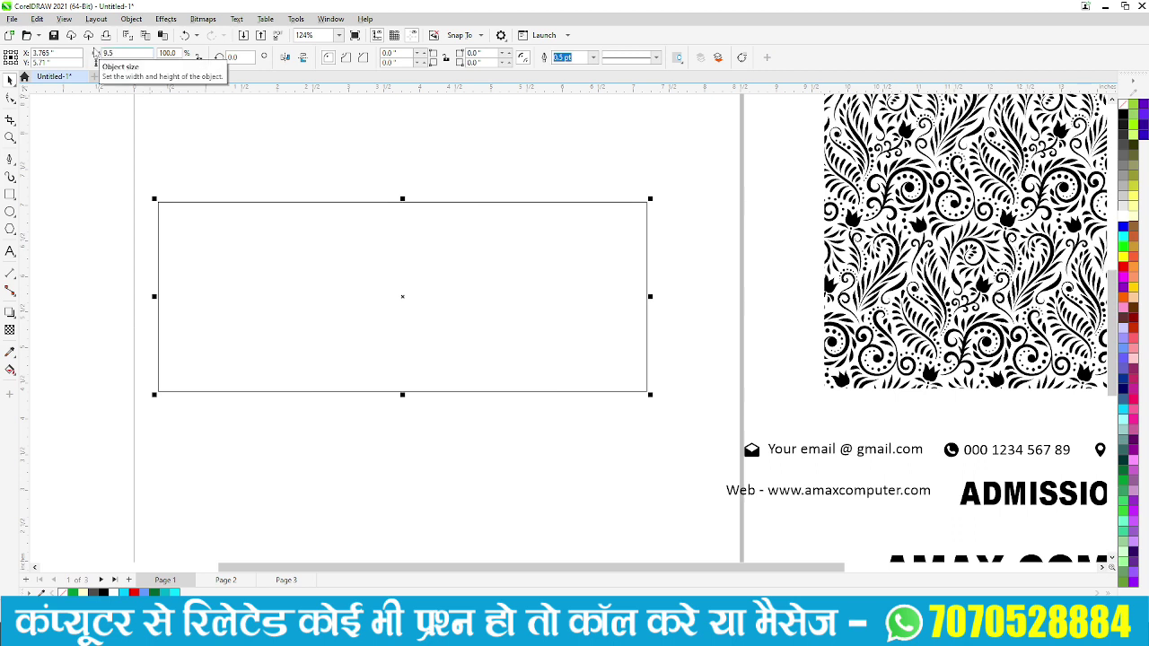
{"action": "key", "text": "Tab"}
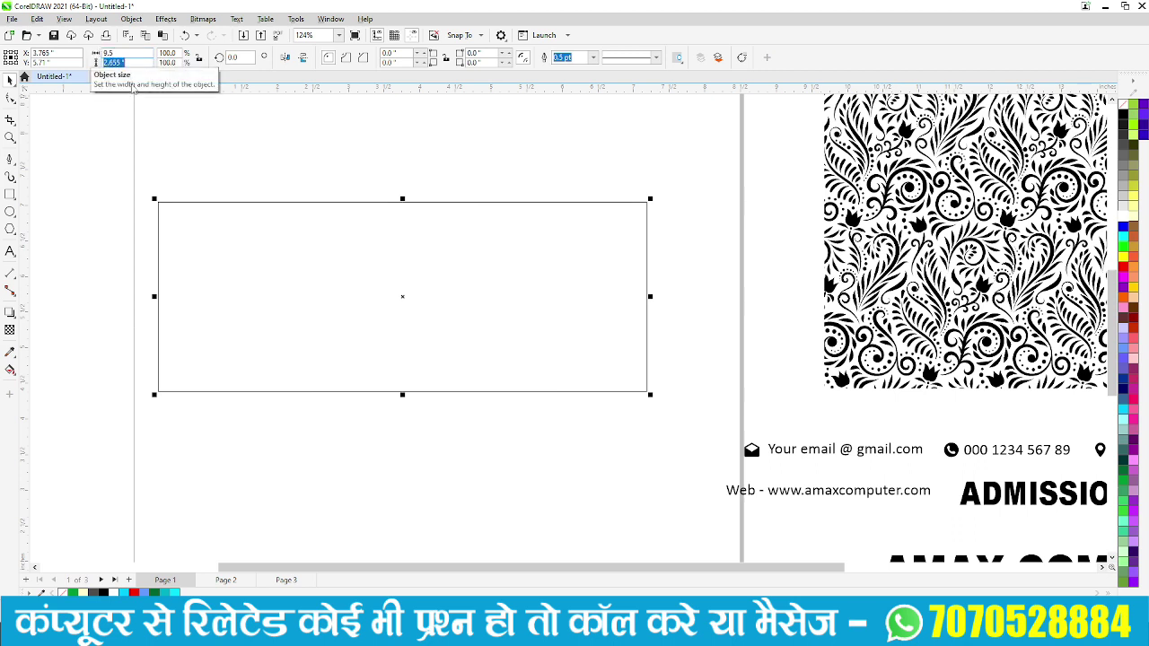
{"action": "type", "text": "4.5"}
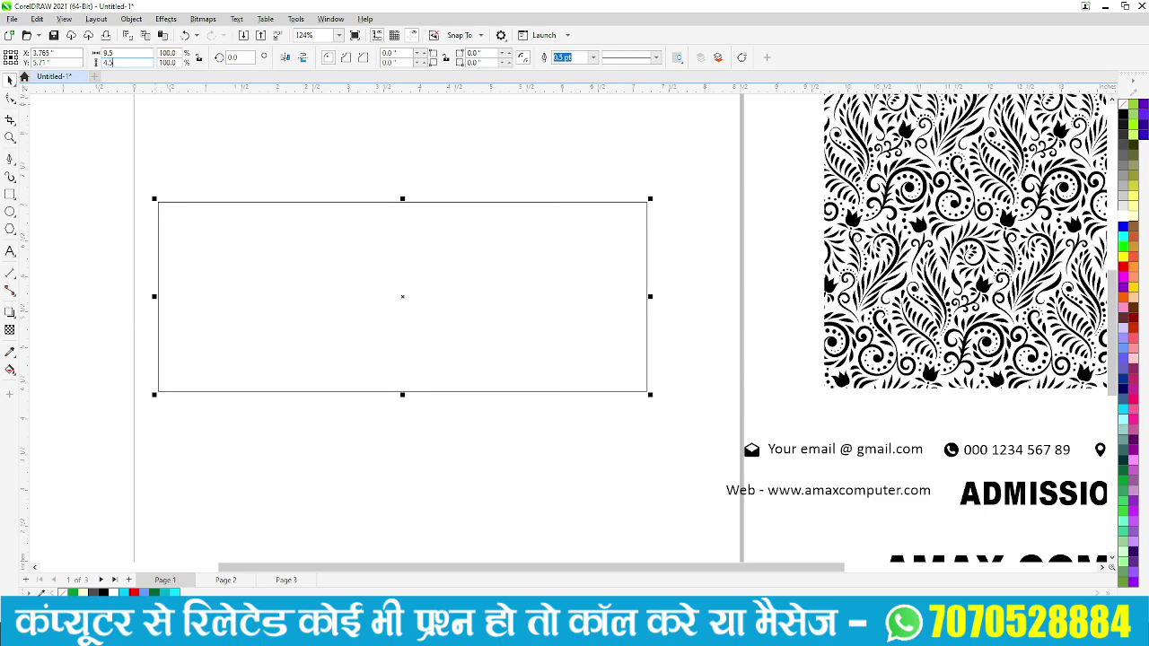
{"action": "key", "text": "Return"}
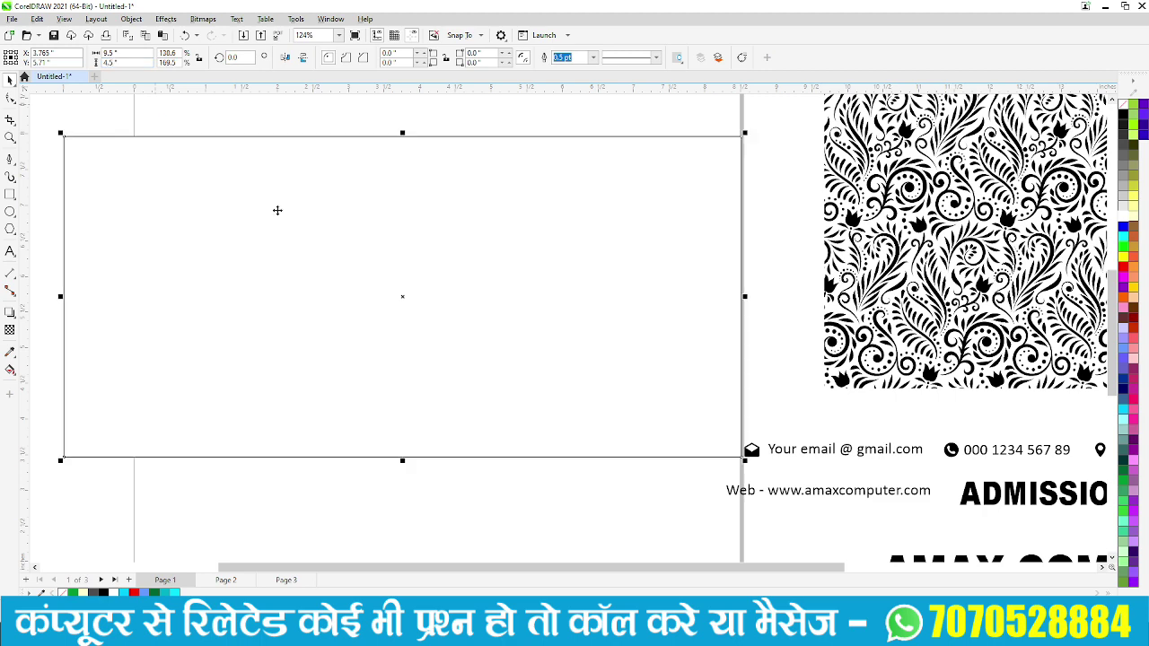
- Draw a thin 9.5 x 0.642 inch strip along the bottom of the large rectangle
{"action": "scroll", "coordinate": [418, 349], "scroll_direction": "down", "scroll_amount": 2}
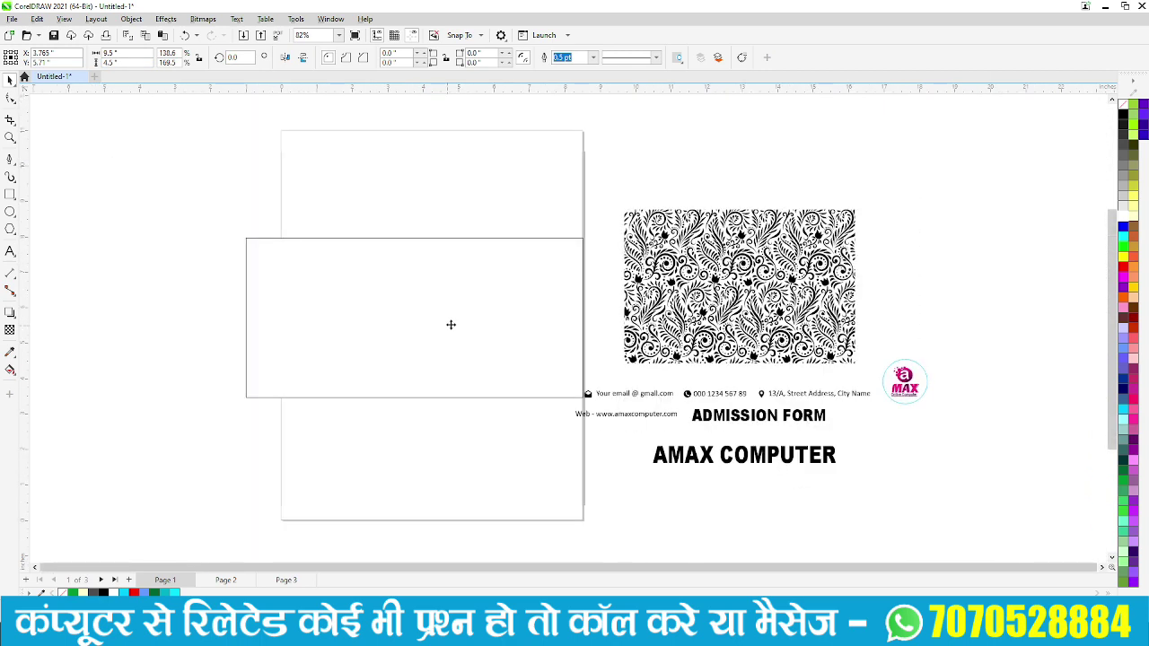
{"action": "scroll", "coordinate": [681, 368], "scroll_direction": "down", "scroll_amount": 1}
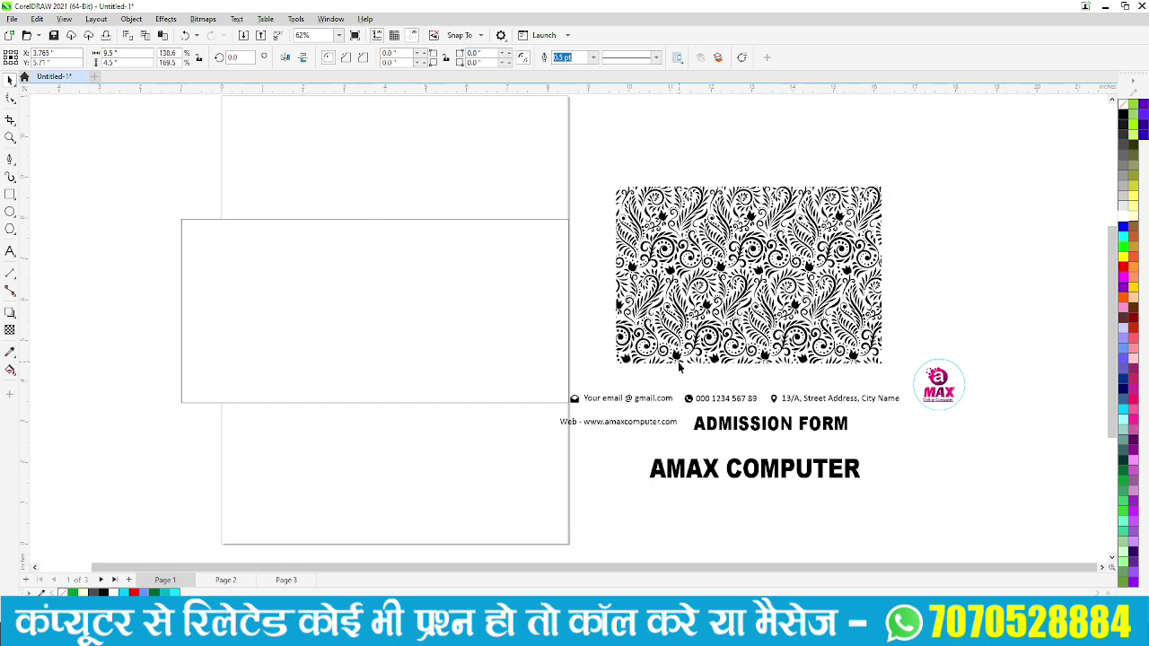
{"action": "left_click", "coordinate": [317, 168]}
{"action": "scroll", "coordinate": [226, 299], "scroll_direction": "up", "scroll_amount": 2}
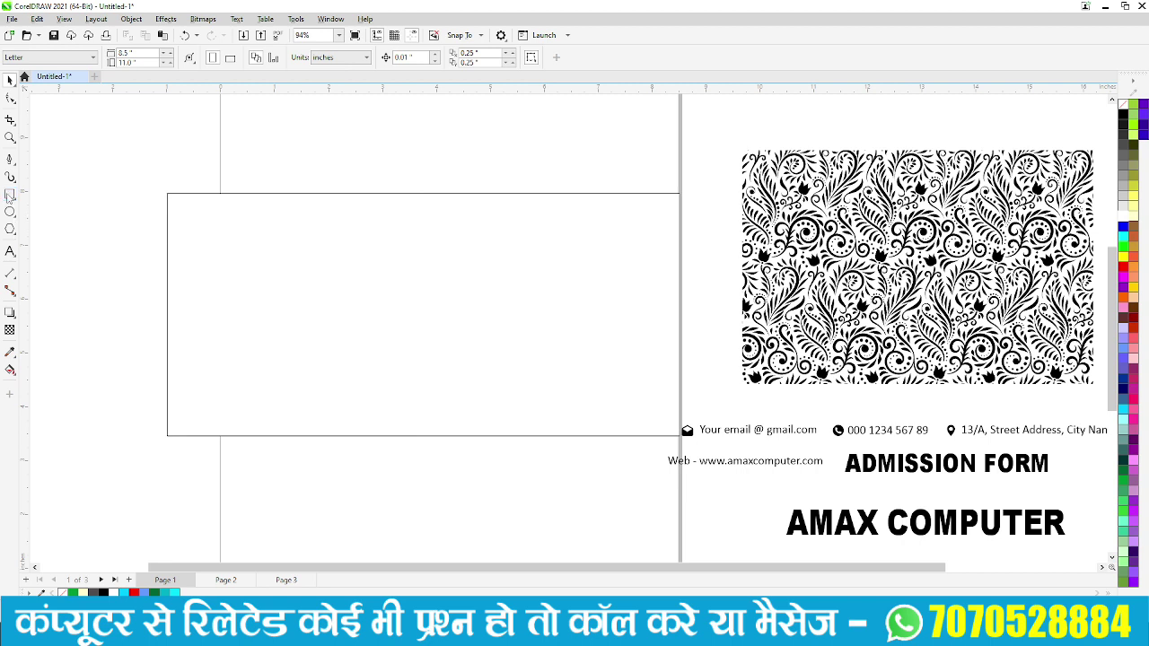
{"action": "left_click", "coordinate": [9, 196]}
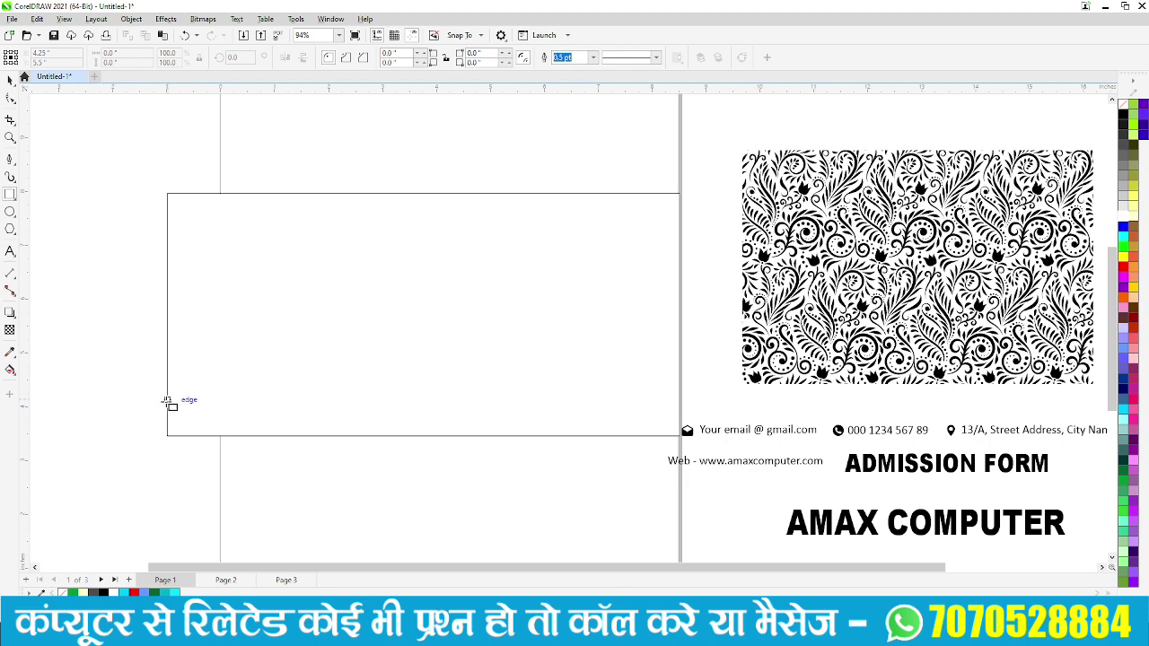
{"action": "left_click_drag", "start_coordinate": [168, 401], "coordinate": [683, 437]}
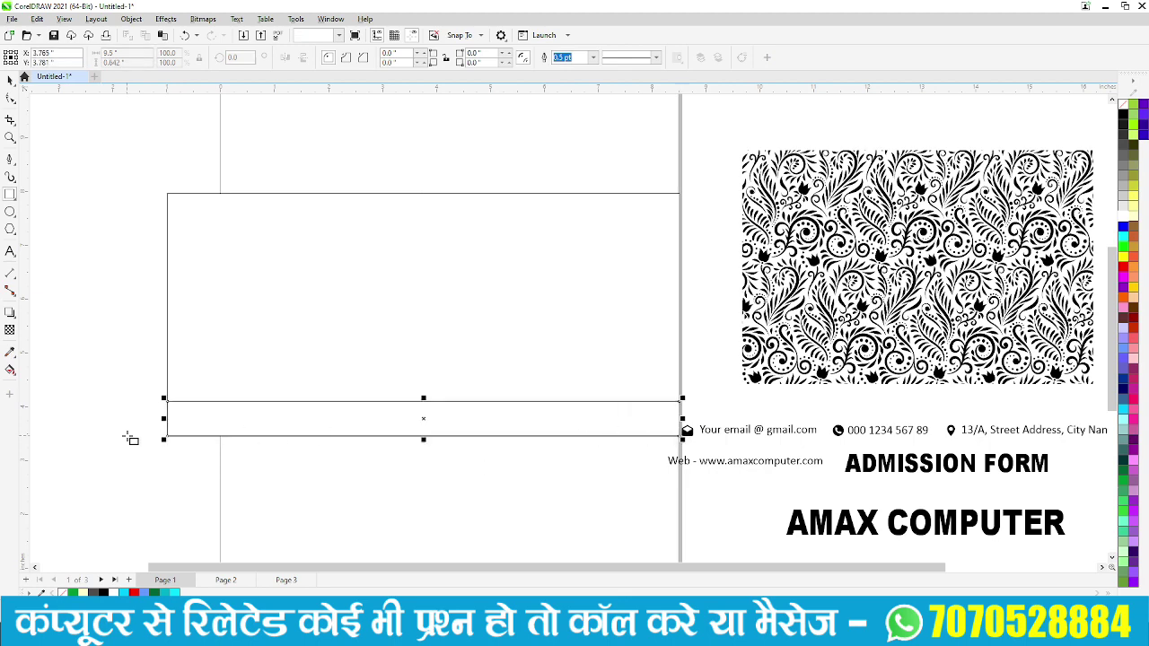
{"action": "scroll", "coordinate": [135, 438], "scroll_direction": "up", "scroll_amount": 1}
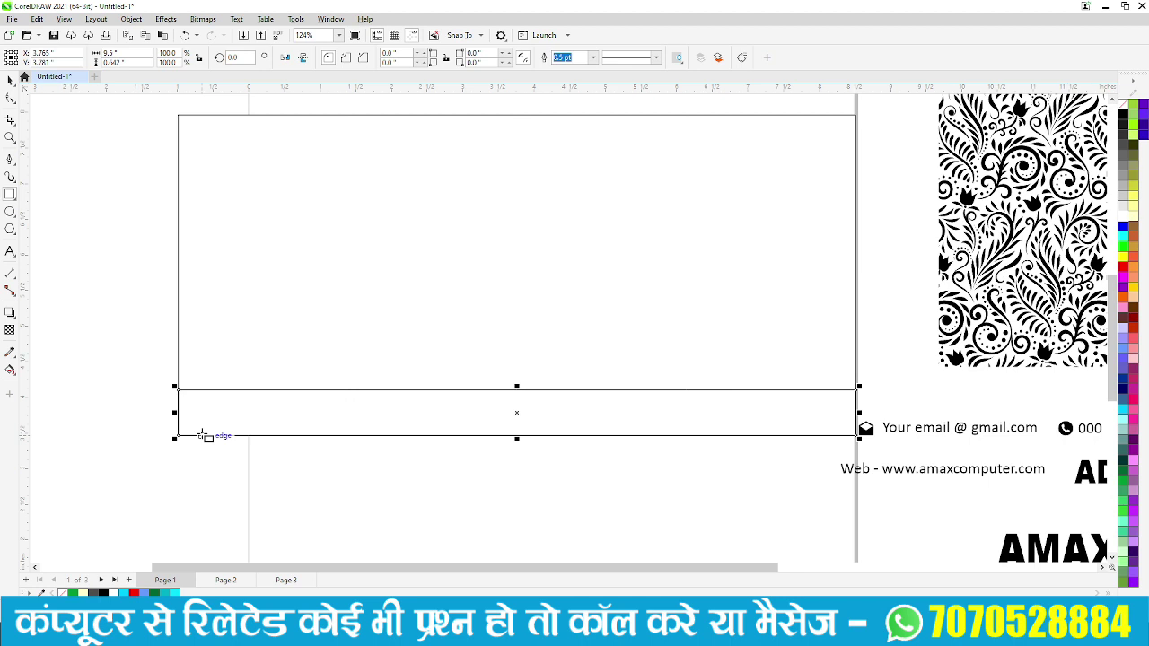
{"action": "scroll", "coordinate": [287, 411], "scroll_direction": "up", "scroll_amount": 1}
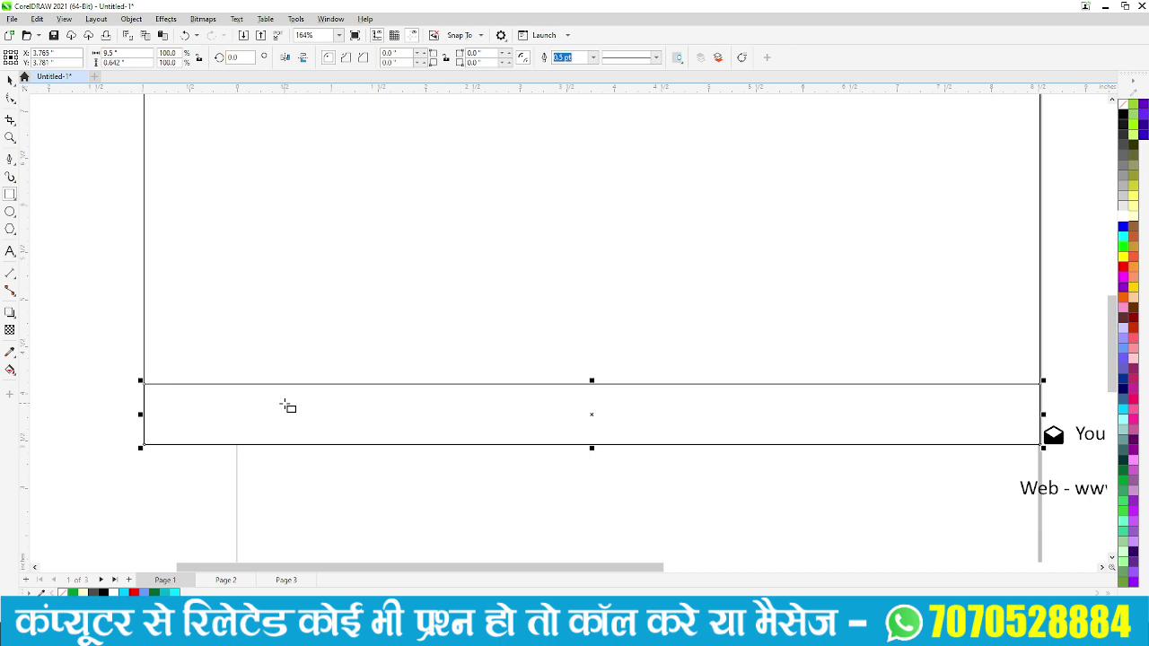
{"action": "scroll", "coordinate": [287, 407], "scroll_direction": "down", "scroll_amount": 1}
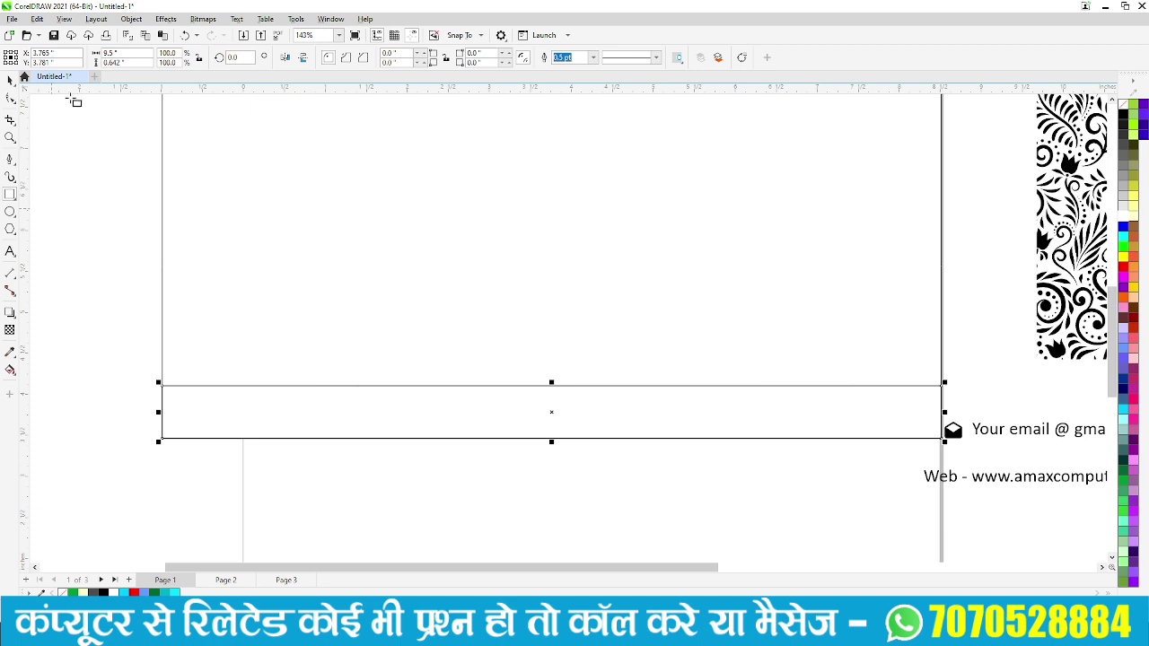
{"action": "left_click", "coordinate": [95, 21]}
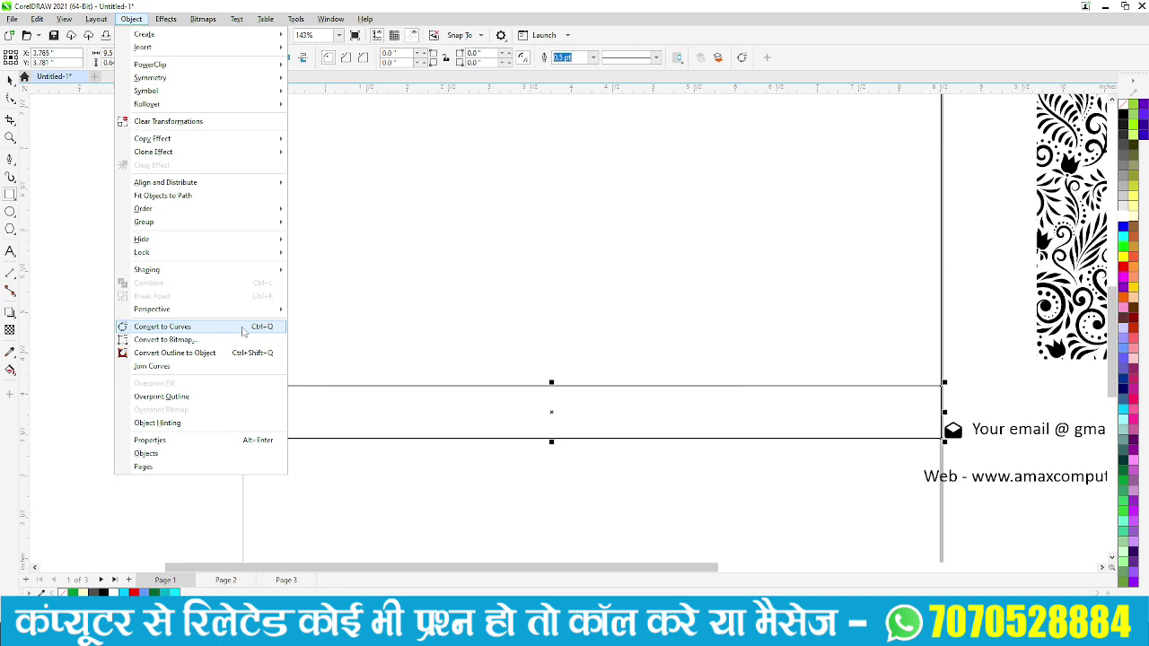
- Convert the strip to curves and raise its top-right node so the top edge slopes upward
{"action": "left_click", "coordinate": [229, 332]}
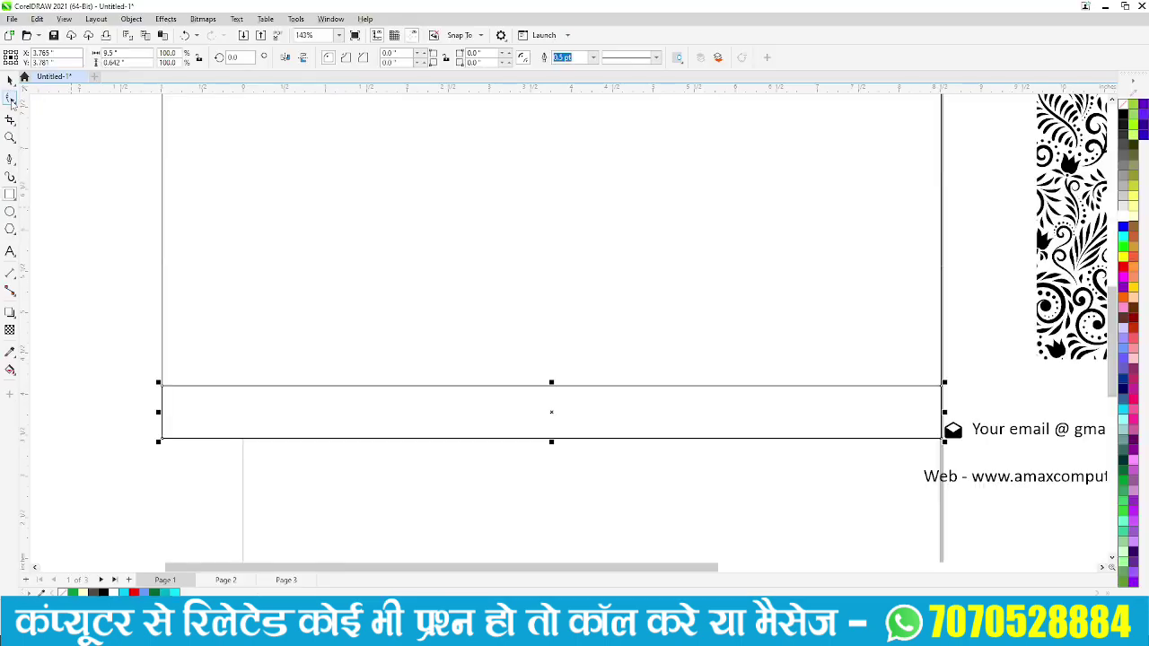
{"action": "left_click", "coordinate": [10, 99]}
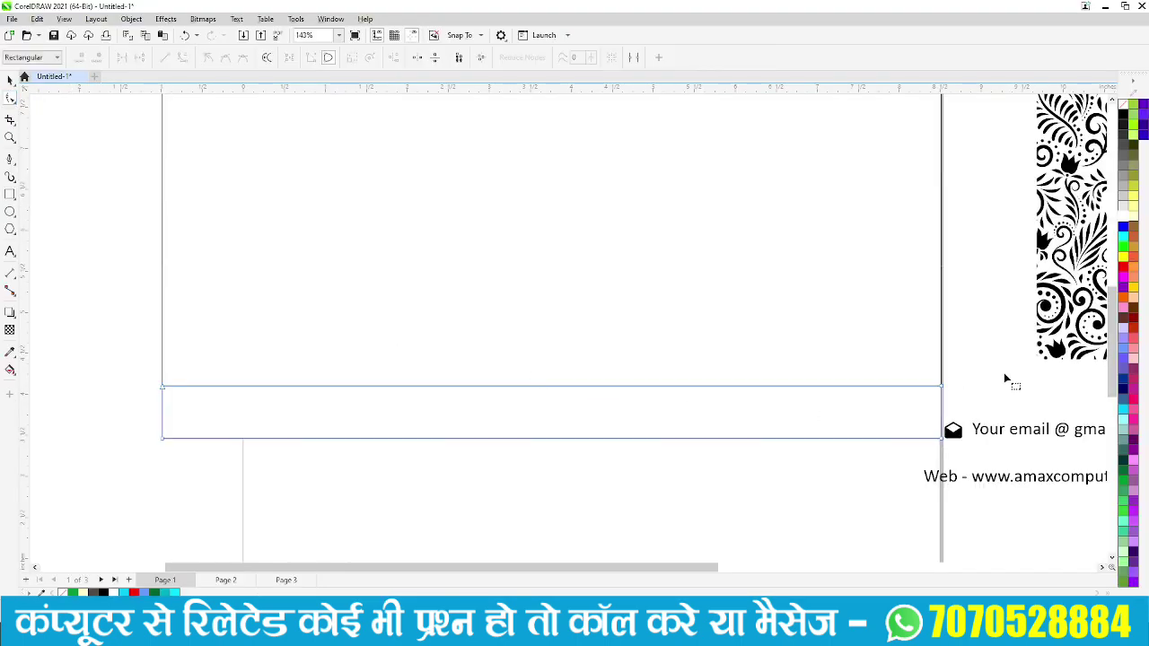
{"action": "left_click_drag", "start_coordinate": [980, 373], "coordinate": [899, 399]}
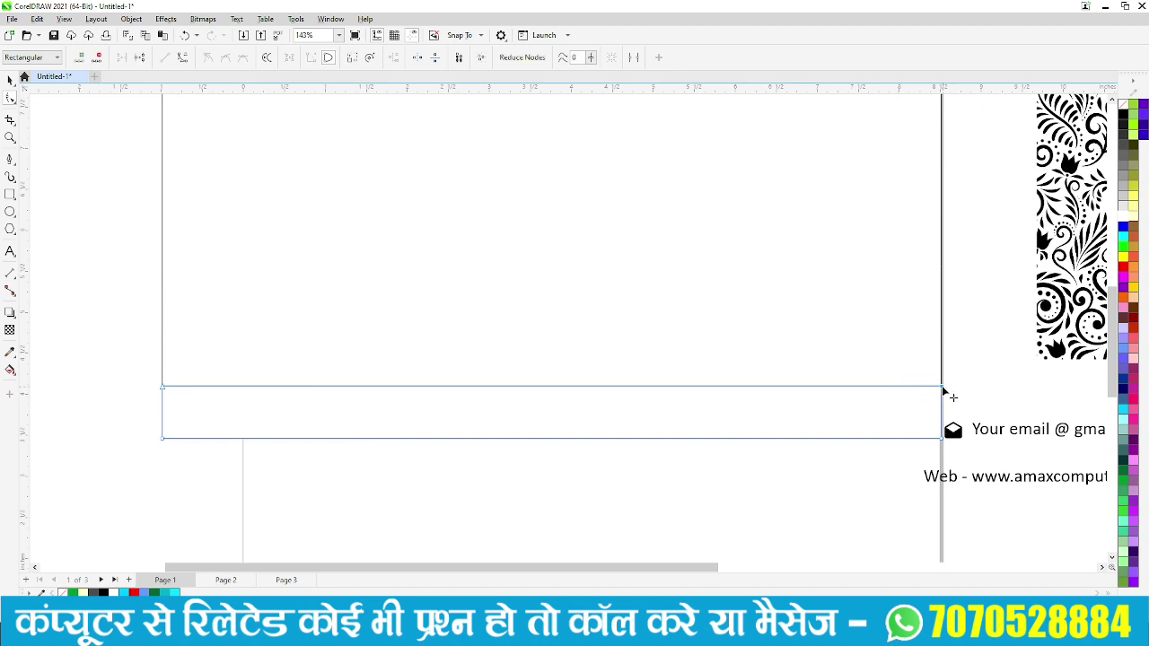
{"action": "left_click_drag", "start_coordinate": [943, 390], "coordinate": [943, 299]}
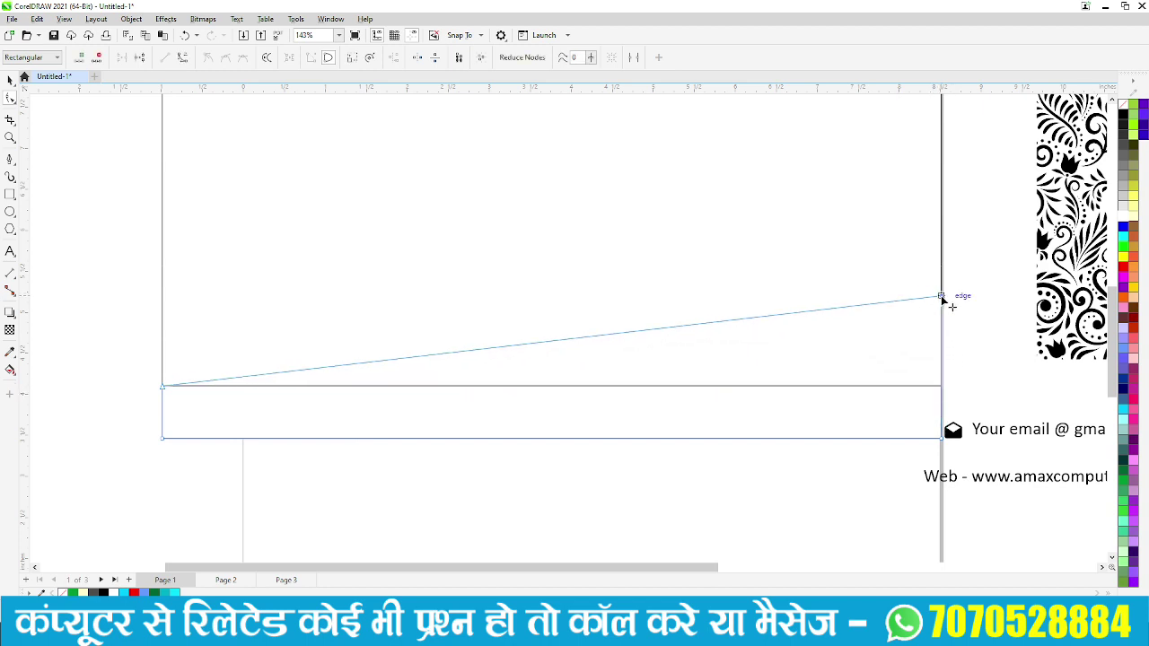
{"action": "left_click_drag", "start_coordinate": [942, 296], "coordinate": [943, 294]}
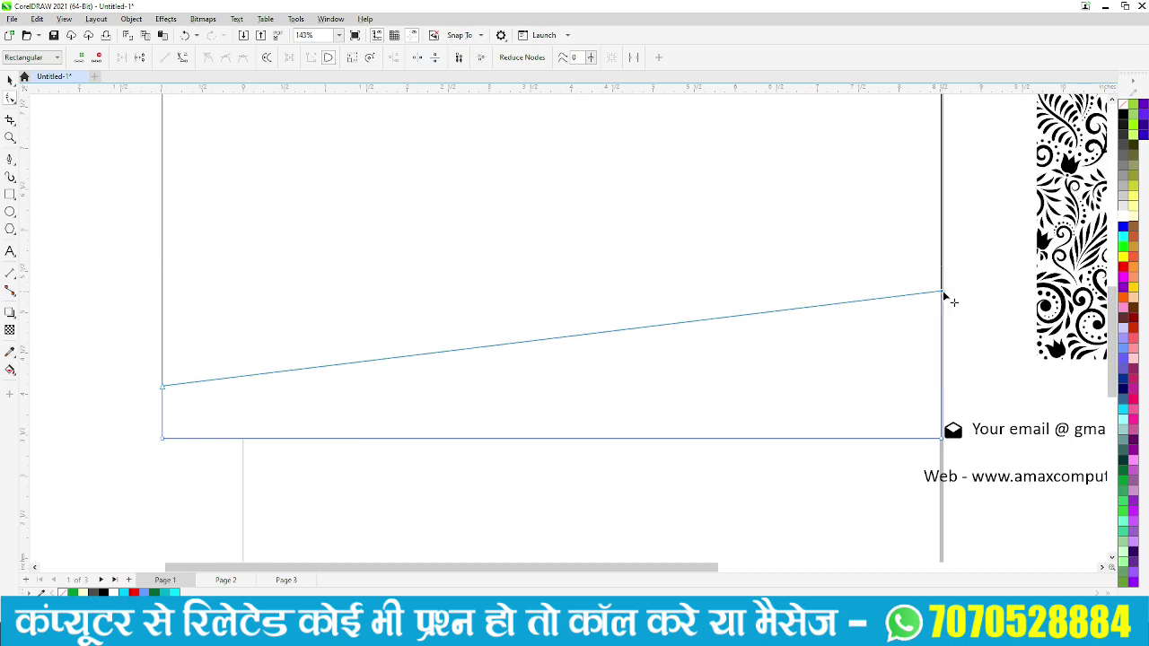
{"action": "scroll", "coordinate": [944, 293], "scroll_direction": "down", "scroll_amount": 2}
{"action": "scroll", "coordinate": [988, 249], "scroll_direction": "up", "scroll_amount": 1}
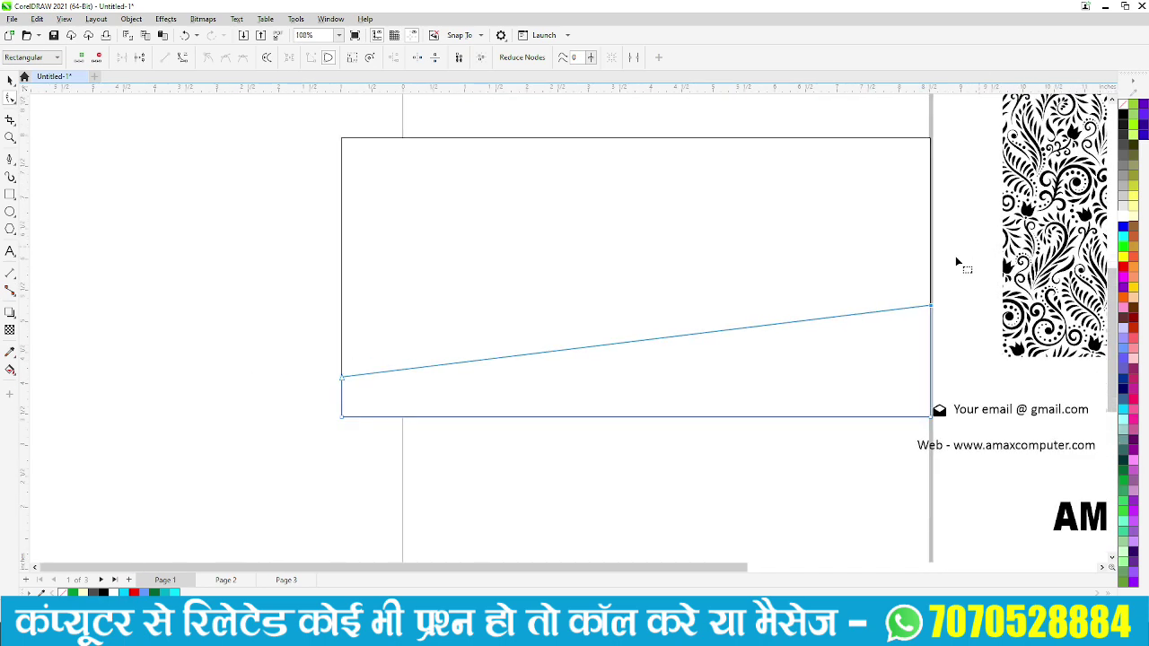
{"action": "left_click", "coordinate": [751, 330]}
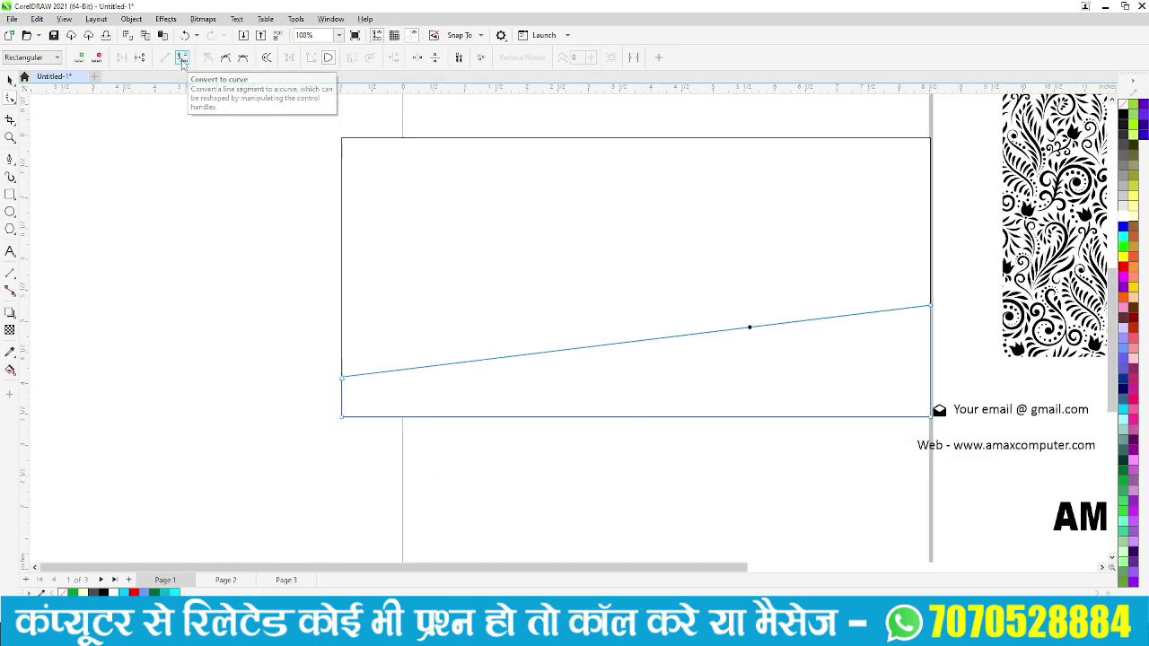
- Bend the strip's slanted top edge into a smooth curve sweeping up to the right
{"action": "left_click", "coordinate": [182, 59]}
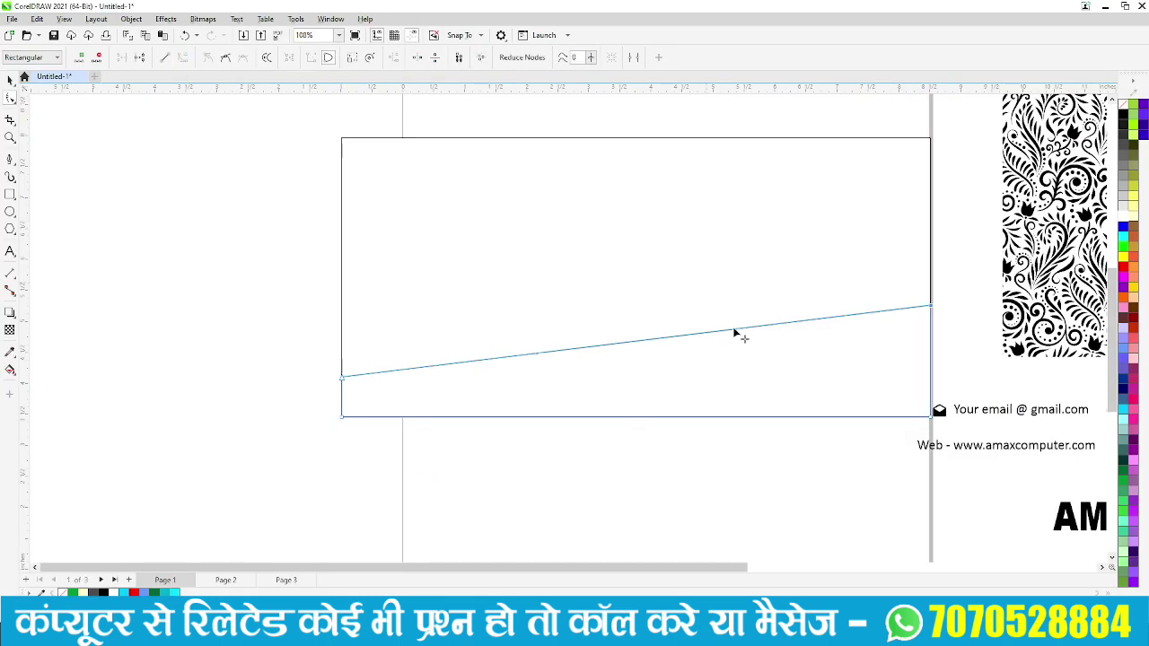
{"action": "left_click_drag", "start_coordinate": [734, 330], "coordinate": [746, 375]}
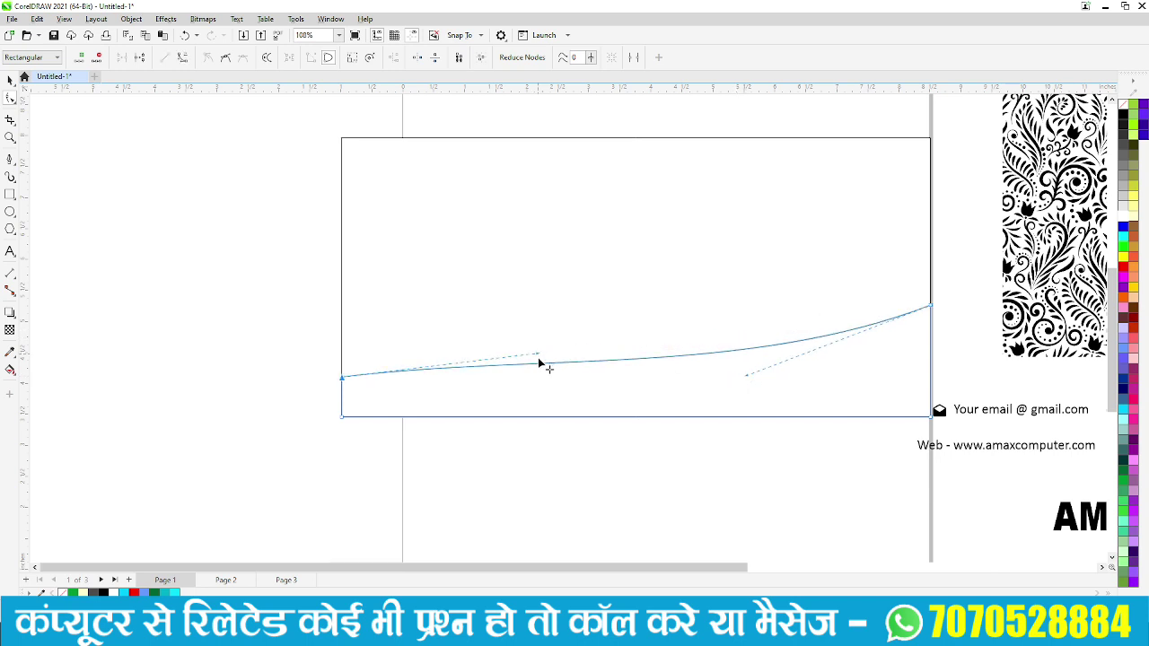
{"action": "left_click_drag", "start_coordinate": [538, 357], "coordinate": [541, 386]}
{"action": "left_click_drag", "start_coordinate": [745, 376], "coordinate": [764, 389]}
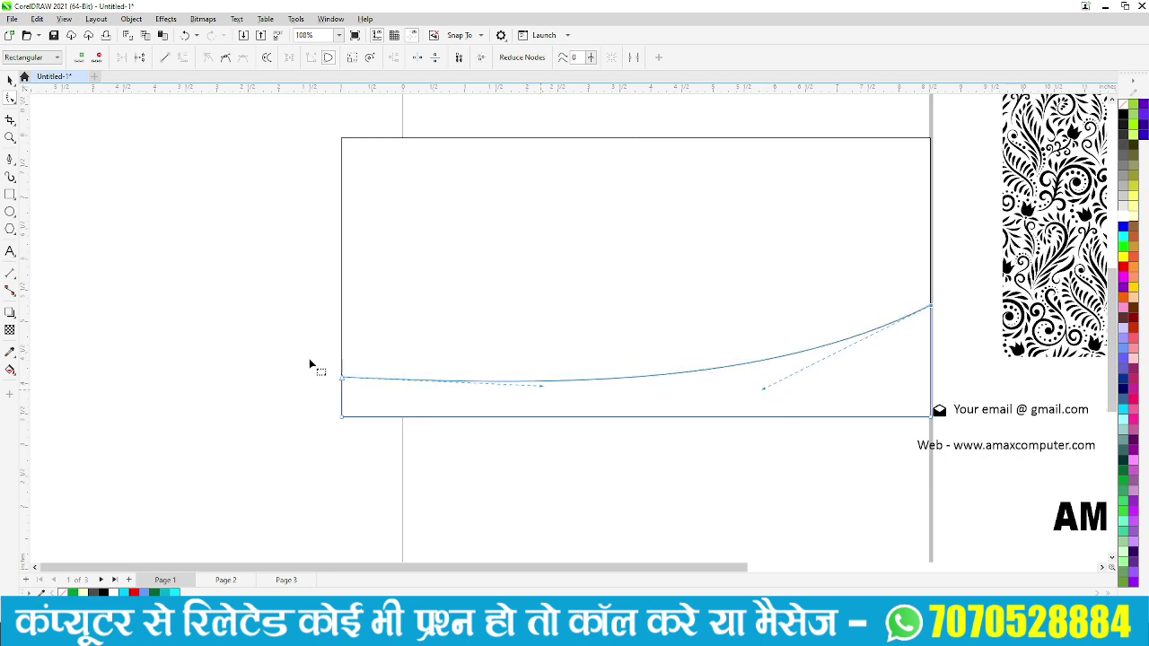
{"action": "left_click_drag", "start_coordinate": [310, 361], "coordinate": [360, 398]}
{"action": "mouse_move", "coordinate": [360, 399]}
{"action": "left_mouse_down"}
{"action": "mouse_move", "coordinate": [506, 403]}
{"action": "mouse_move", "coordinate": [539, 384]}
{"action": "left_mouse_up"}
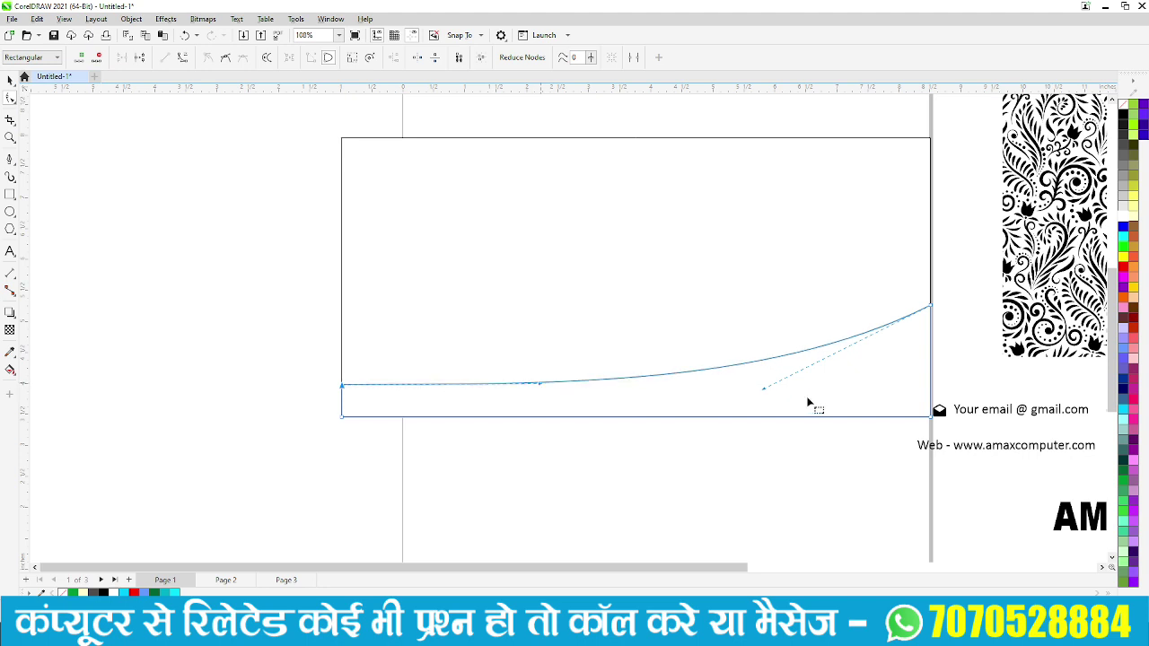
{"action": "left_click_drag", "start_coordinate": [765, 389], "coordinate": [835, 406]}
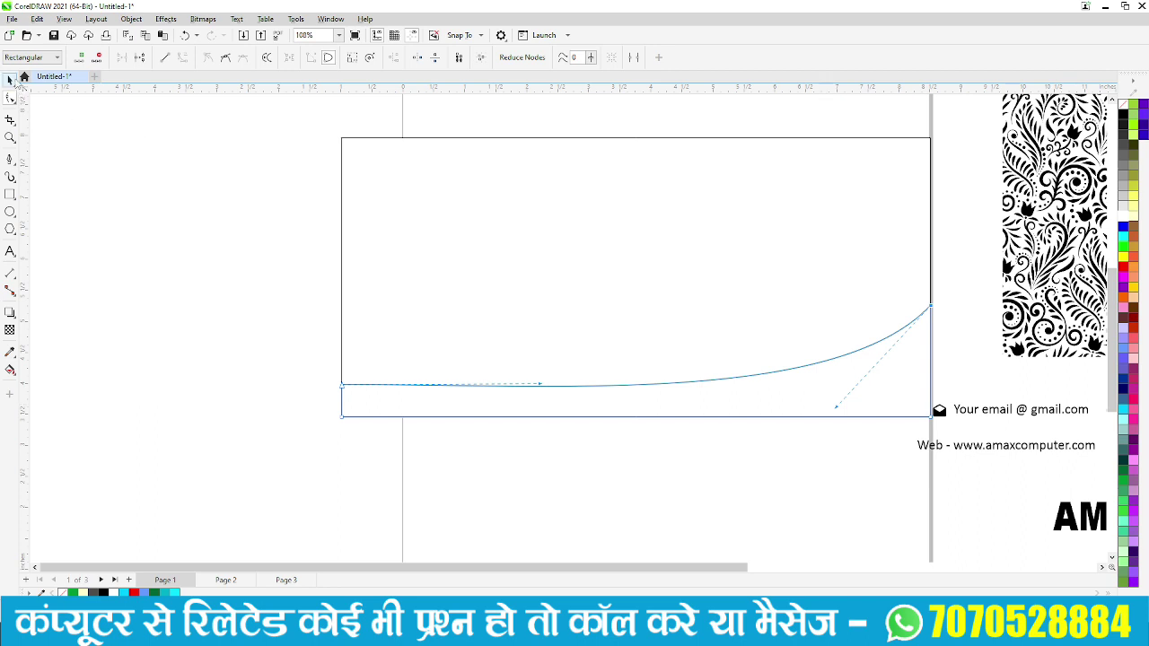
- Fill the wave shape with cyan
{"action": "left_click", "coordinate": [10, 80]}
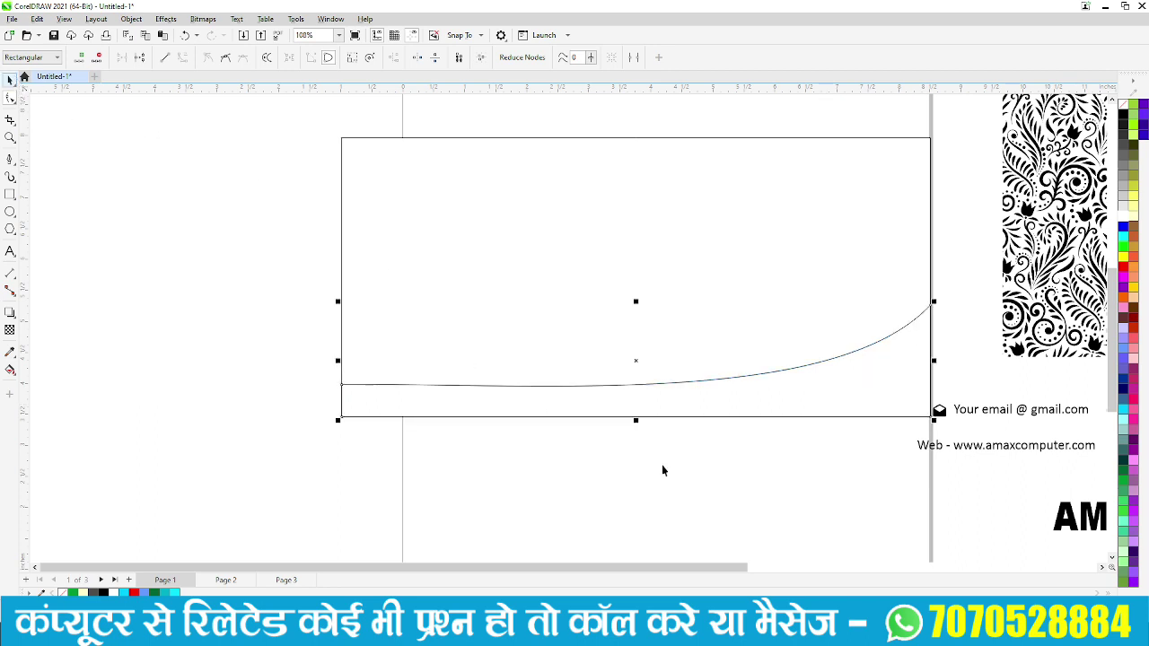
{"action": "left_click", "coordinate": [739, 378]}
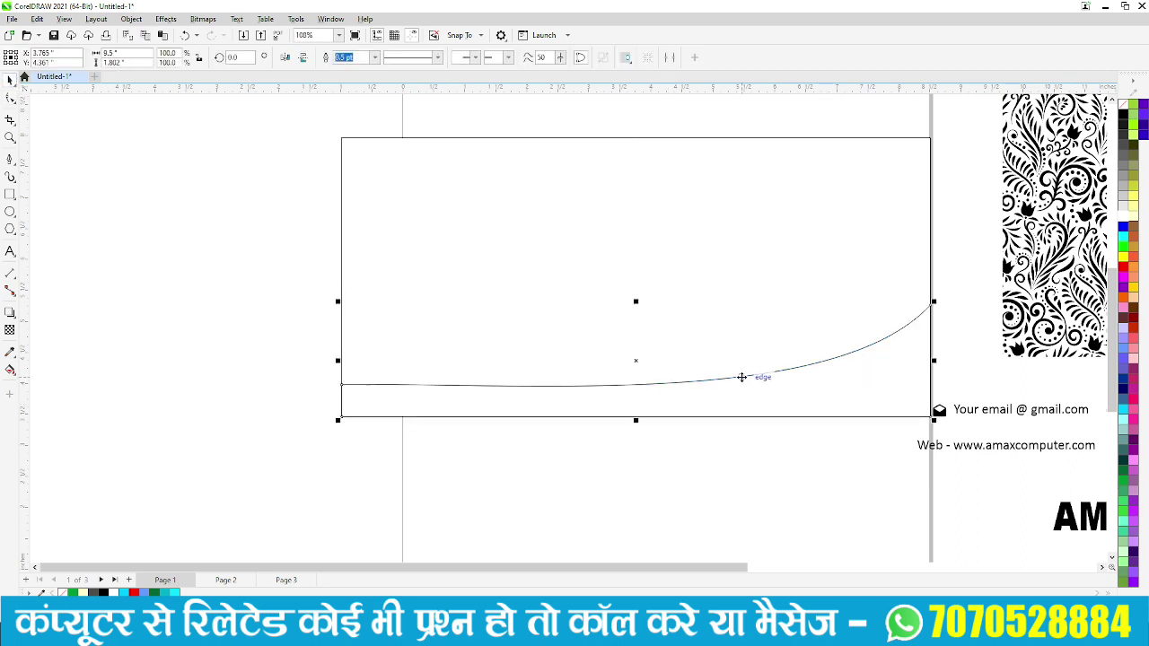
{"action": "left_click", "coordinate": [1123, 409]}
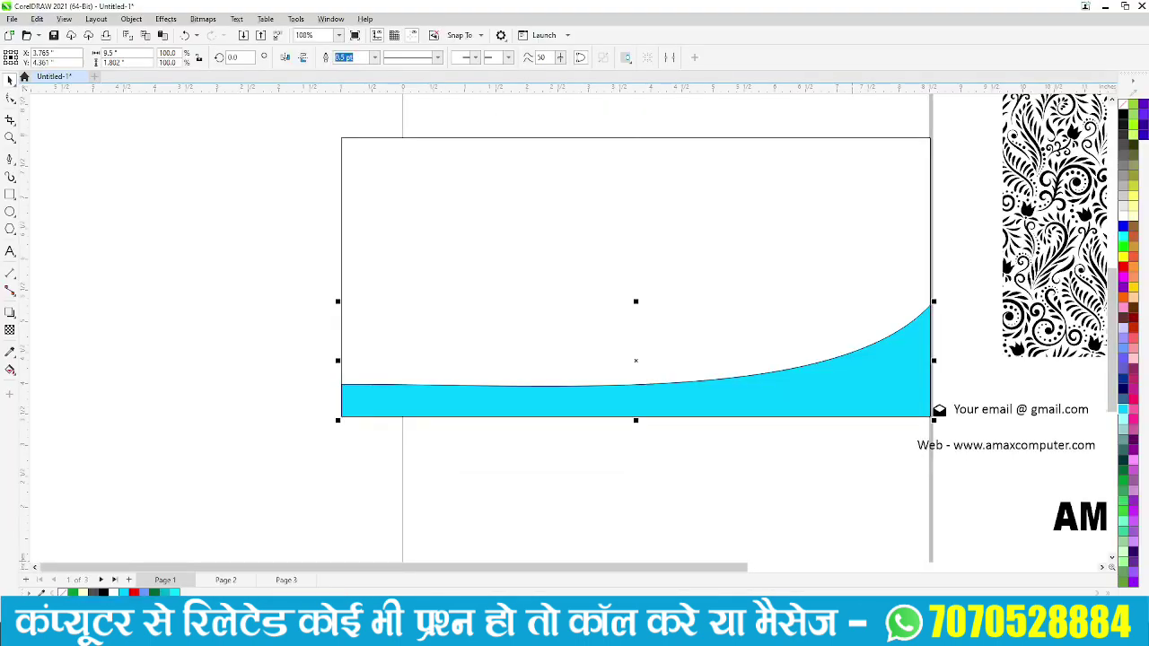
- Change the wave's fill to dark teal #007D9C (R0 G125 B156)
{"action": "key", "text": "shift+F11"}
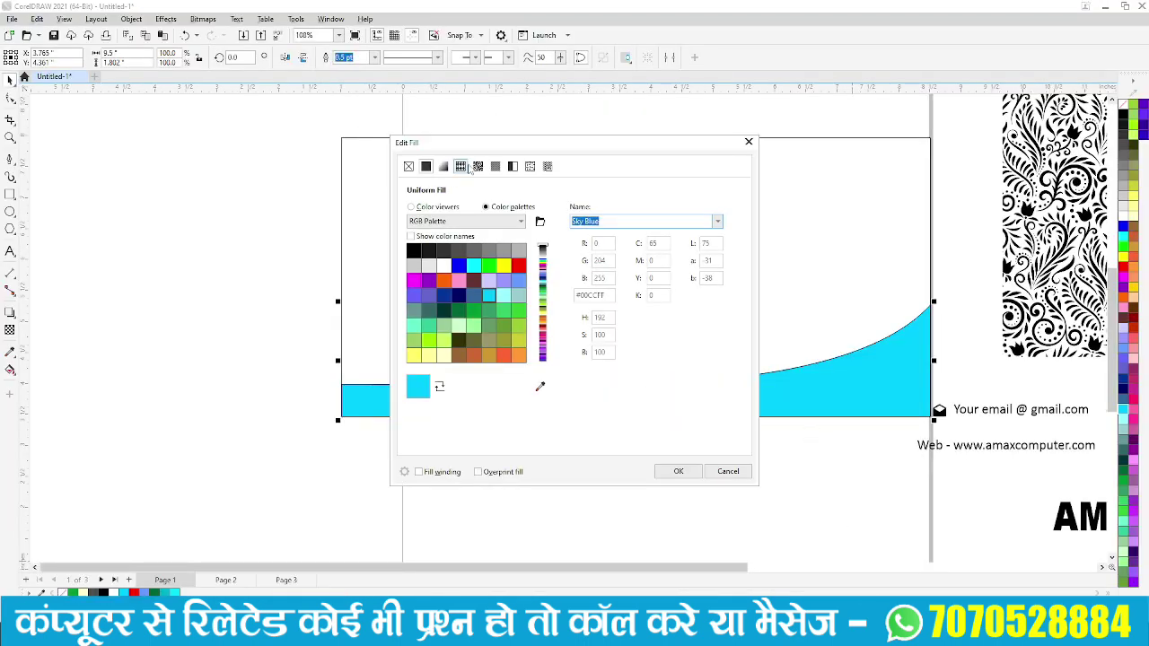
{"action": "left_click_drag", "start_coordinate": [491, 147], "coordinate": [676, 199]}
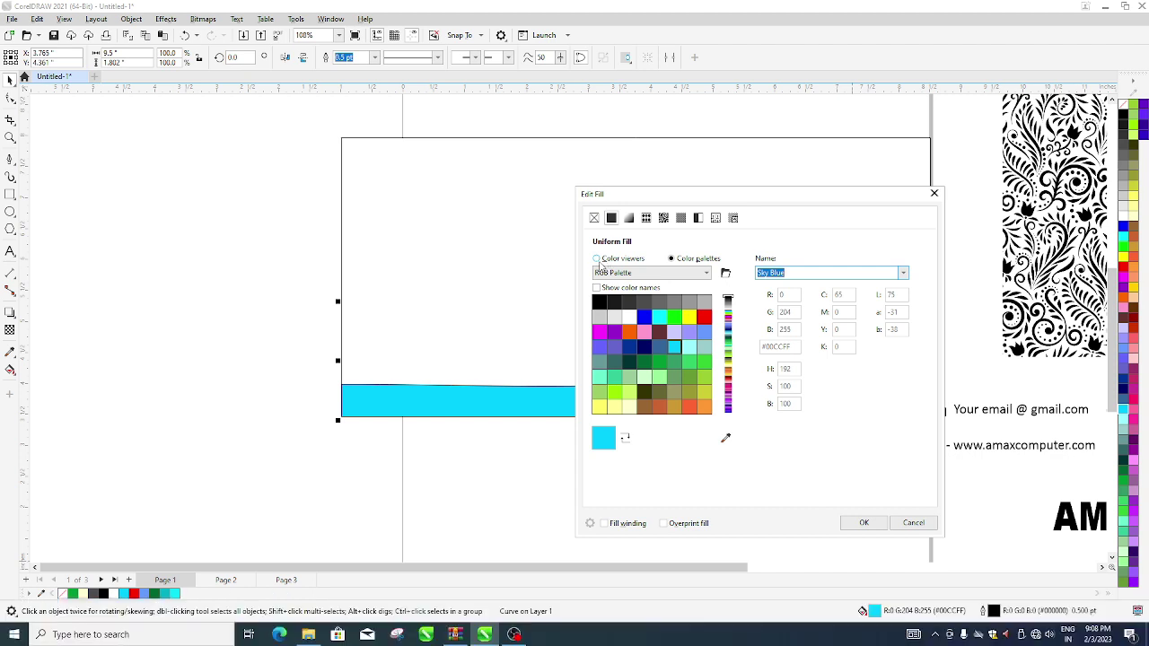
{"action": "left_click", "coordinate": [597, 260]}
{"action": "left_click_drag", "start_coordinate": [709, 325], "coordinate": [729, 338]}
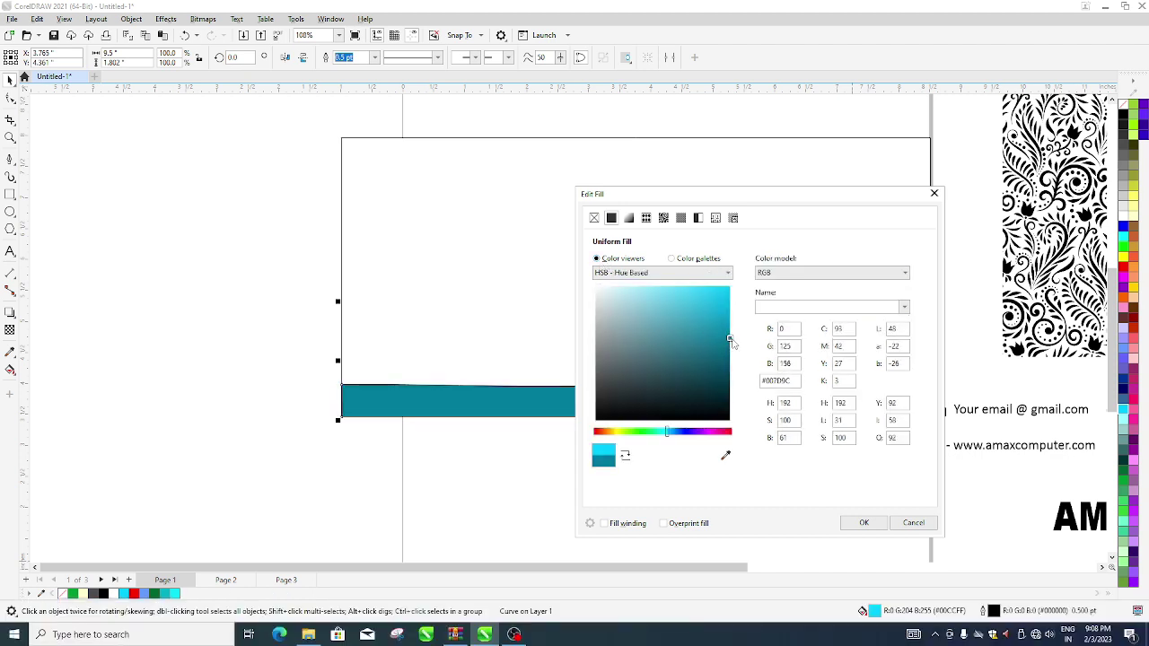
{"action": "left_click", "coordinate": [864, 523]}
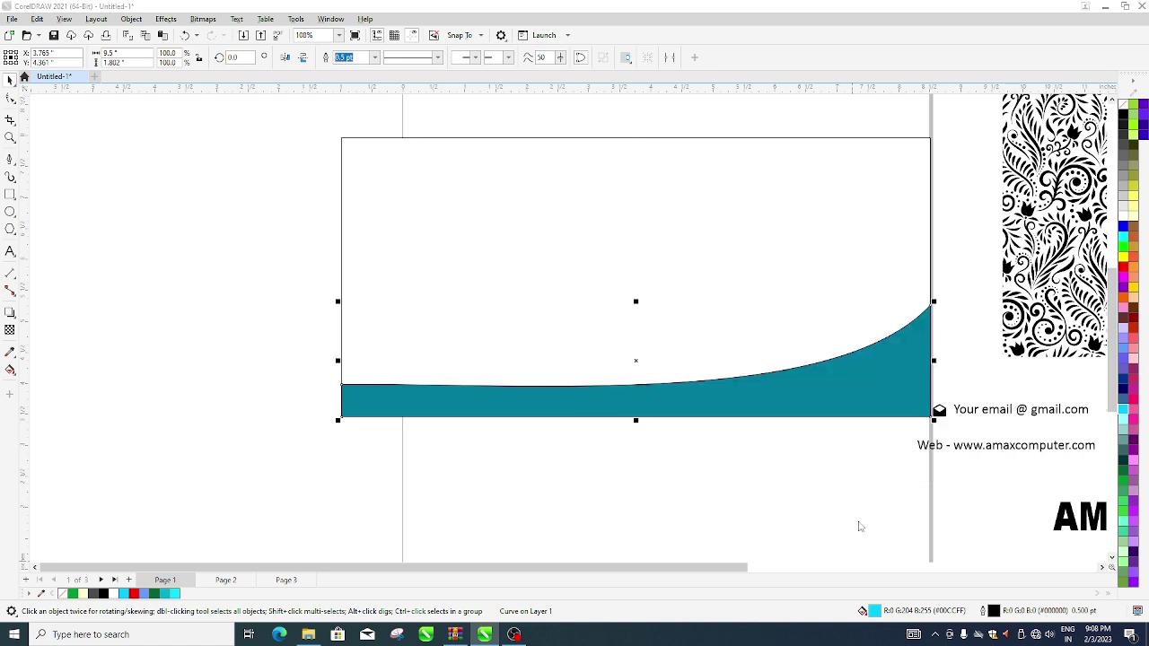
{"action": "left_click", "coordinate": [893, 376]}
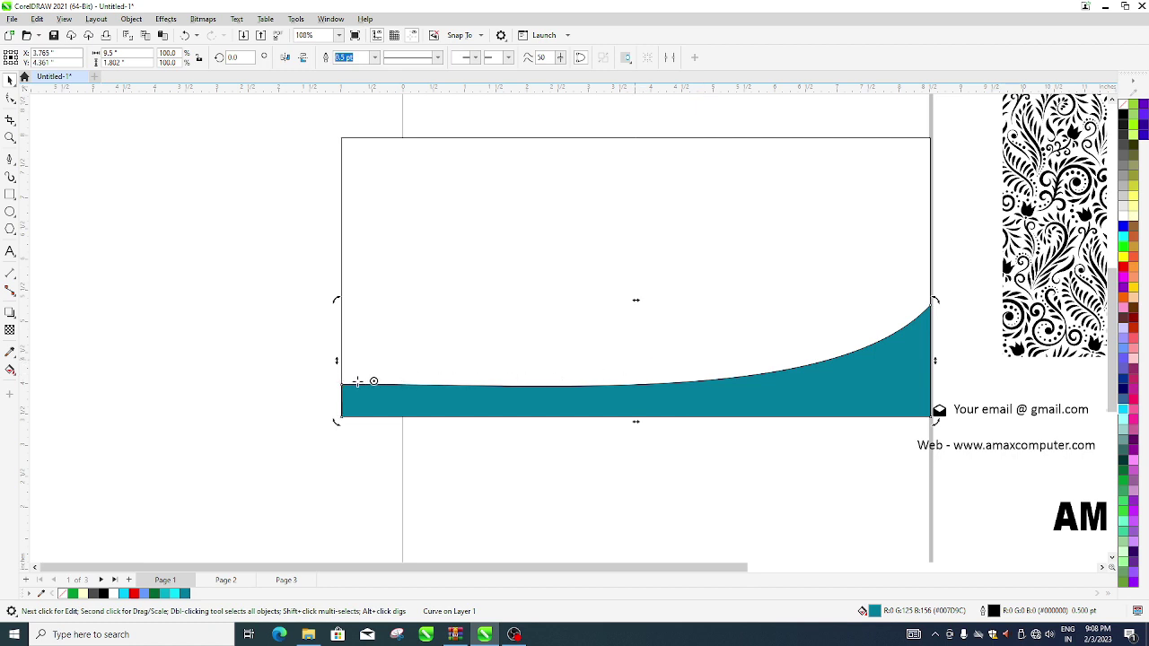
- Rotate a copy of the wave upward around its left end and fill it cyan #00CCFF
{"action": "left_click_drag", "start_coordinate": [340, 382], "coordinate": [341, 381]}
{"action": "left_click", "coordinate": [896, 364]}
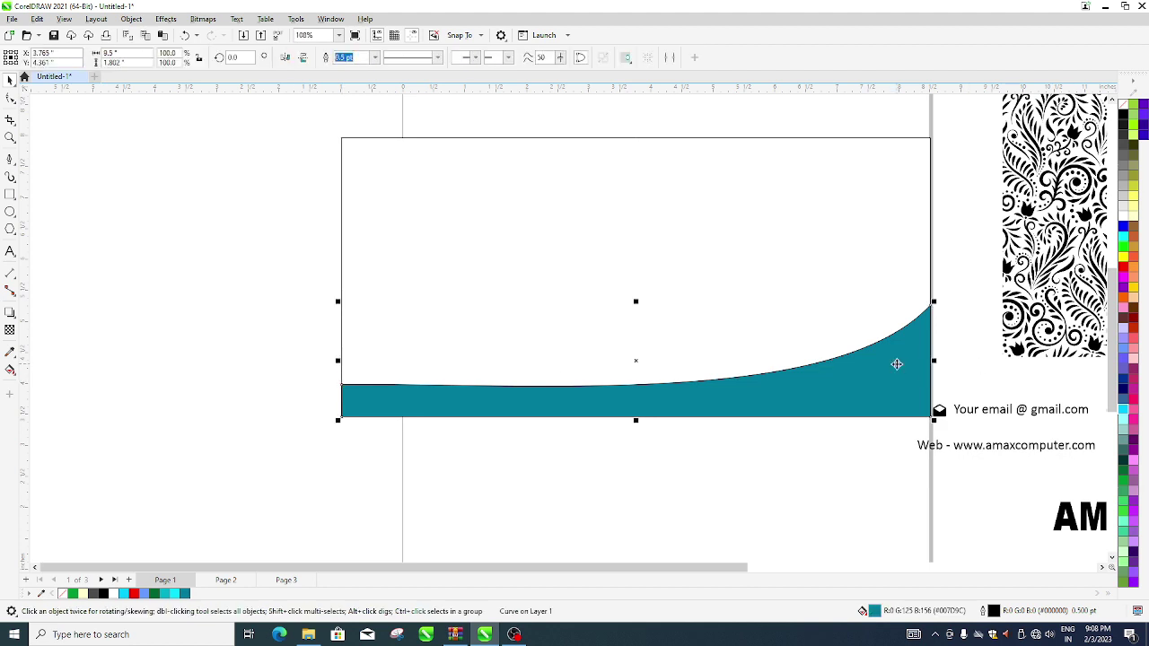
{"action": "left_click", "coordinate": [834, 390]}
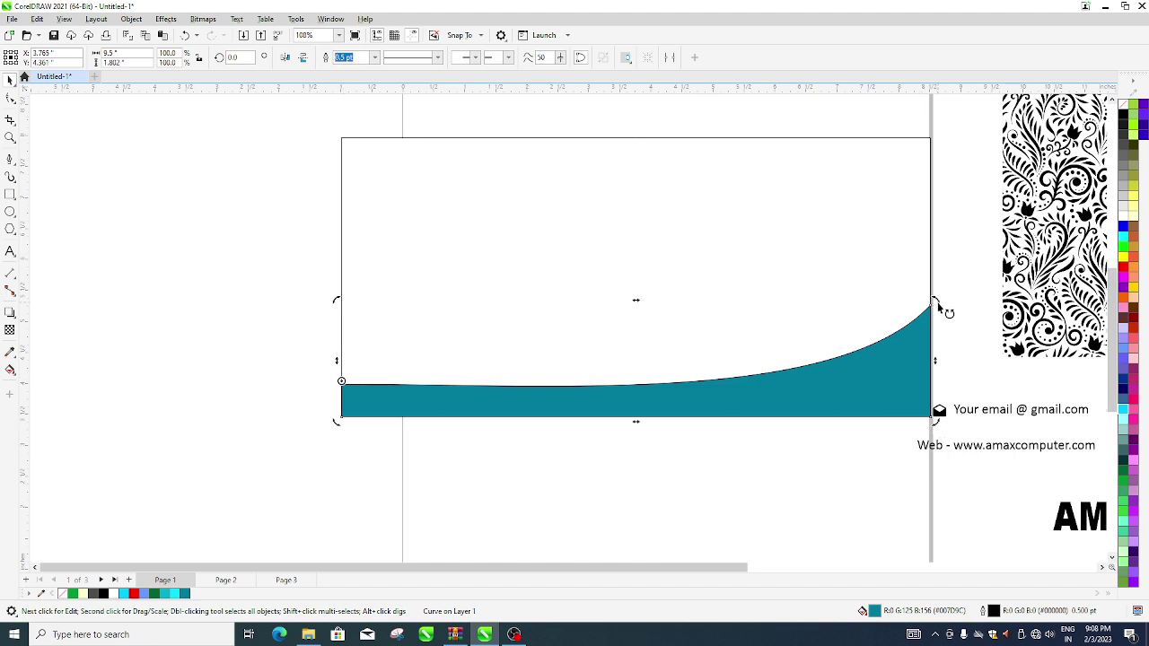
{"action": "left_click_drag", "start_coordinate": [939, 308], "coordinate": [927, 274]}
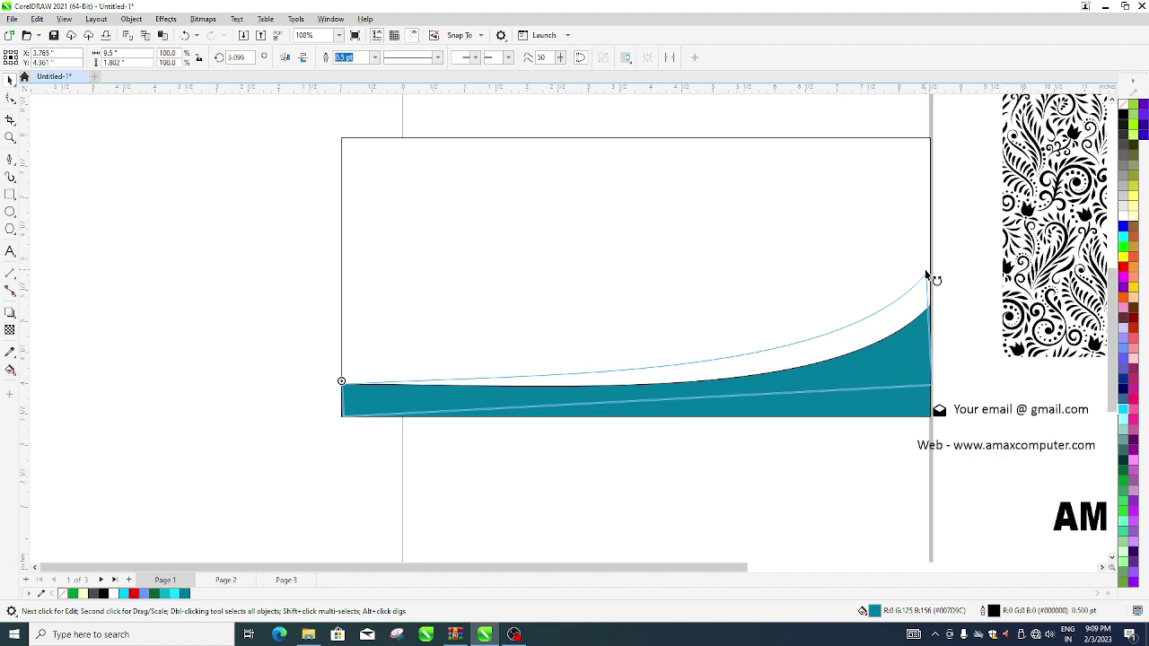
{"action": "left_click_drag", "start_coordinate": [927, 275], "coordinate": [928, 275]}
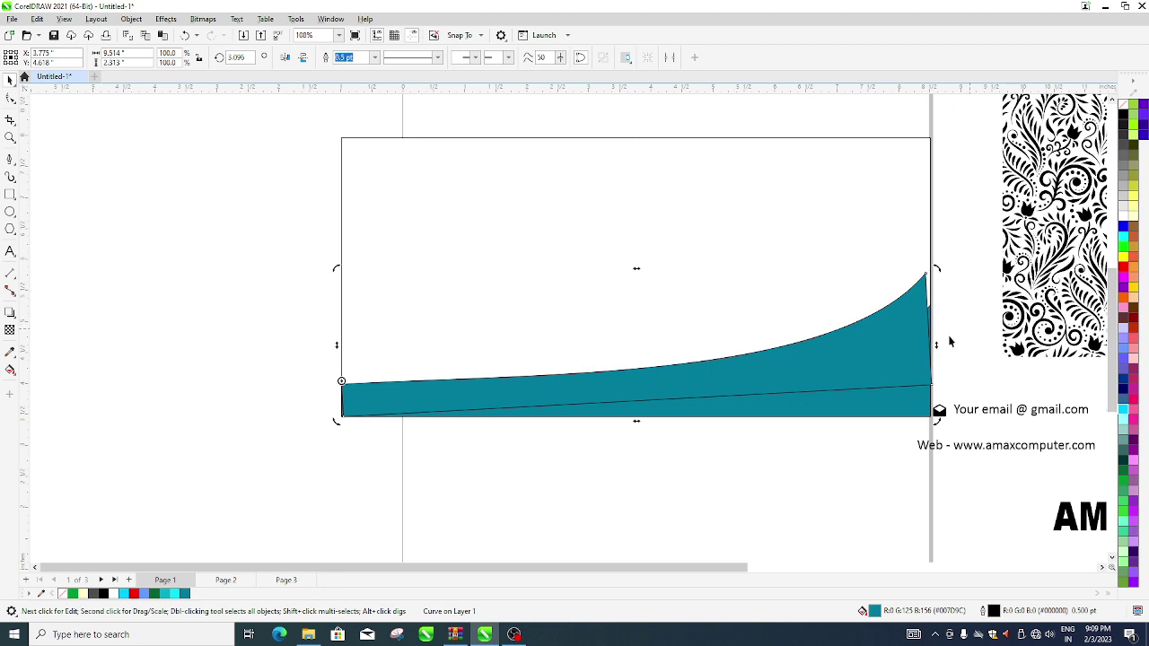
{"action": "left_click", "coordinate": [914, 358]}
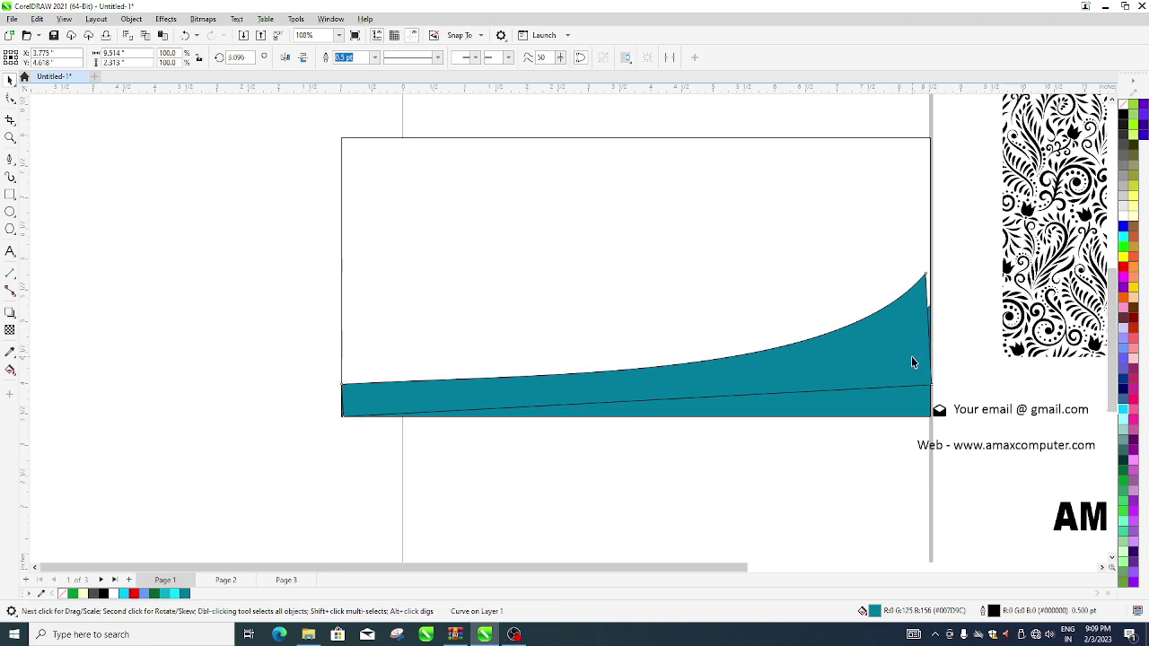
{"action": "left_click", "coordinate": [1123, 409]}
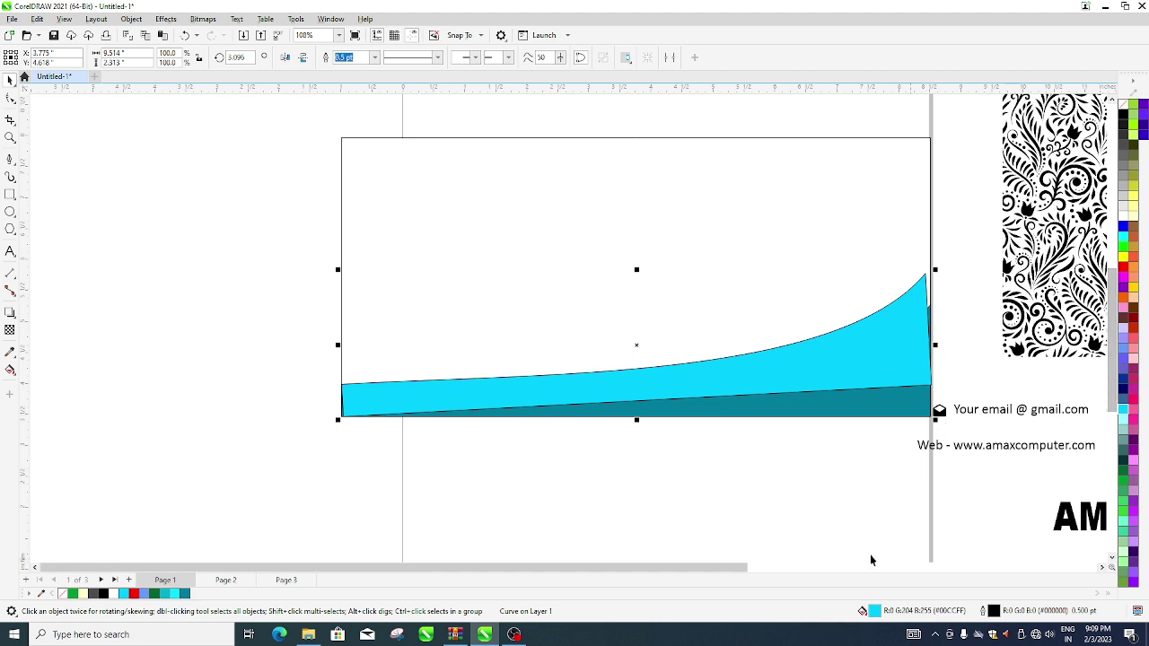
- Deepen the rotated copy's cyan fill to #00C2F2 (R0 G194 B242)
{"action": "double_click", "coordinate": [874, 611]}
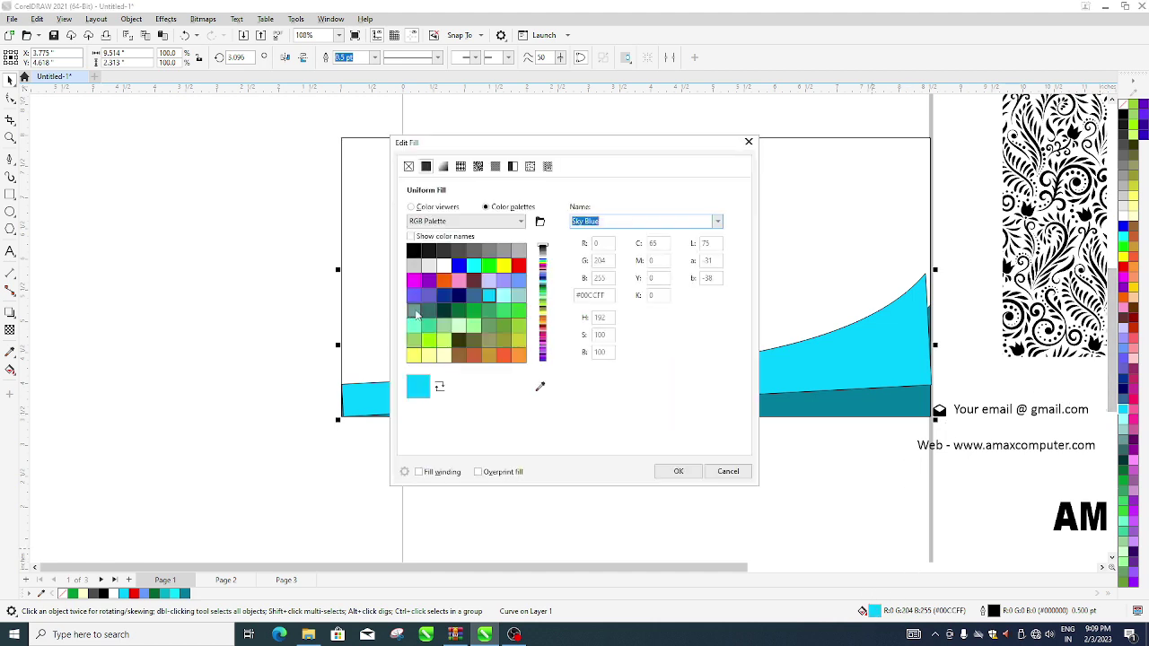
{"action": "left_click", "coordinate": [428, 214]}
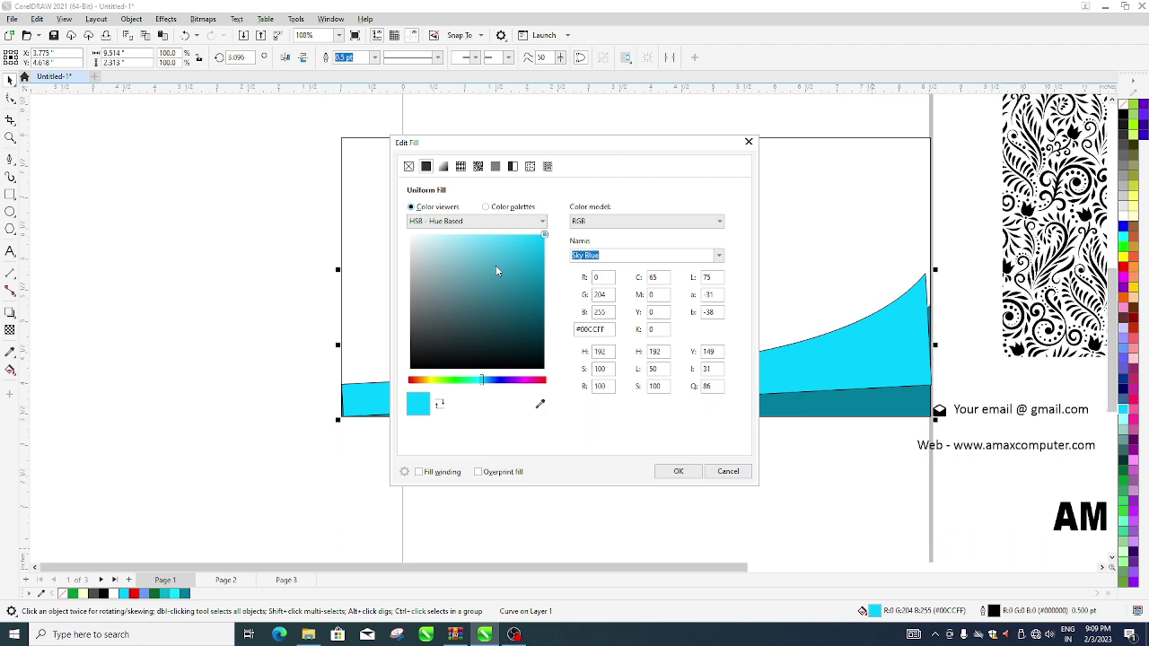
{"action": "left_click", "coordinate": [544, 244]}
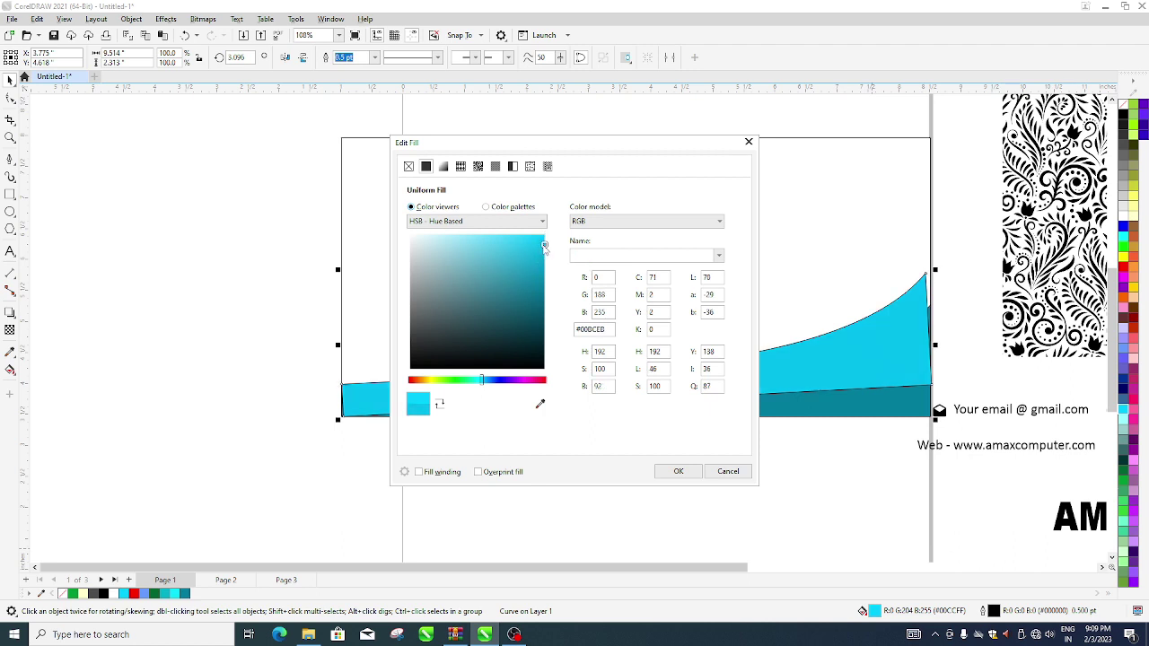
{"action": "left_click_drag", "start_coordinate": [544, 247], "coordinate": [544, 240]}
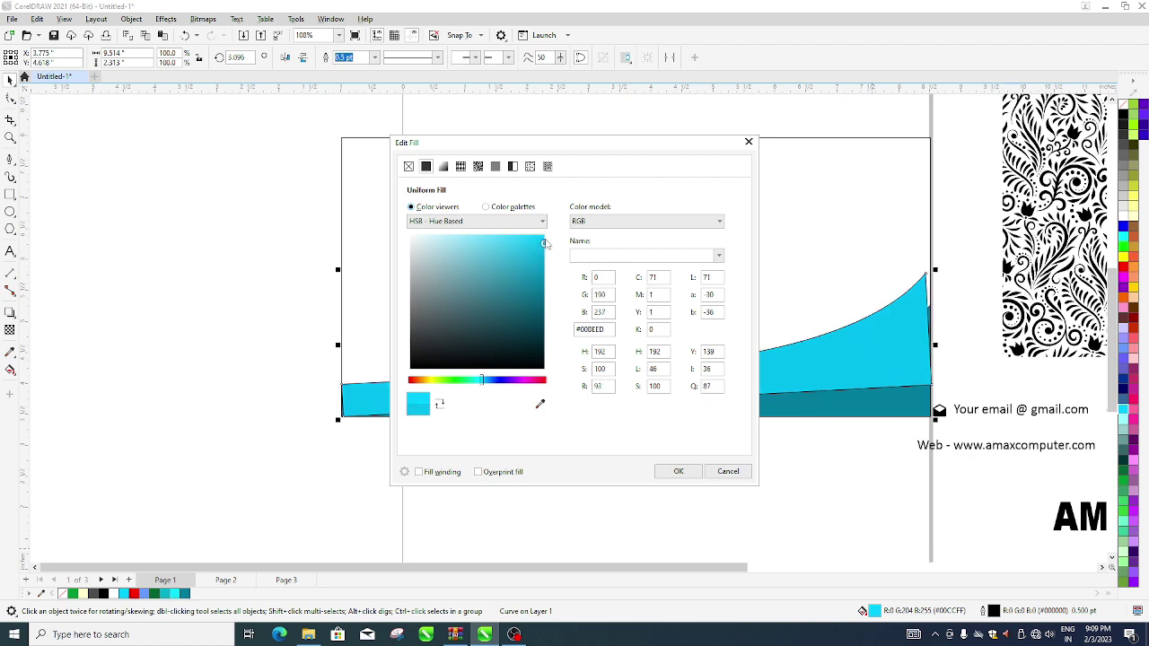
{"action": "left_click", "coordinate": [678, 472]}
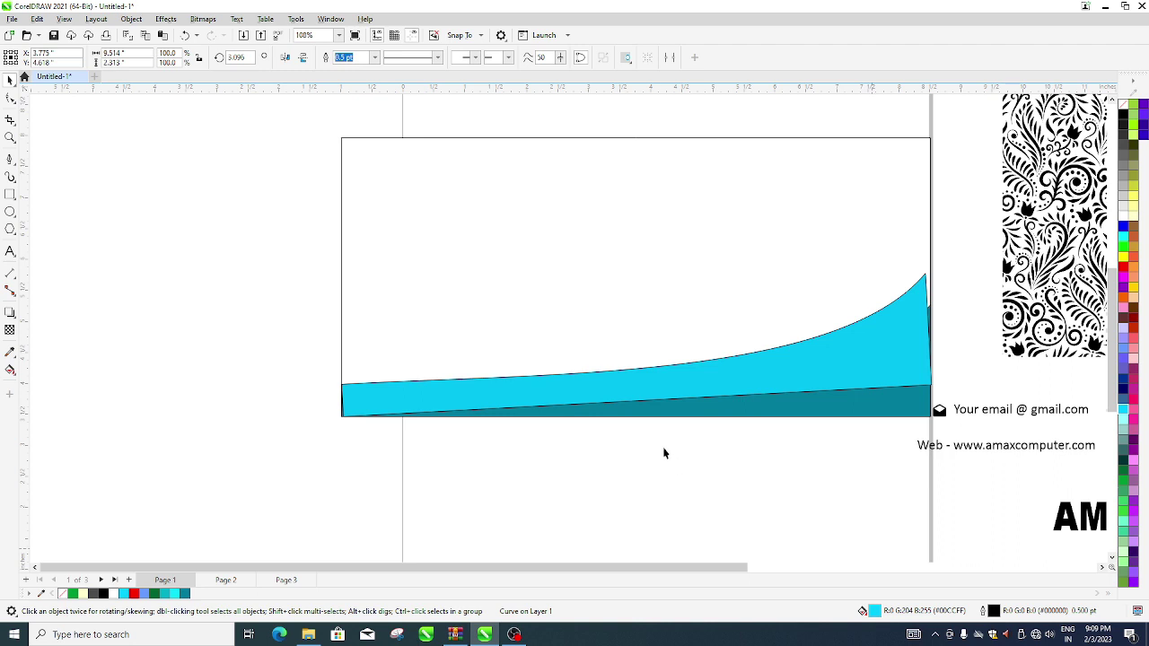
{"action": "left_click", "coordinate": [693, 384]}
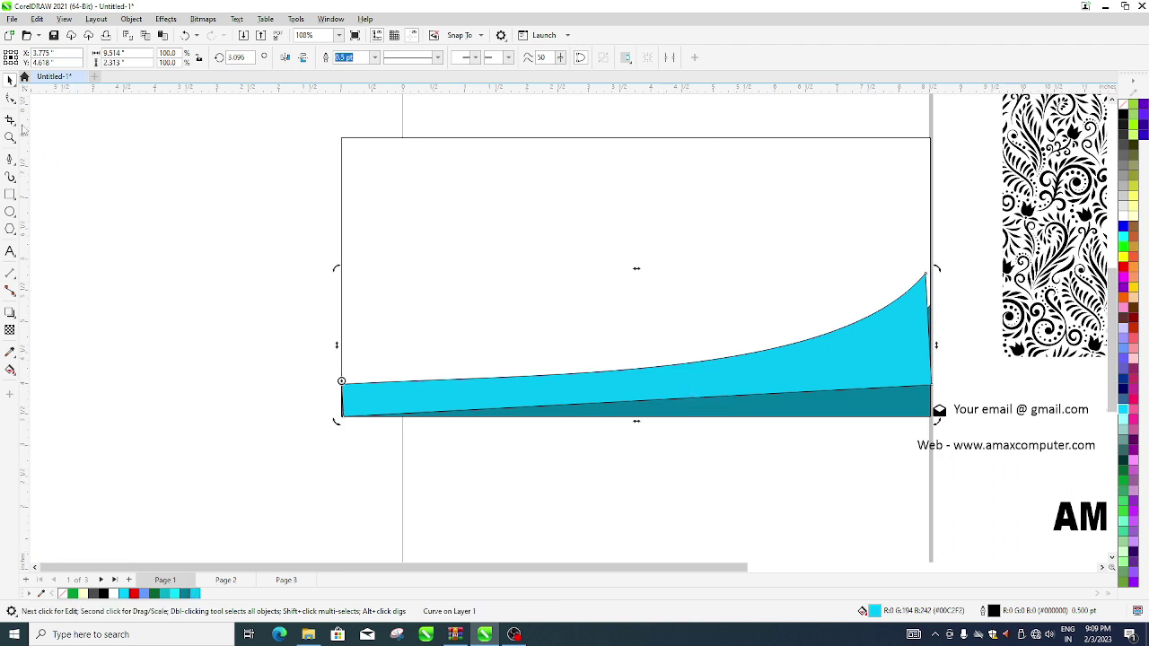
{"action": "left_click", "coordinate": [10, 99]}
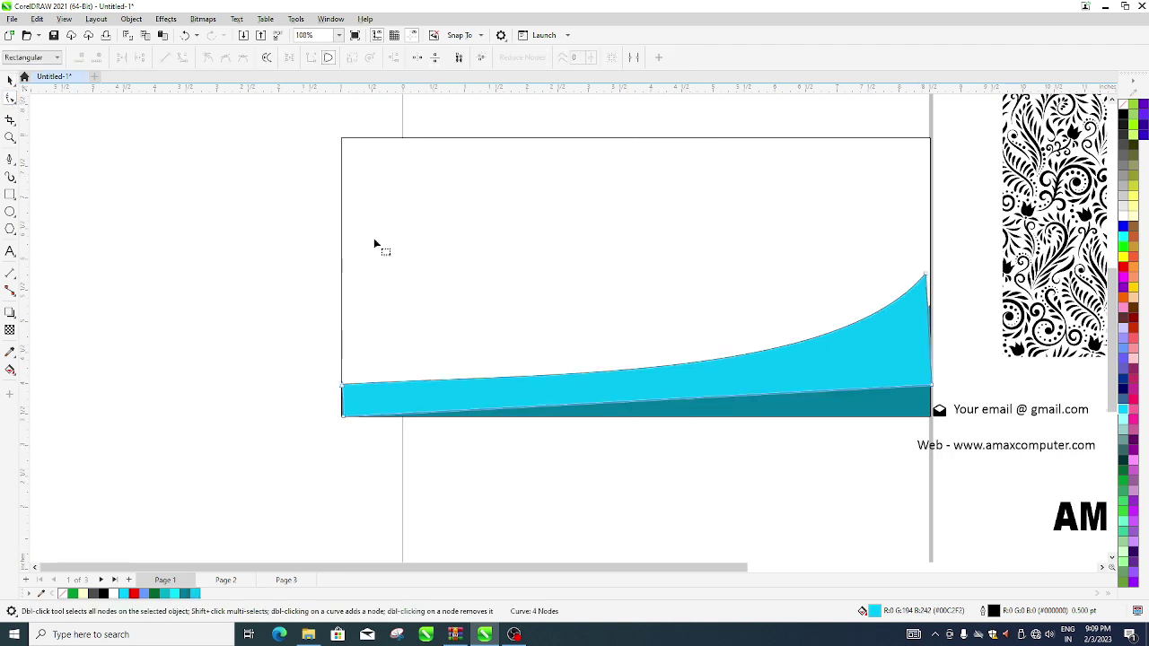
- Pull the cyan wave's peak node up until it sits flush with the rectangle's right edge
{"action": "left_click", "coordinate": [928, 277]}
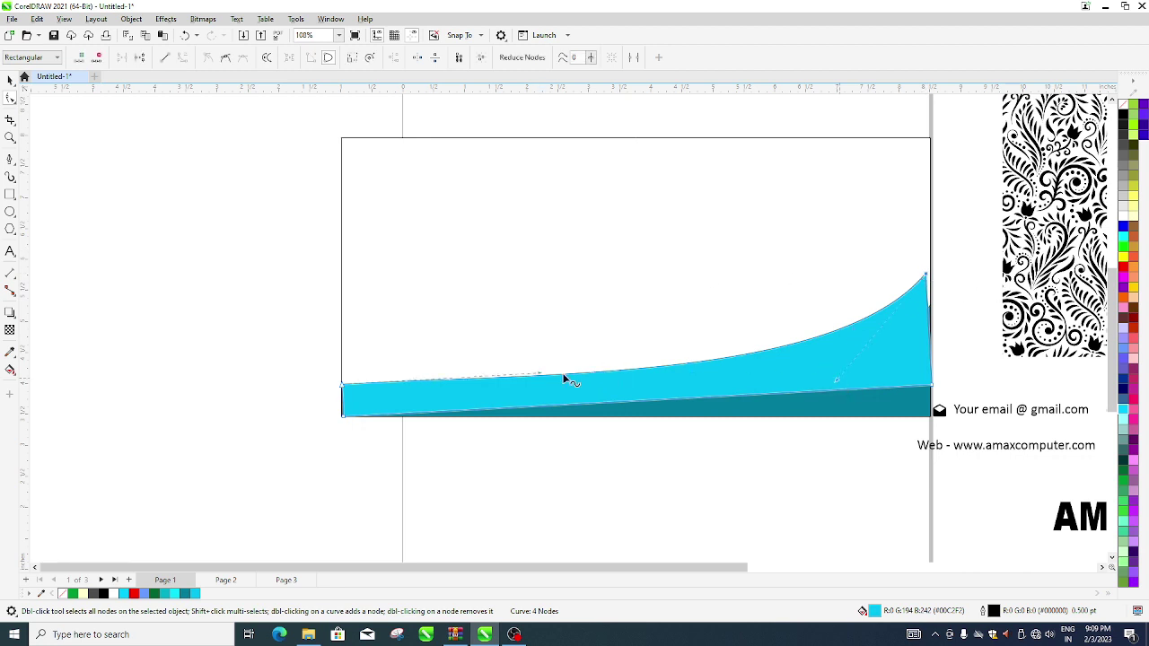
{"action": "left_click_drag", "start_coordinate": [538, 378], "coordinate": [546, 400]}
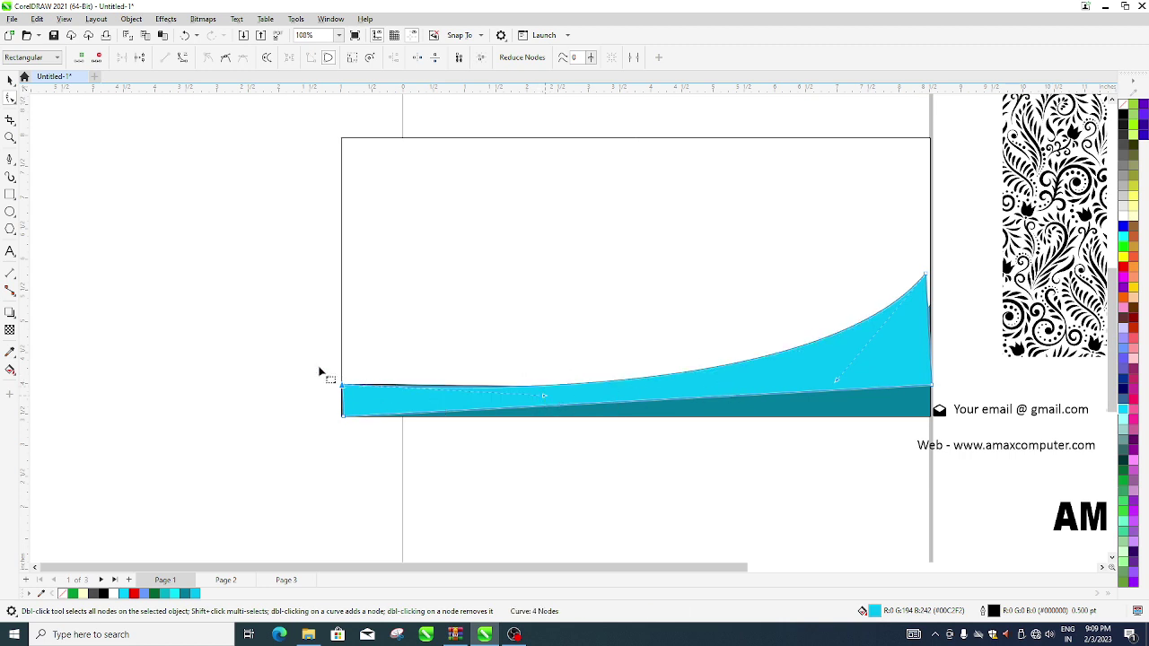
{"action": "left_click", "coordinate": [365, 403]}
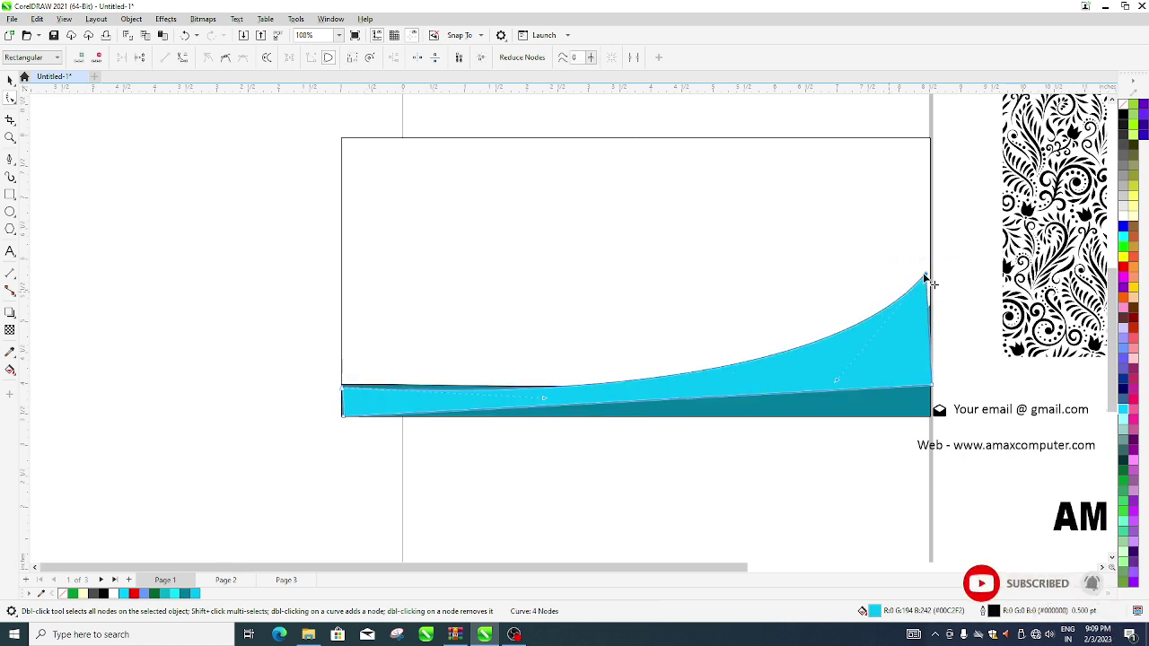
{"action": "left_click", "coordinate": [927, 276]}
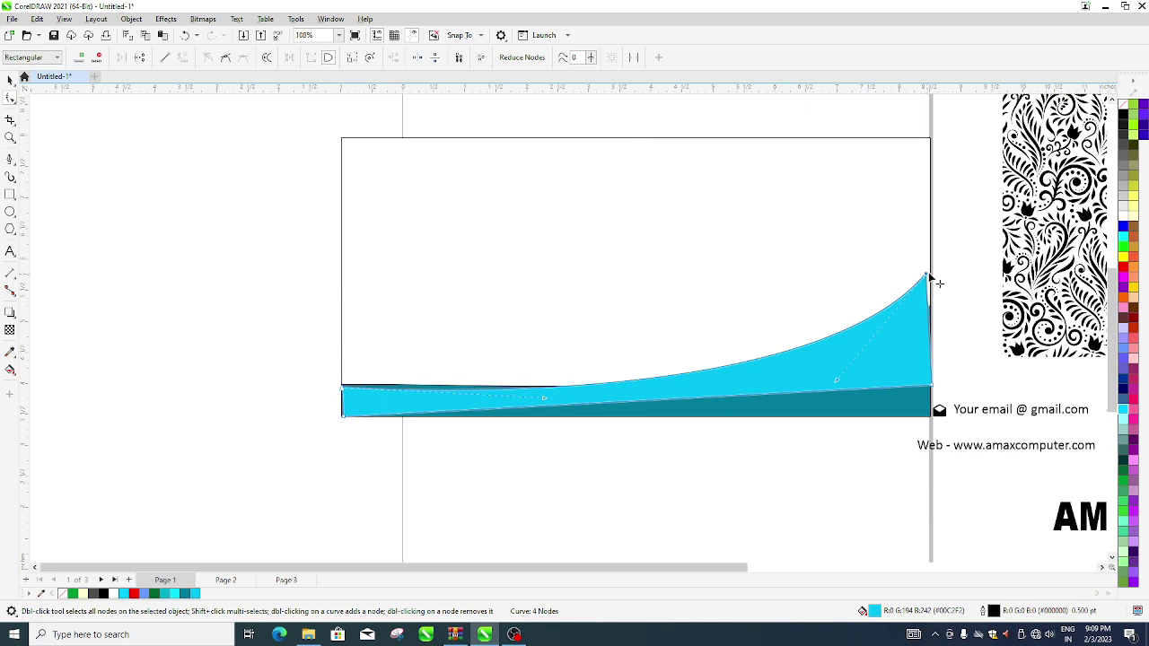
{"action": "left_click_drag", "start_coordinate": [929, 276], "coordinate": [934, 269]}
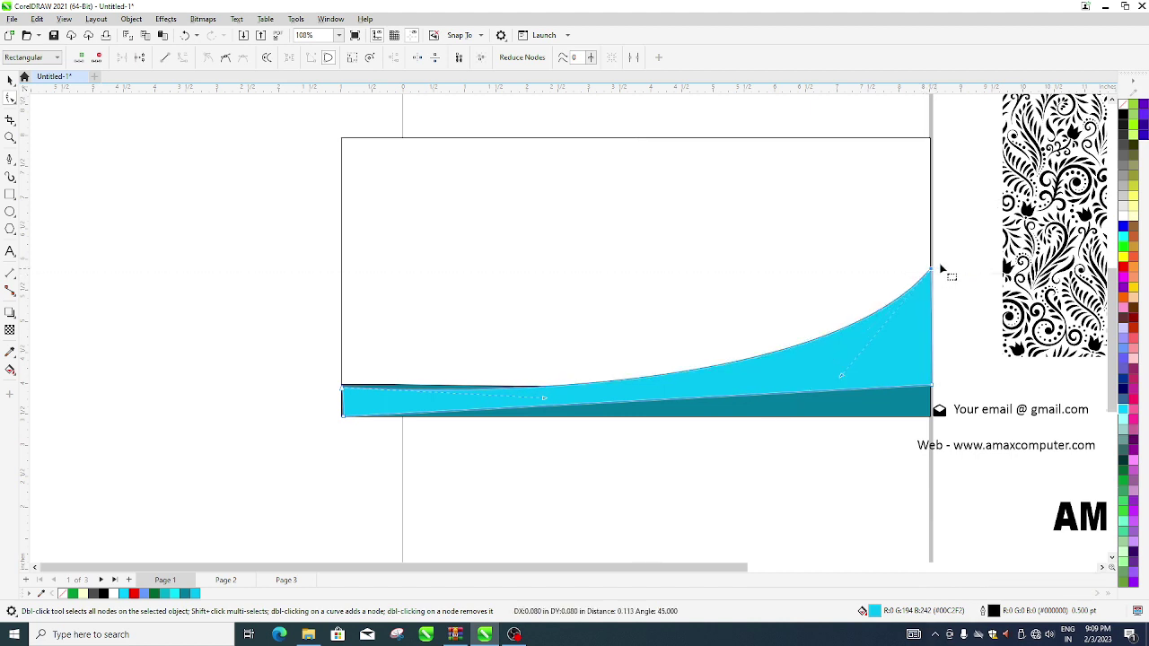
{"action": "left_click", "coordinate": [11, 80]}
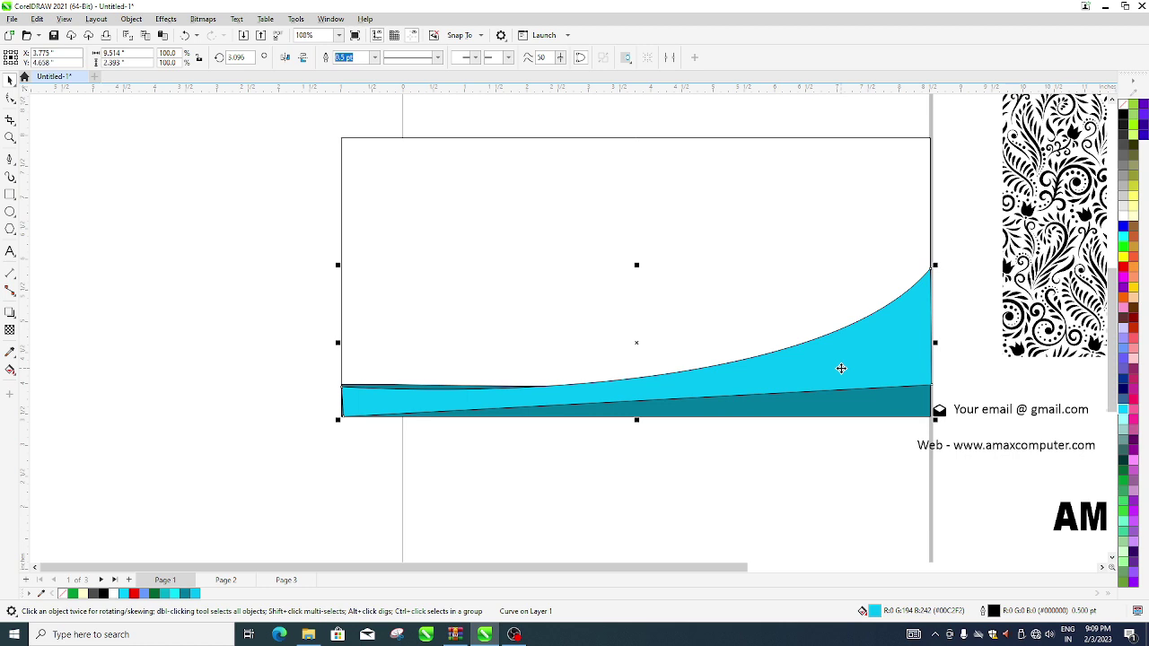
- Send the cyan wave back one layer so it sits behind the dark teal wave
{"action": "key", "text": "ctrl+Page_Down"}
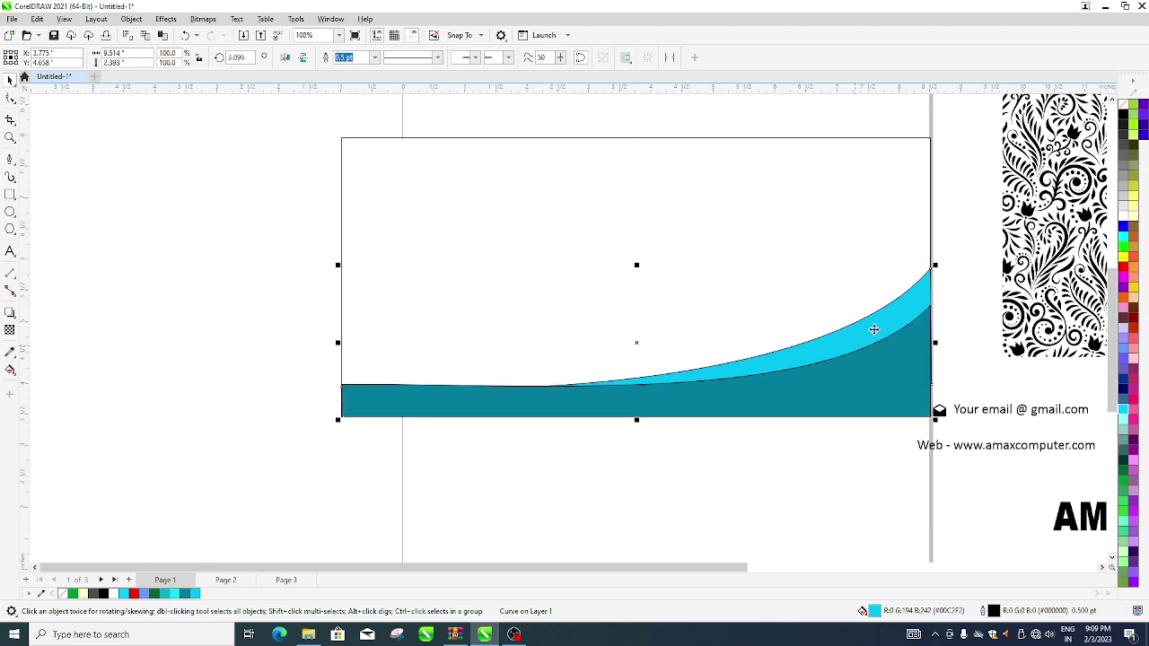
{"action": "left_click_drag", "start_coordinate": [968, 234], "coordinate": [790, 440]}
{"action": "scroll", "coordinate": [644, 395], "scroll_direction": "down", "scroll_amount": 1}
{"action": "scroll", "coordinate": [657, 396], "scroll_direction": "down", "scroll_amount": 1}
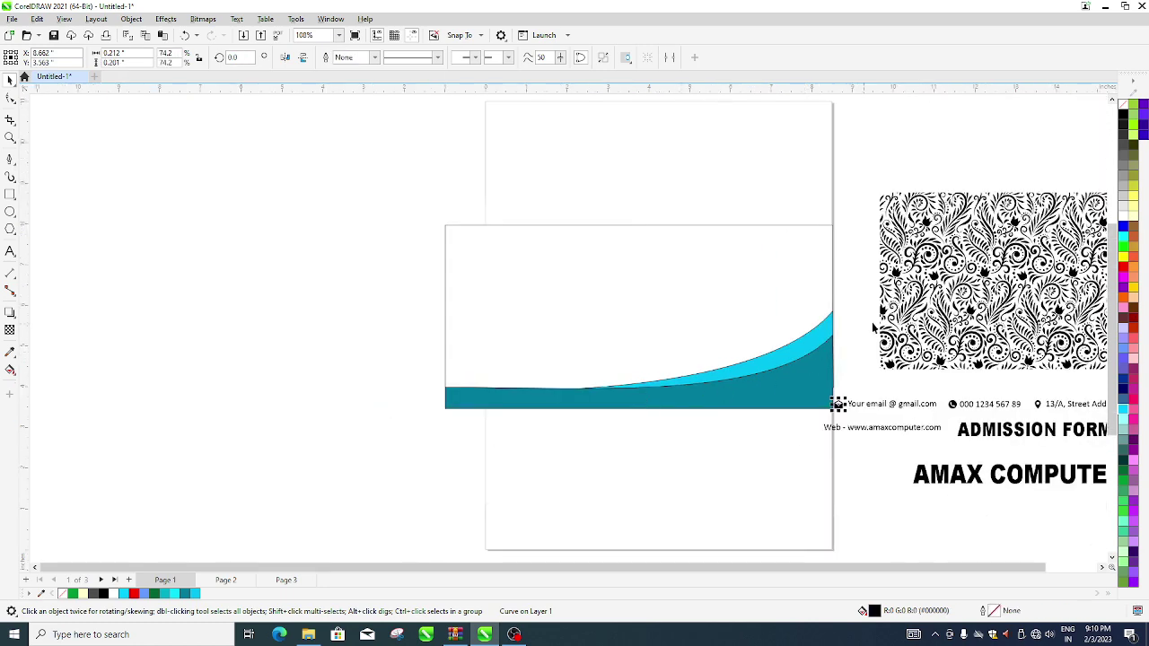
{"action": "left_click", "coordinate": [798, 365]}
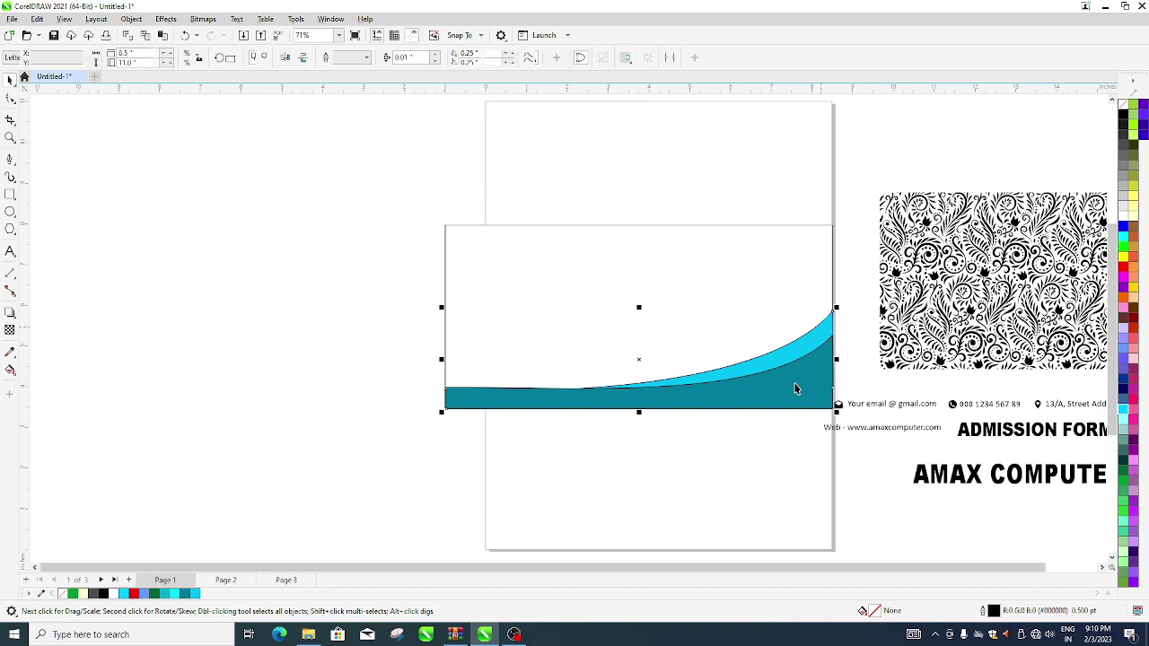
- Marquee-select the card and both waves, zoom in on them, then clear the selection
{"action": "left_click_drag", "start_coordinate": [399, 203], "coordinate": [838, 420]}
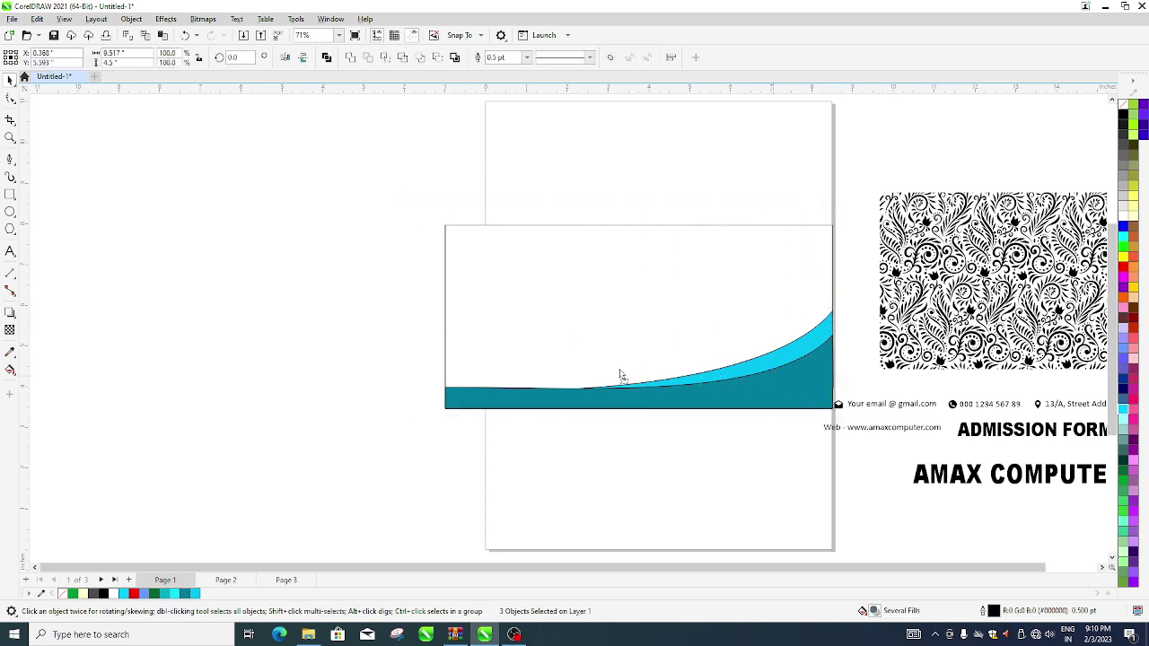
{"action": "left_click_drag", "start_coordinate": [624, 375], "coordinate": [464, 366]}
{"action": "scroll", "coordinate": [363, 216], "scroll_direction": "up", "scroll_amount": 2}
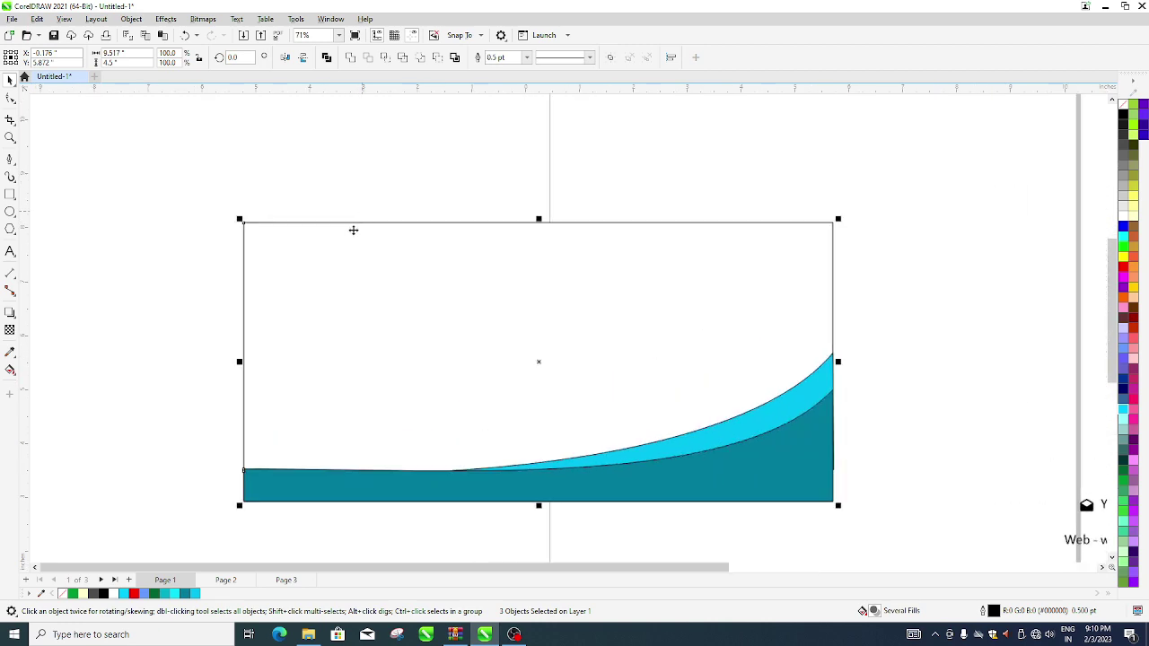
{"action": "scroll", "coordinate": [440, 550], "scroll_direction": "up", "scroll_amount": 1}
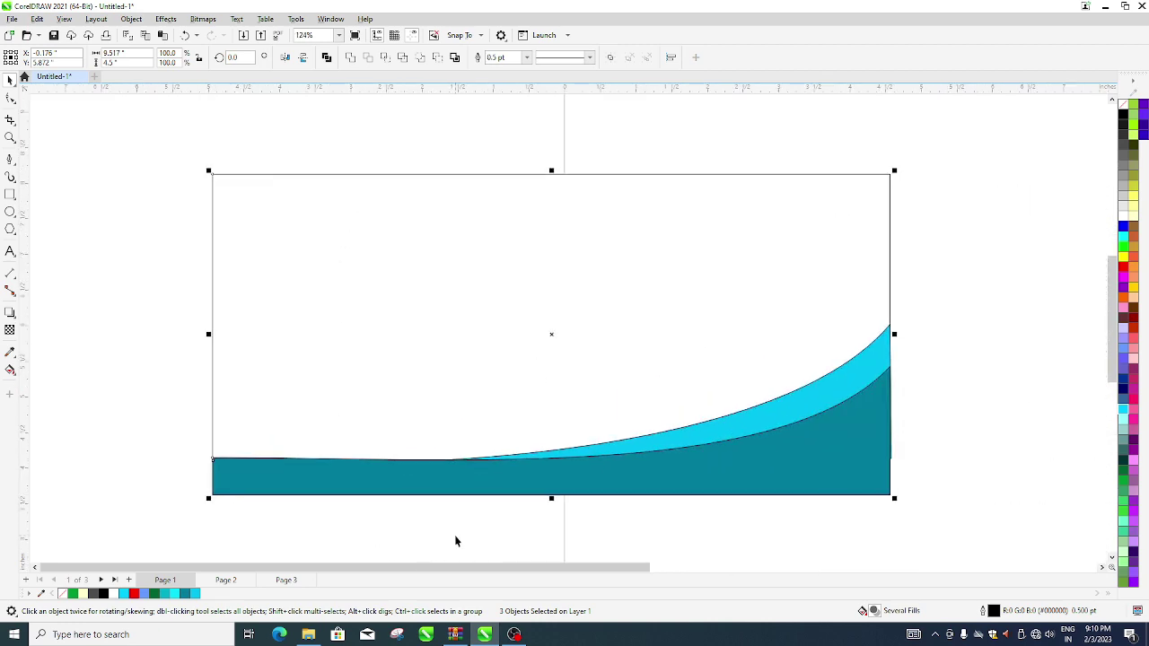
{"action": "left_click_drag", "start_coordinate": [954, 283], "coordinate": [150, 520]}
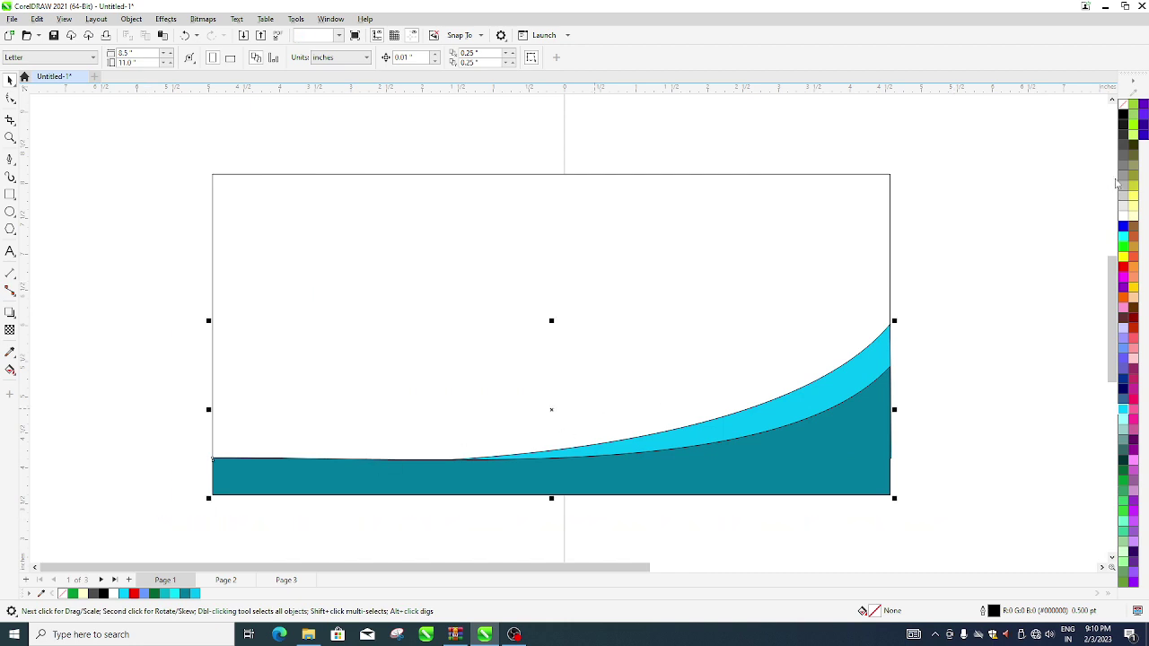
- Remove both waves' outlines with No Color and PowerClip them inside the 9.5 x 4.5 inch card
{"action": "right_click", "coordinate": [1126, 106]}
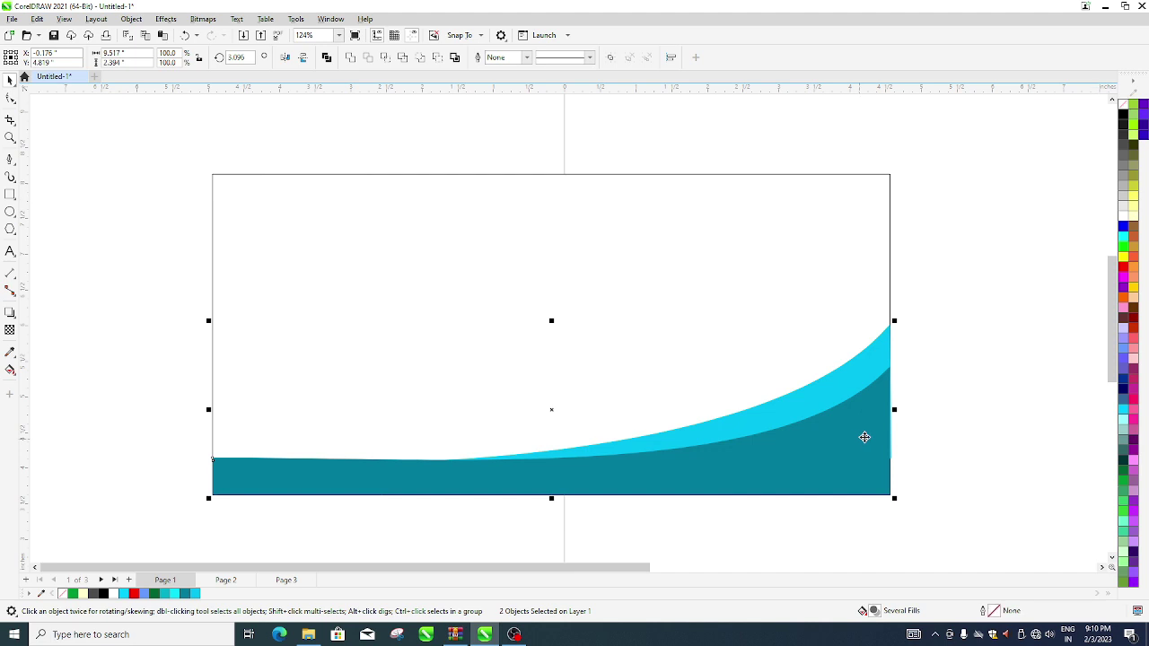
{"action": "left_click_drag", "start_coordinate": [340, 558], "coordinate": [209, 543]}
{"action": "right_click", "coordinate": [769, 461]}
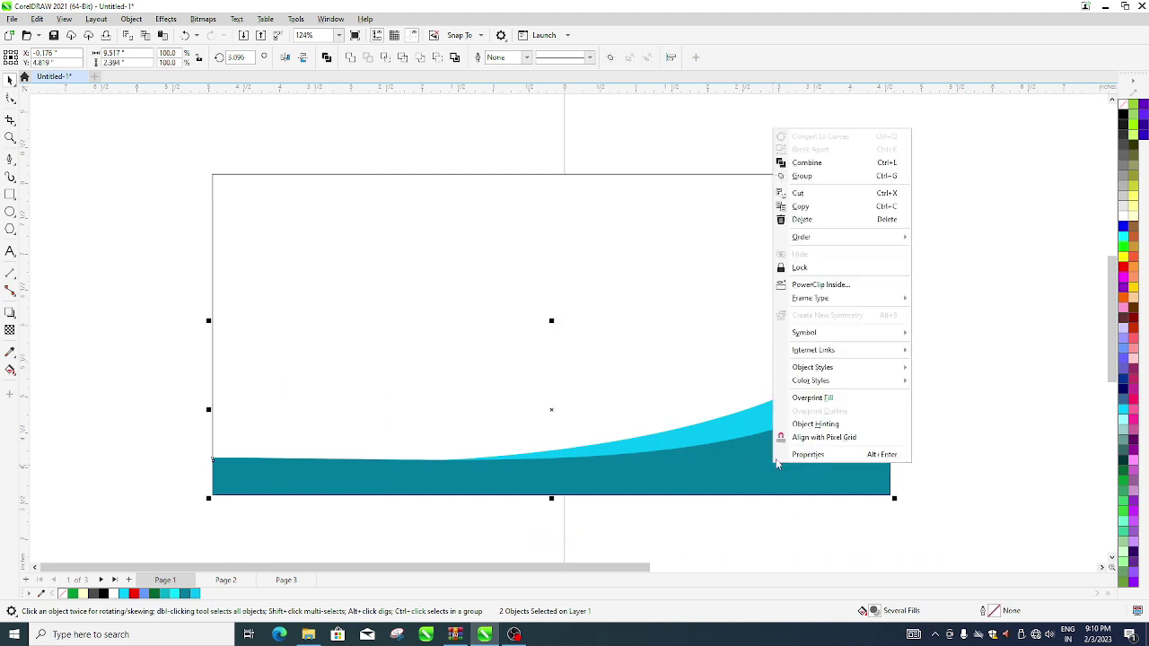
{"action": "left_click", "coordinate": [822, 286]}
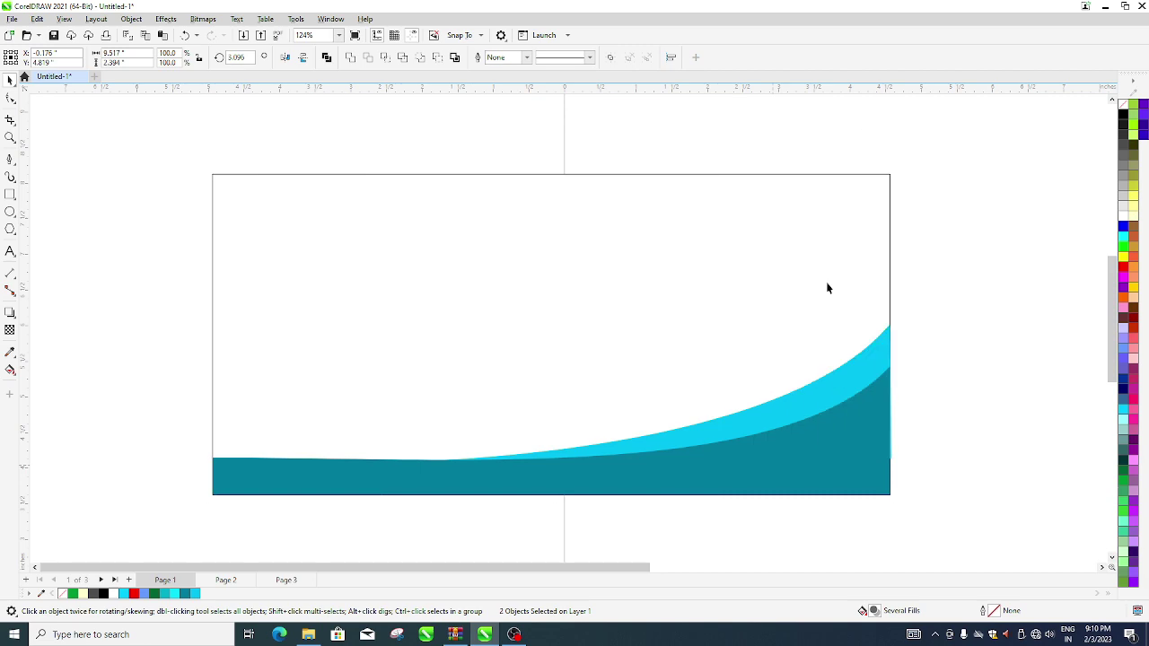
{"action": "left_click", "coordinate": [716, 193]}
{"action": "scroll", "coordinate": [494, 406], "scroll_direction": "down", "scroll_amount": 1}
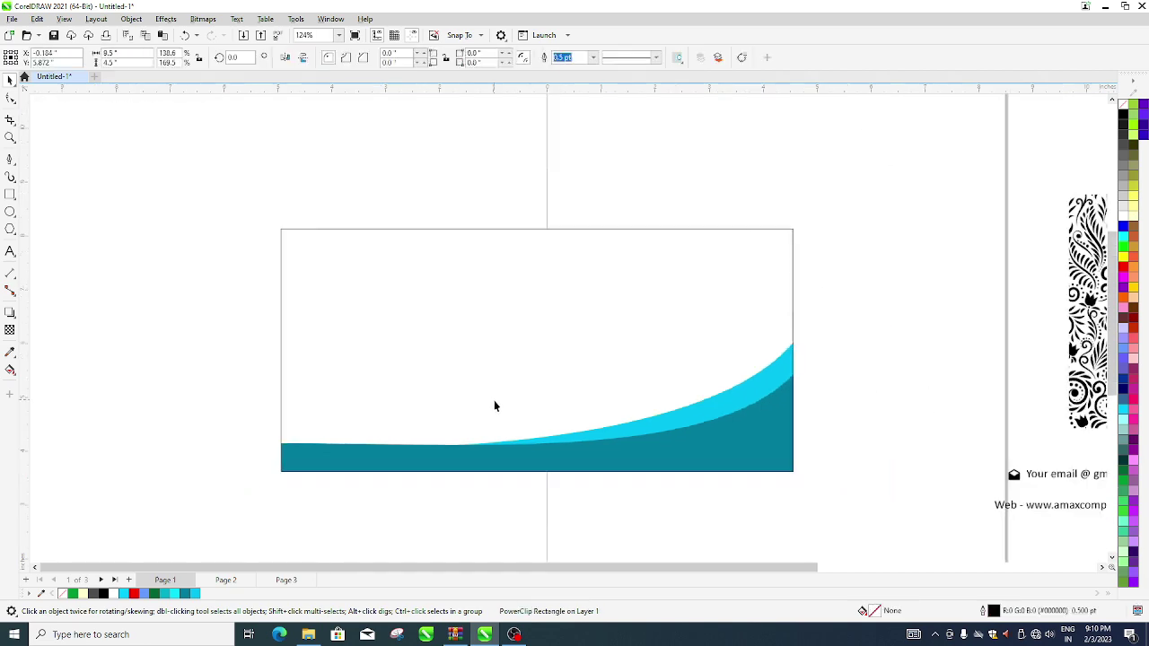
{"action": "scroll", "coordinate": [539, 418], "scroll_direction": "down", "scroll_amount": 1}
{"action": "scroll", "coordinate": [601, 433], "scroll_direction": "down", "scroll_amount": 1}
{"action": "scroll", "coordinate": [628, 436], "scroll_direction": "down", "scroll_amount": 1}
{"action": "key", "text": "Escape"}
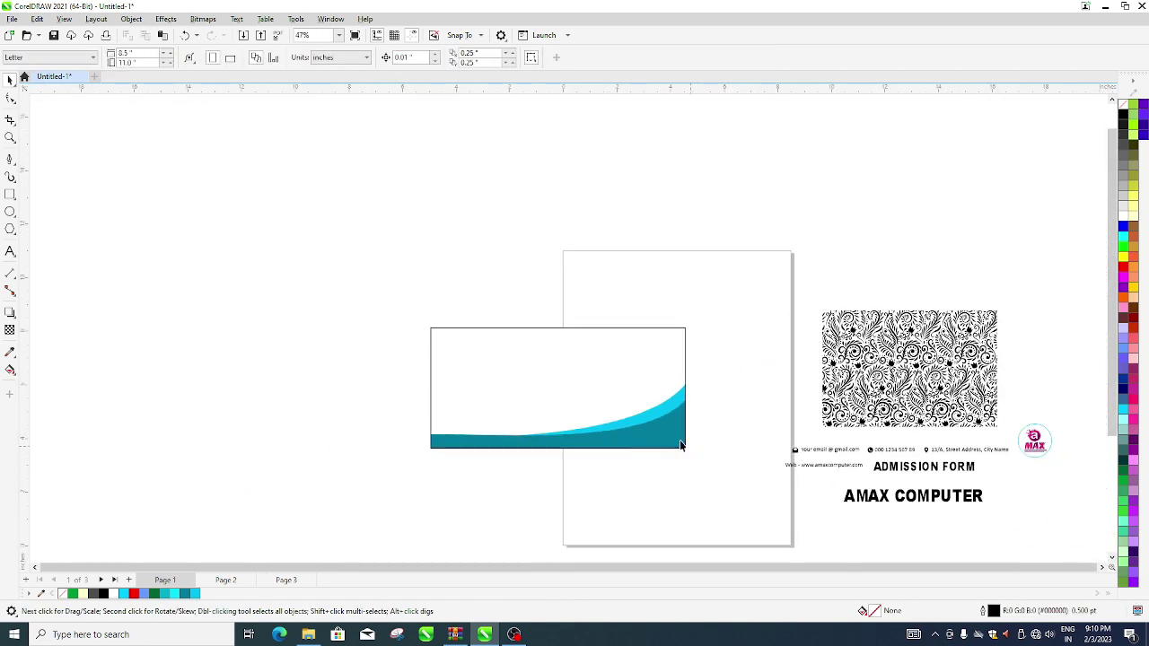
{"action": "scroll", "coordinate": [678, 440], "scroll_direction": "up", "scroll_amount": 2}
- Edit the PowerClip contents, group both waves, and drag out a copy of the pair
{"action": "left_click", "coordinate": [664, 425]}
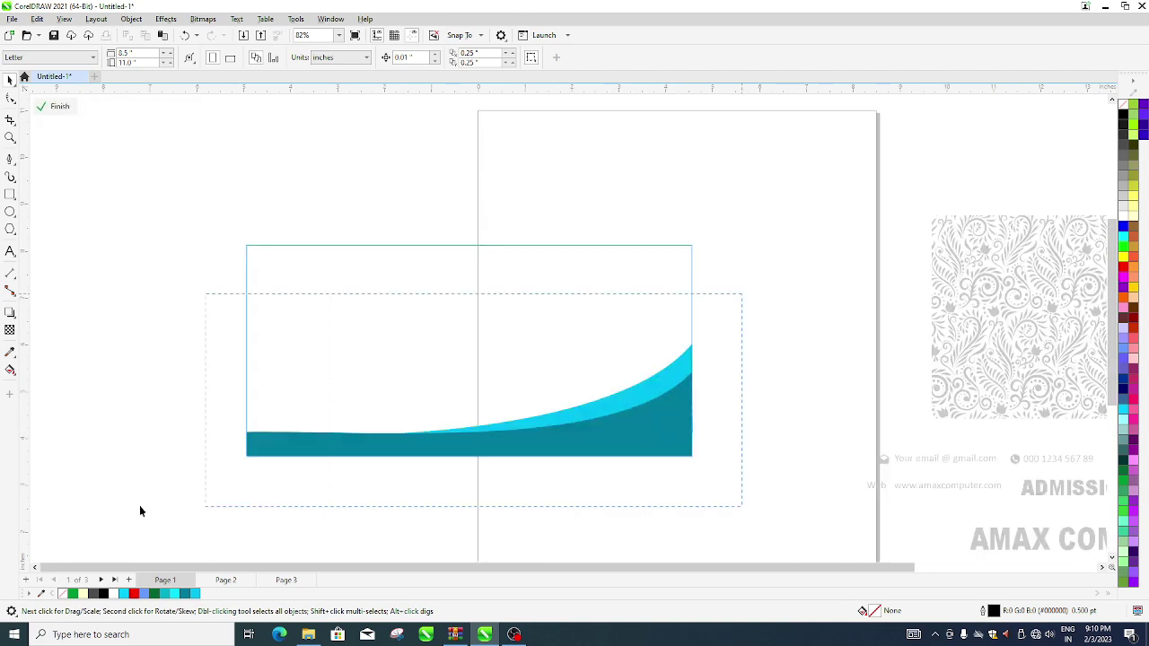
{"action": "key", "text": "ctrl+a"}
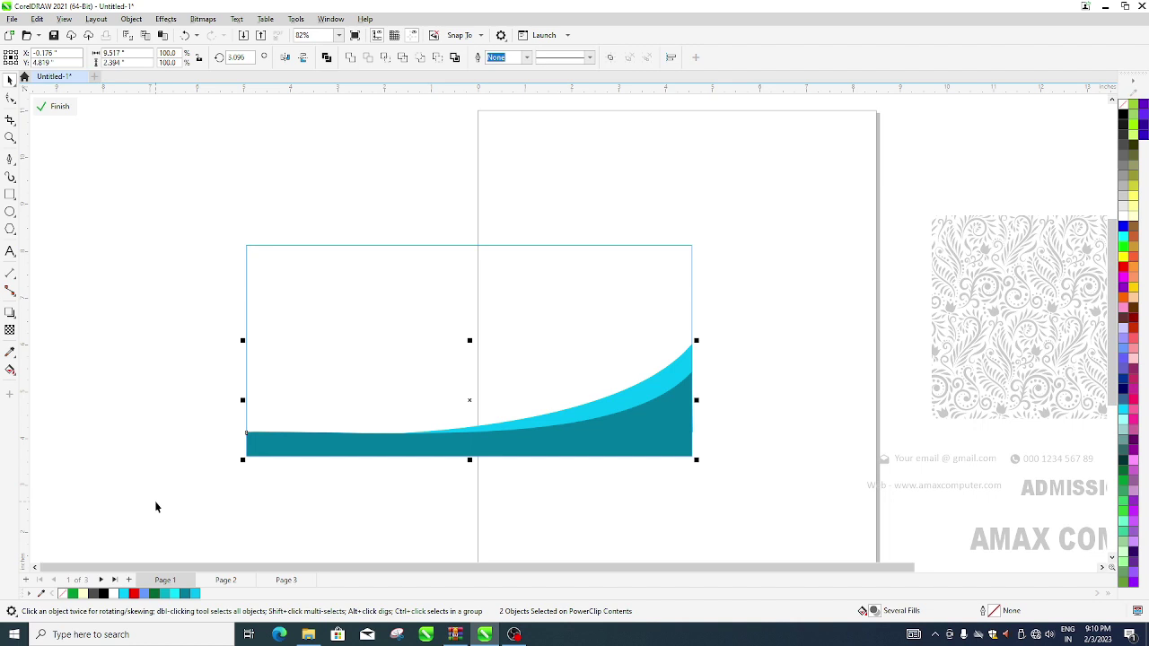
{"action": "key", "text": "ctrl+g"}
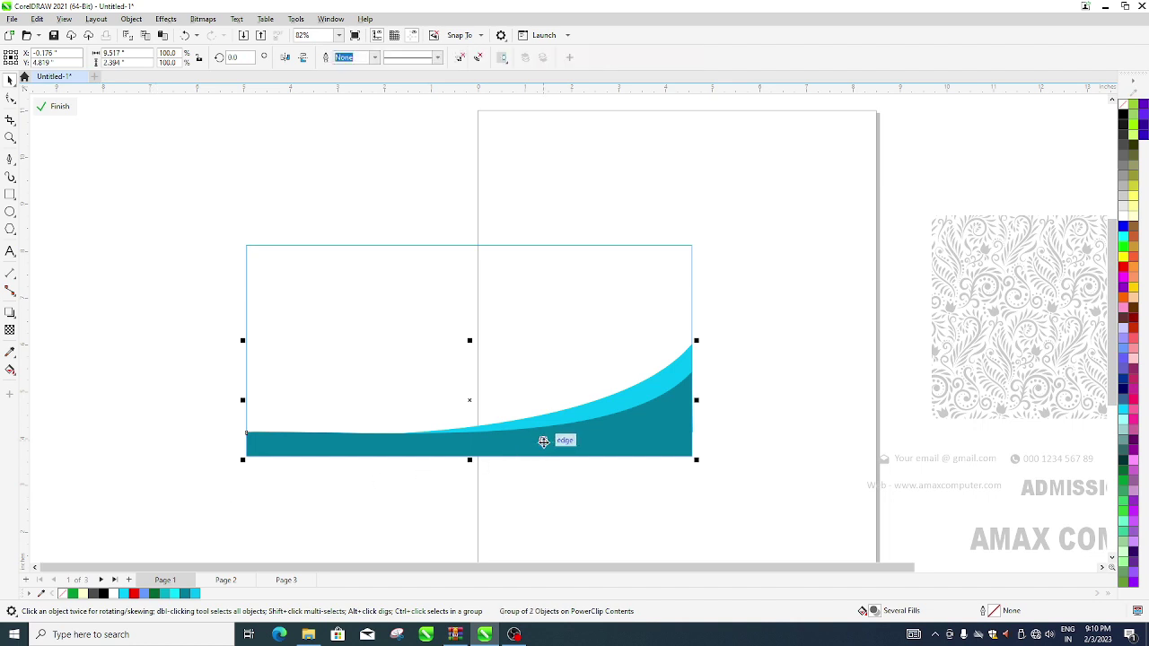
{"action": "mouse_move", "coordinate": [546, 440]}
{"action": "left_mouse_down"}
{"action": "mouse_move", "coordinate": [549, 323]}
{"action": "mouse_move", "coordinate": [527, 204]}
{"action": "left_mouse_up"}
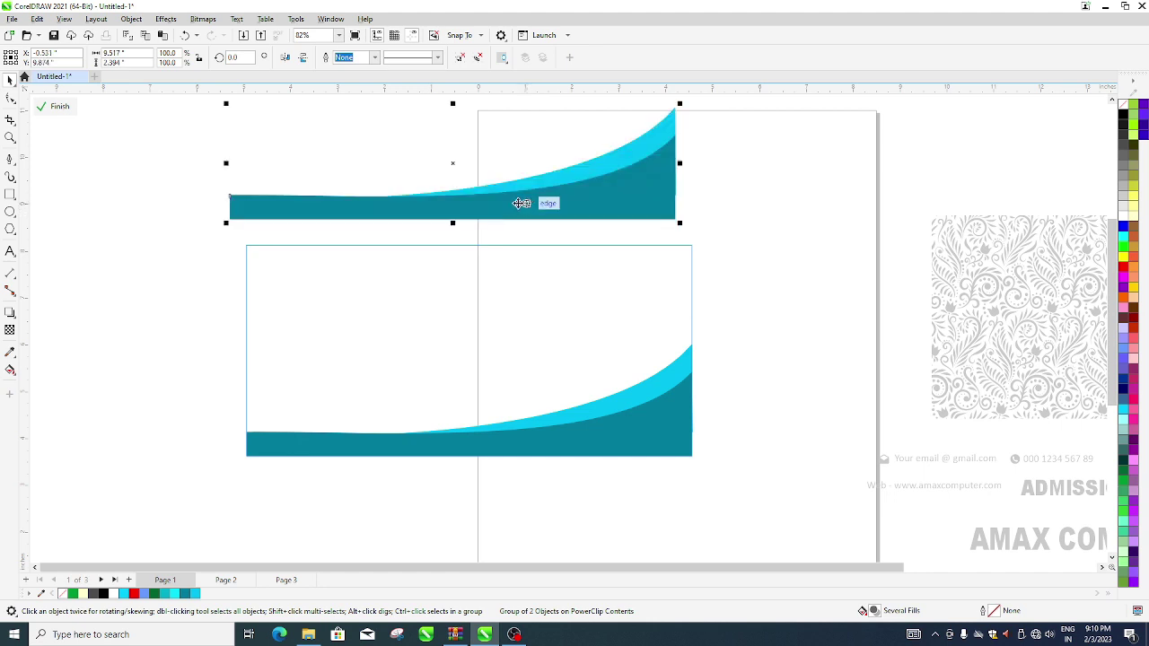
- Scale the wave copy to 42%, mirror it both ways, and place it top-left
{"action": "left_click_drag", "start_coordinate": [227, 224], "coordinate": [482, 198]}
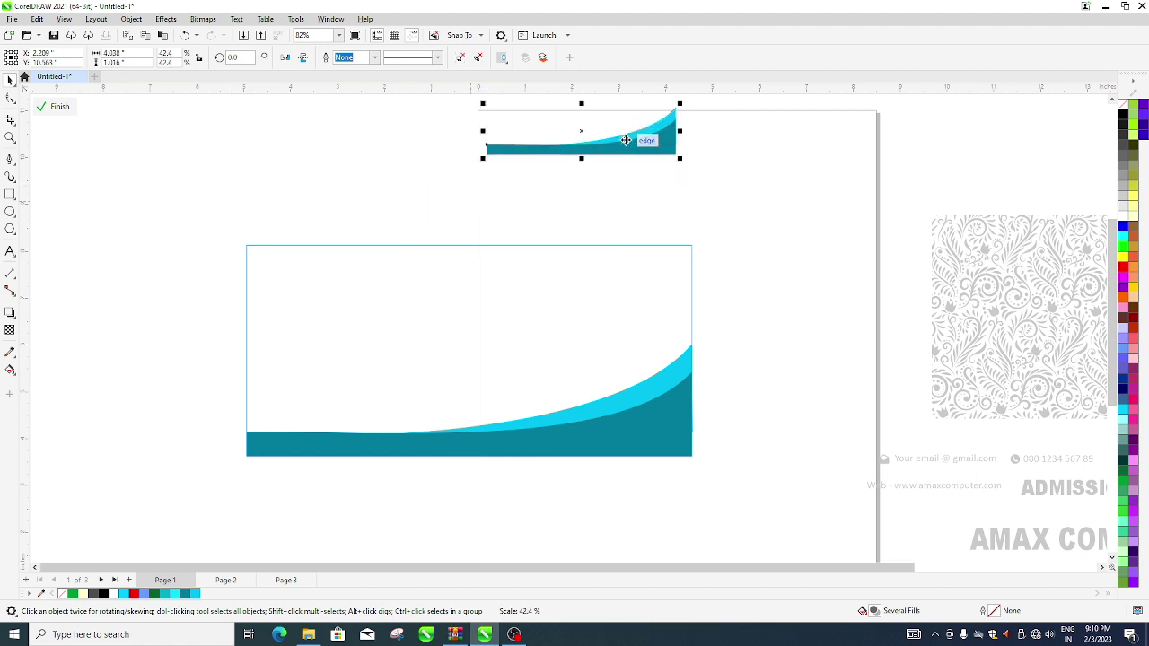
{"action": "mouse_move", "coordinate": [616, 141]}
{"action": "left_mouse_down"}
{"action": "mouse_move", "coordinate": [469, 223]}
{"action": "mouse_move", "coordinate": [344, 254]}
{"action": "mouse_move", "coordinate": [318, 249]}
{"action": "left_mouse_up"}
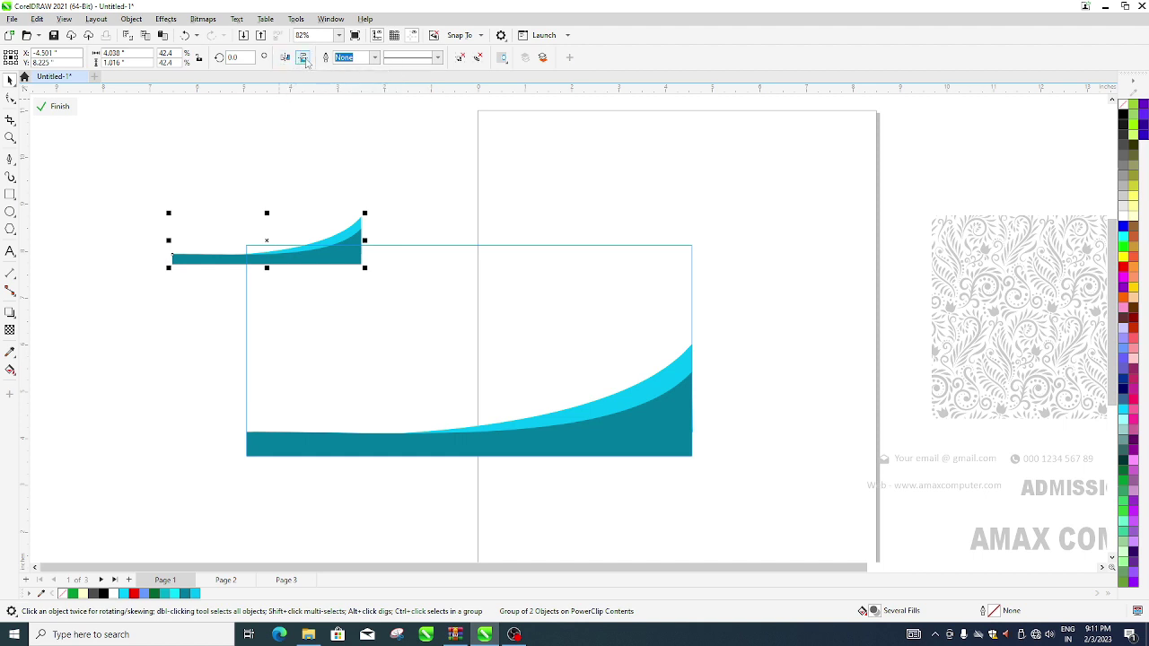
{"action": "left_click", "coordinate": [303, 57]}
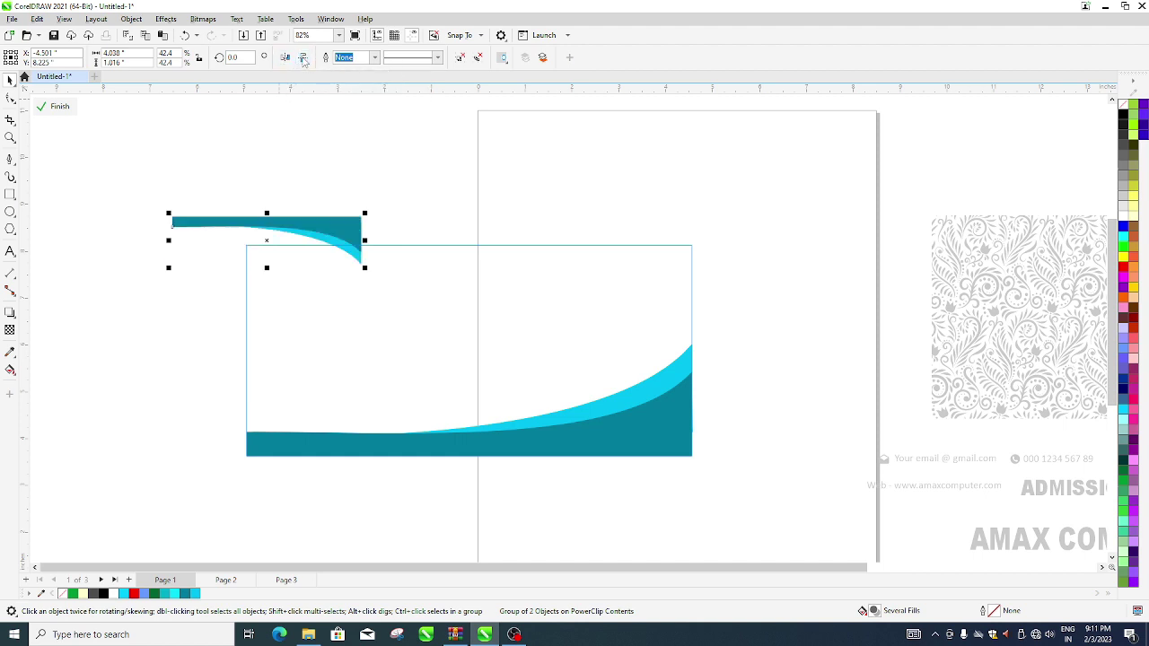
{"action": "left_click", "coordinate": [286, 57]}
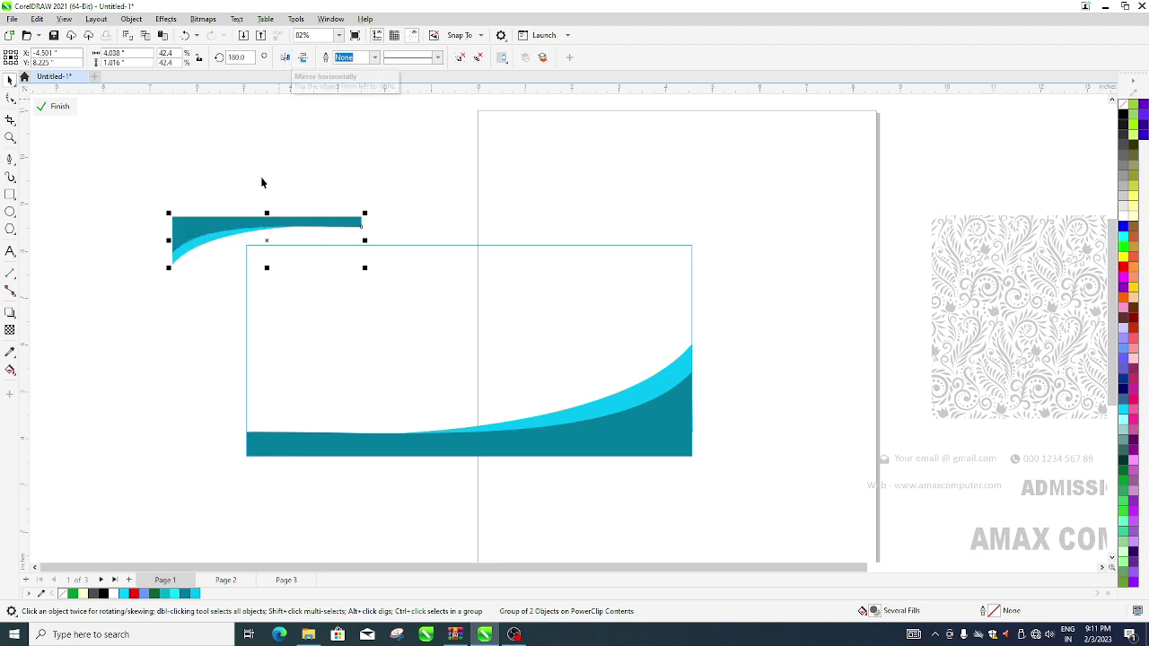
{"action": "left_click_drag", "start_coordinate": [213, 229], "coordinate": [280, 250]}
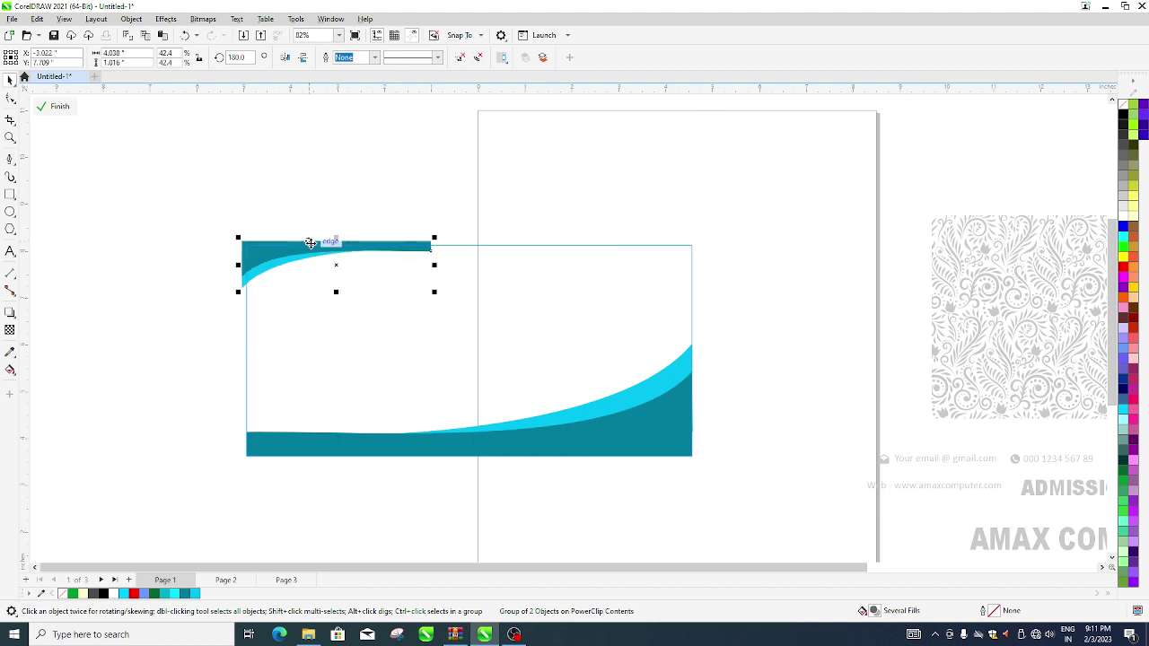
- Tilt the top wave slightly counter-clockwise, enlarge and nudge it right, then finish the PowerClip edit
{"action": "scroll", "coordinate": [280, 250], "scroll_direction": "up", "scroll_amount": 1}
{"action": "left_click", "coordinate": [281, 250]}
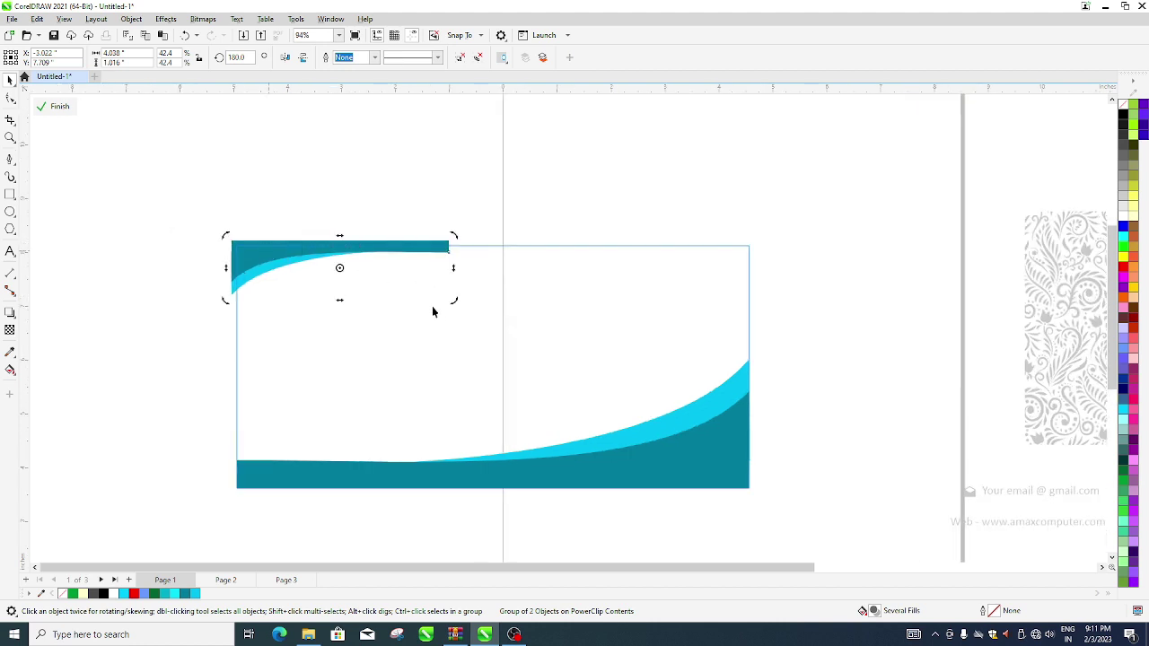
{"action": "left_click_drag", "start_coordinate": [454, 306], "coordinate": [455, 296]}
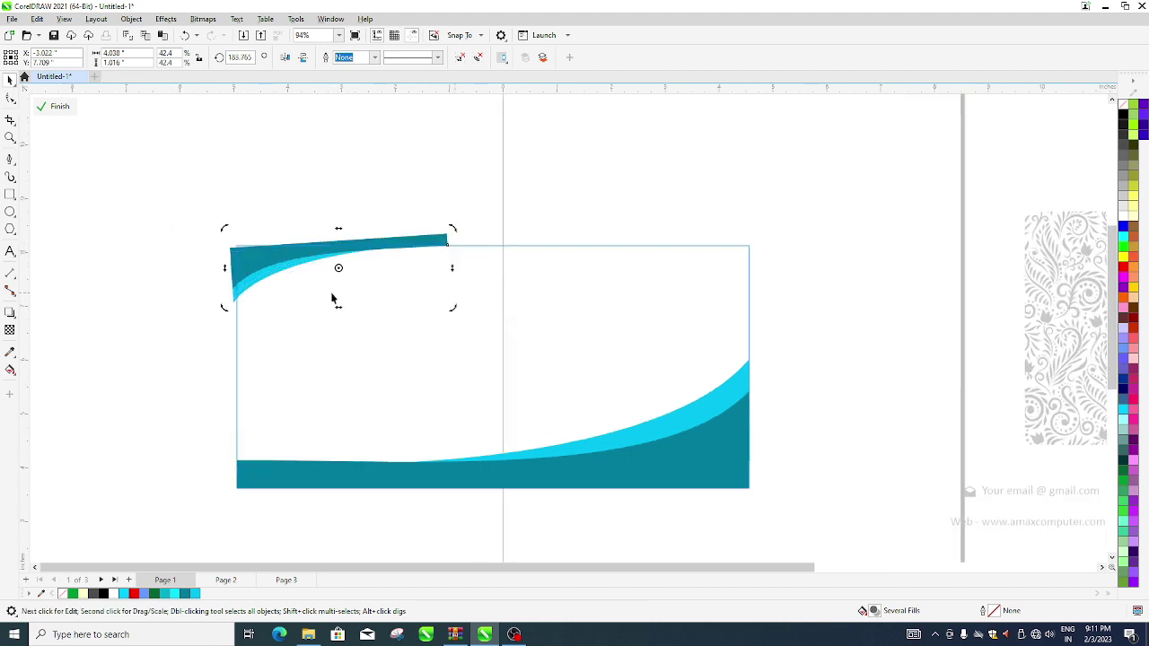
{"action": "left_click", "coordinate": [285, 261]}
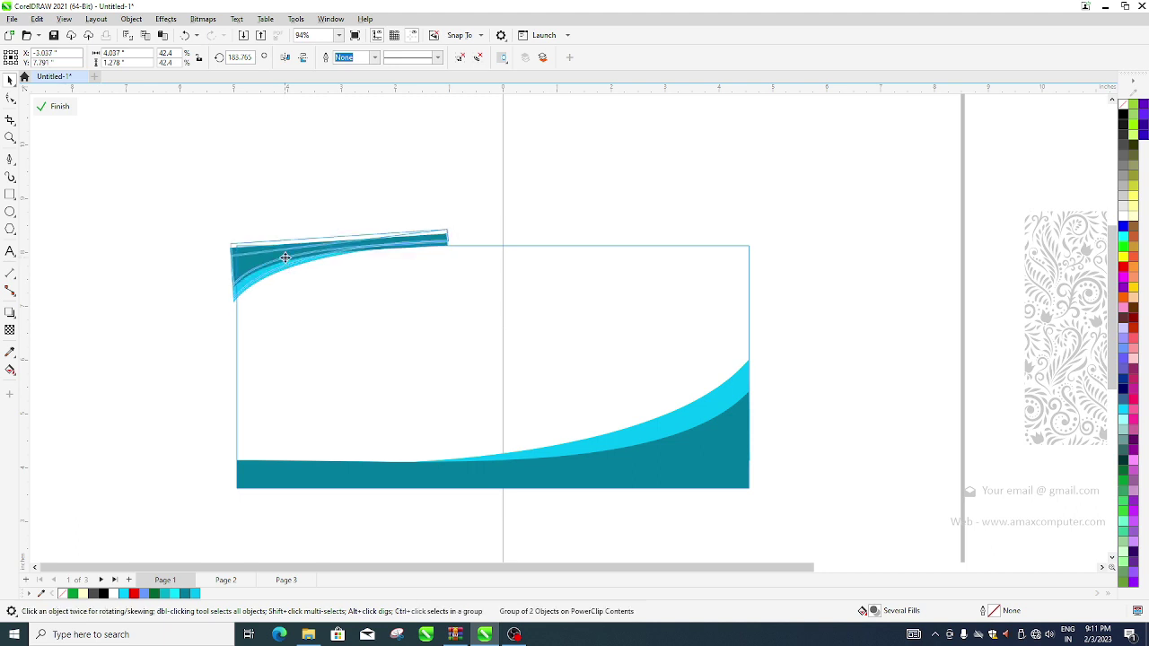
{"action": "scroll", "coordinate": [274, 253], "scroll_direction": "up", "scroll_amount": 1}
{"action": "scroll", "coordinate": [256, 247], "scroll_direction": "up", "scroll_amount": 1}
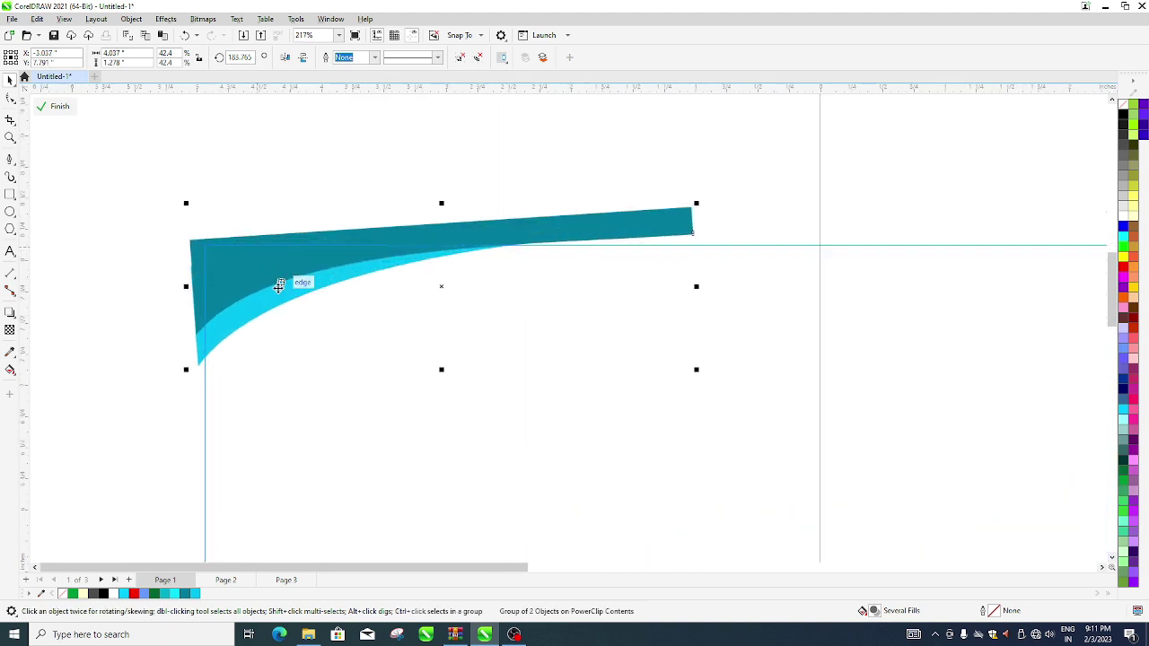
{"action": "left_click_drag", "start_coordinate": [186, 375], "coordinate": [153, 423]}
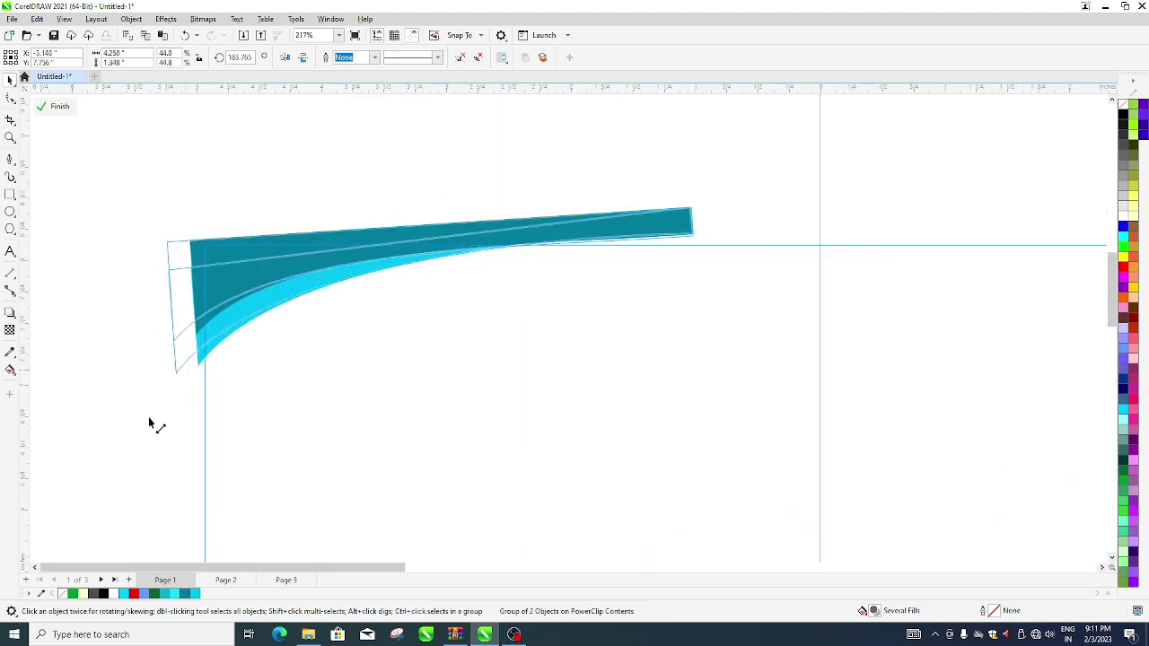
{"action": "left_click_drag", "start_coordinate": [269, 278], "coordinate": [274, 273]}
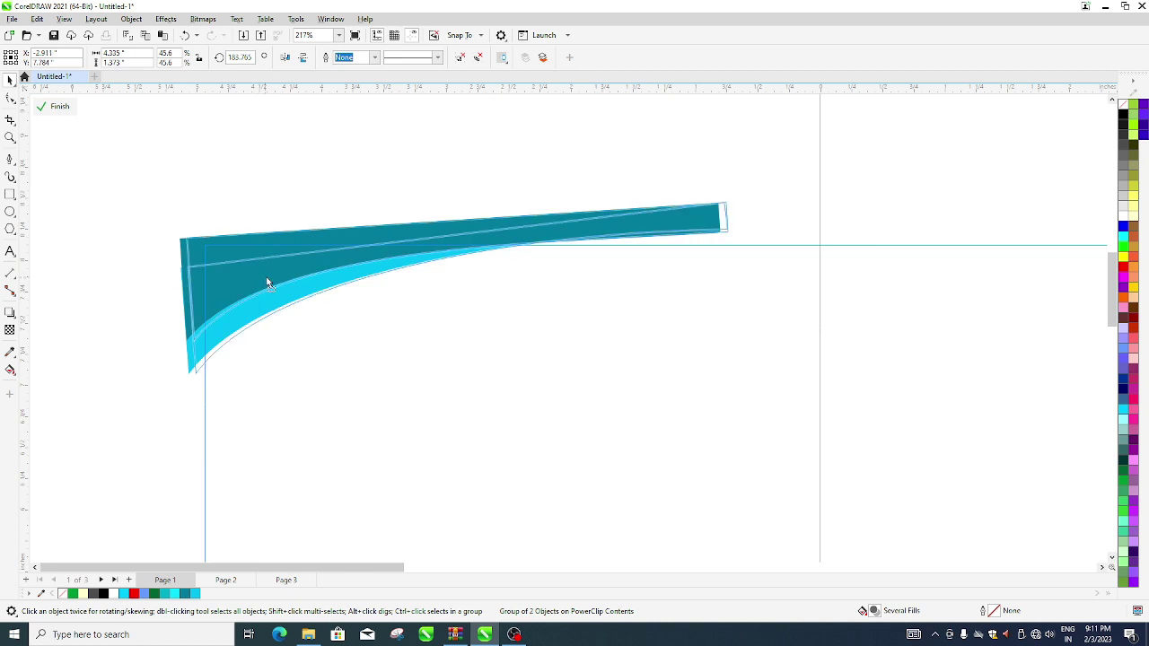
{"action": "scroll", "coordinate": [251, 275], "scroll_direction": "down", "scroll_amount": 2}
{"action": "scroll", "coordinate": [248, 273], "scroll_direction": "down", "scroll_amount": 1}
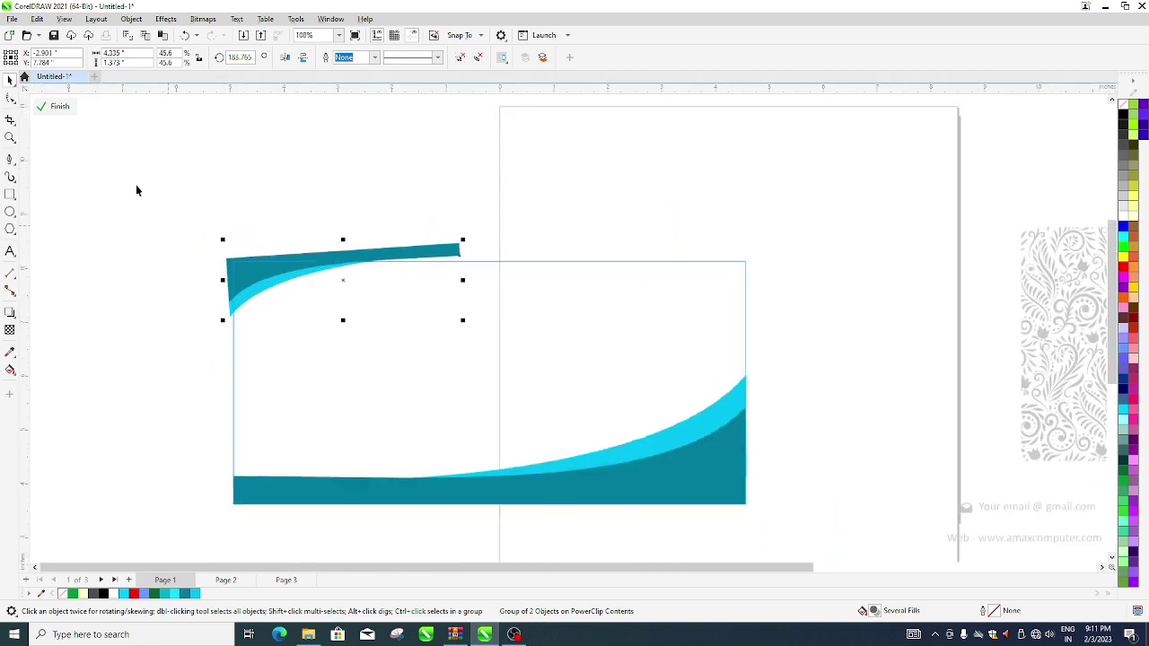
{"action": "left_click", "coordinate": [61, 108]}
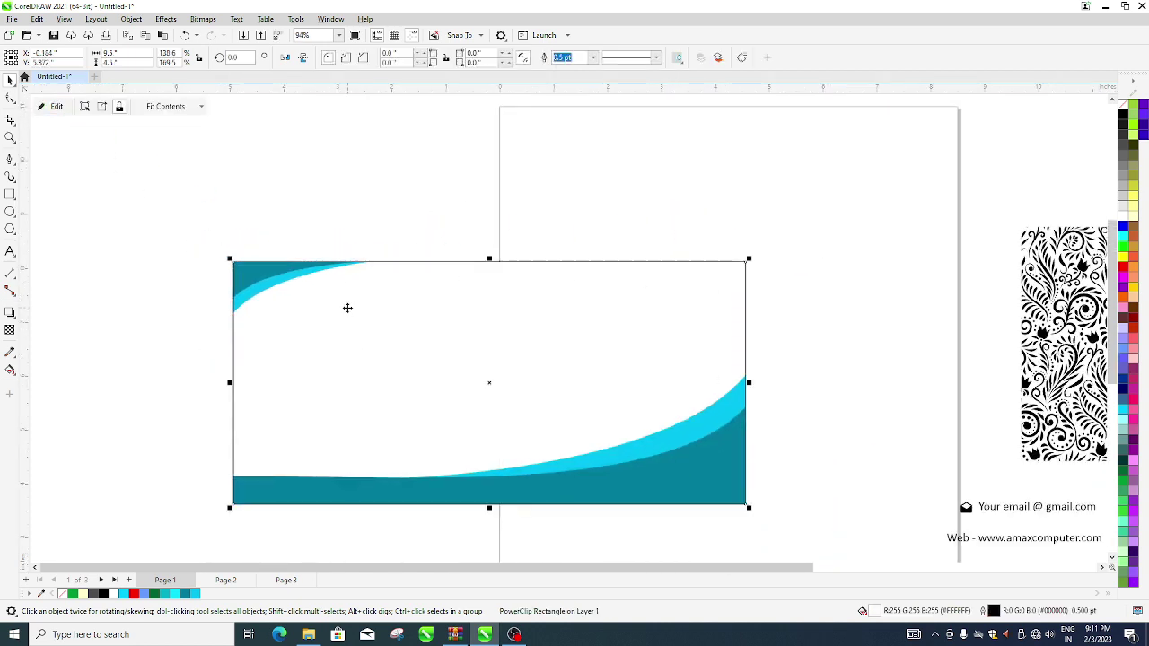
{"action": "scroll", "coordinate": [406, 335], "scroll_direction": "down", "scroll_amount": 1}
{"action": "scroll", "coordinate": [415, 342], "scroll_direction": "down", "scroll_amount": 1}
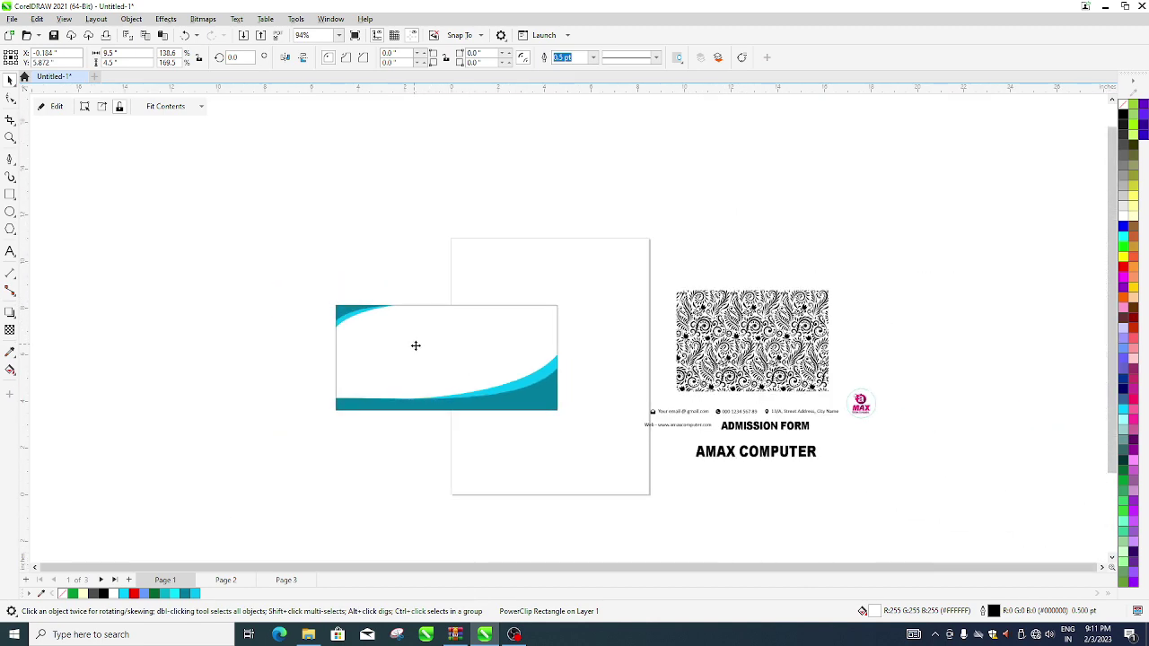
{"action": "scroll", "coordinate": [449, 413], "scroll_direction": "up", "scroll_amount": 2}
{"action": "scroll", "coordinate": [353, 323], "scroll_direction": "up", "scroll_amount": 1}
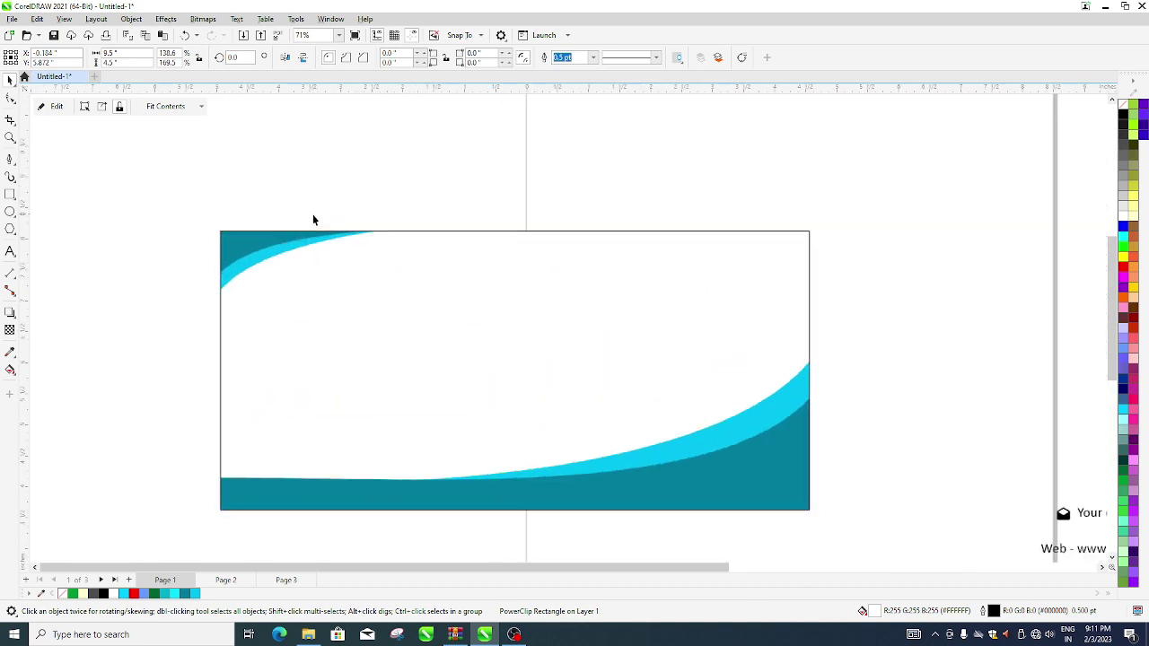
{"action": "scroll", "coordinate": [313, 214], "scroll_direction": "up", "scroll_amount": 1}
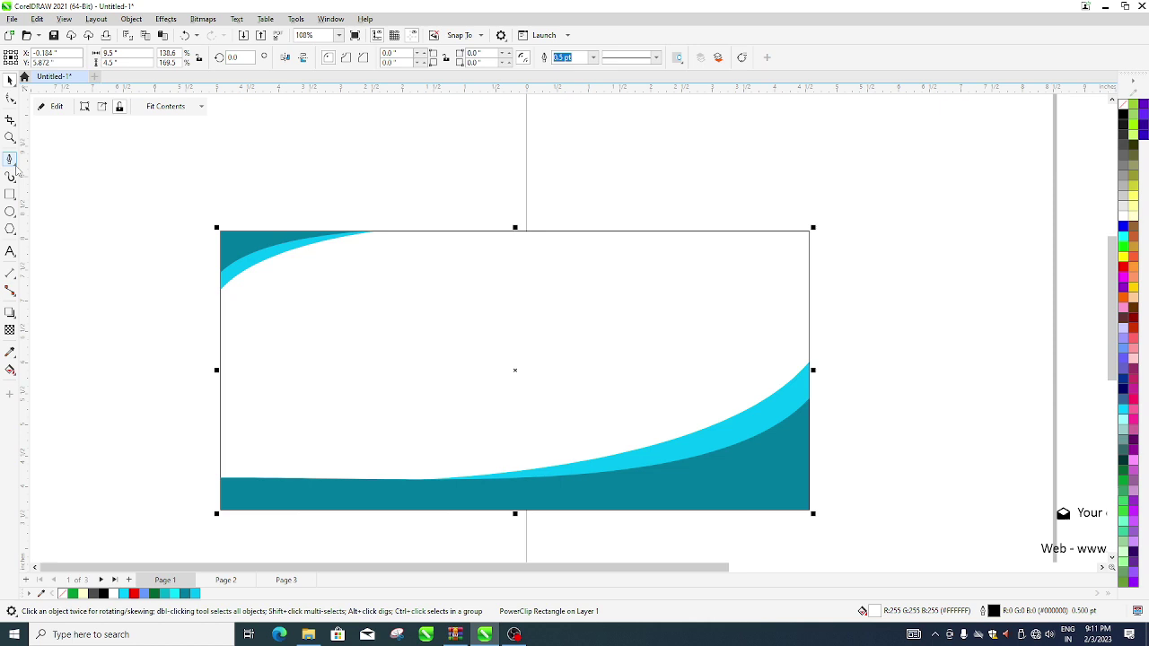
- Draw a closed three-point triangle with the Pen tool, its tip pointing toward the page centre
{"action": "left_click", "coordinate": [15, 166]}
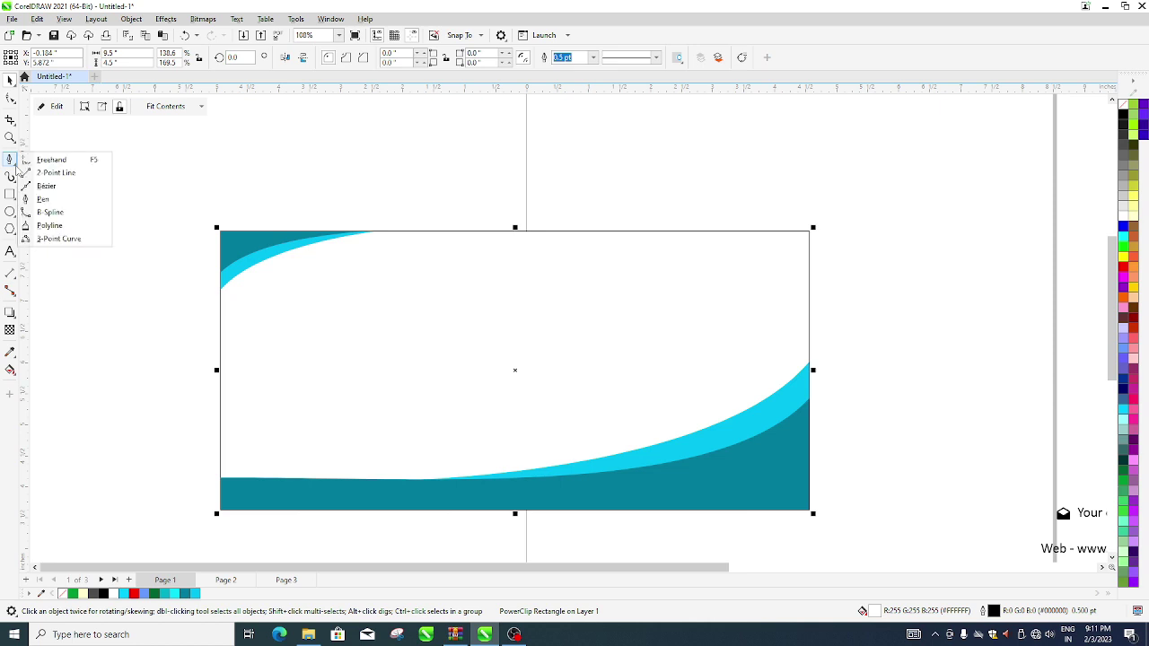
{"action": "left_click", "coordinate": [49, 200]}
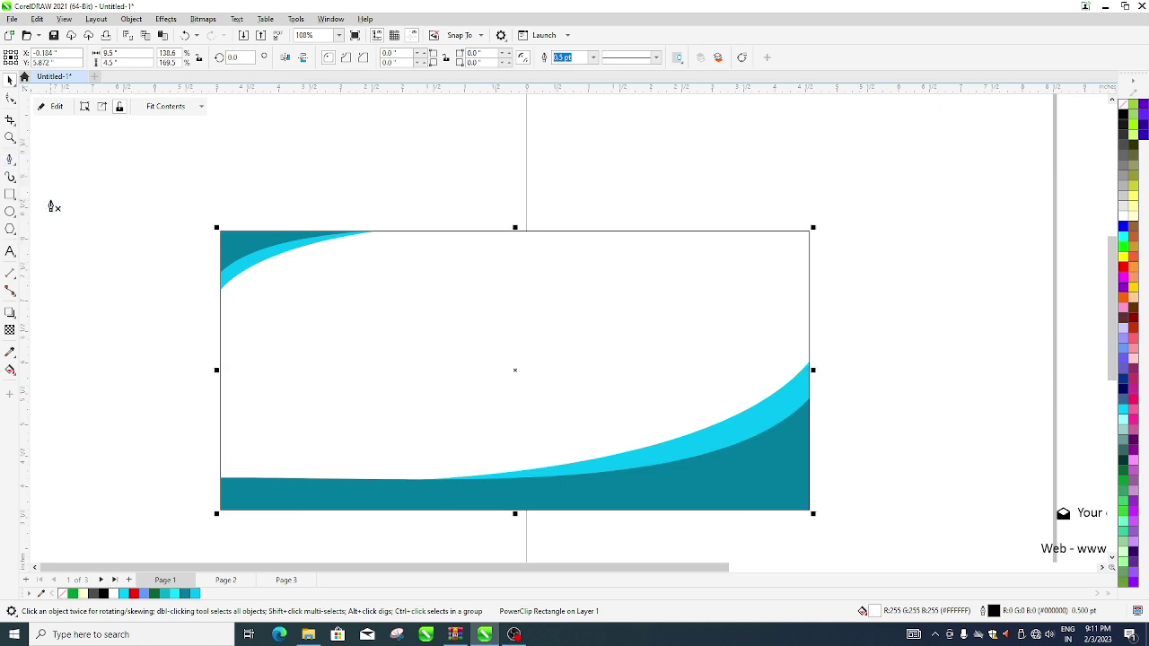
{"action": "left_click", "coordinate": [186, 361]}
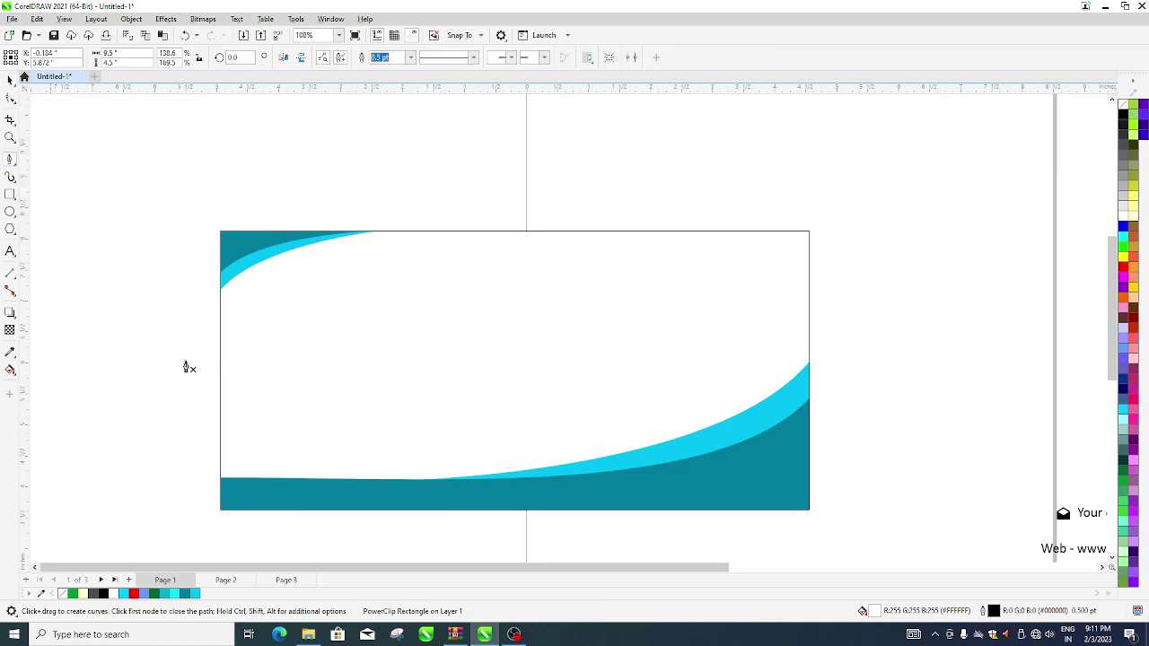
{"action": "left_click", "coordinate": [404, 321]}
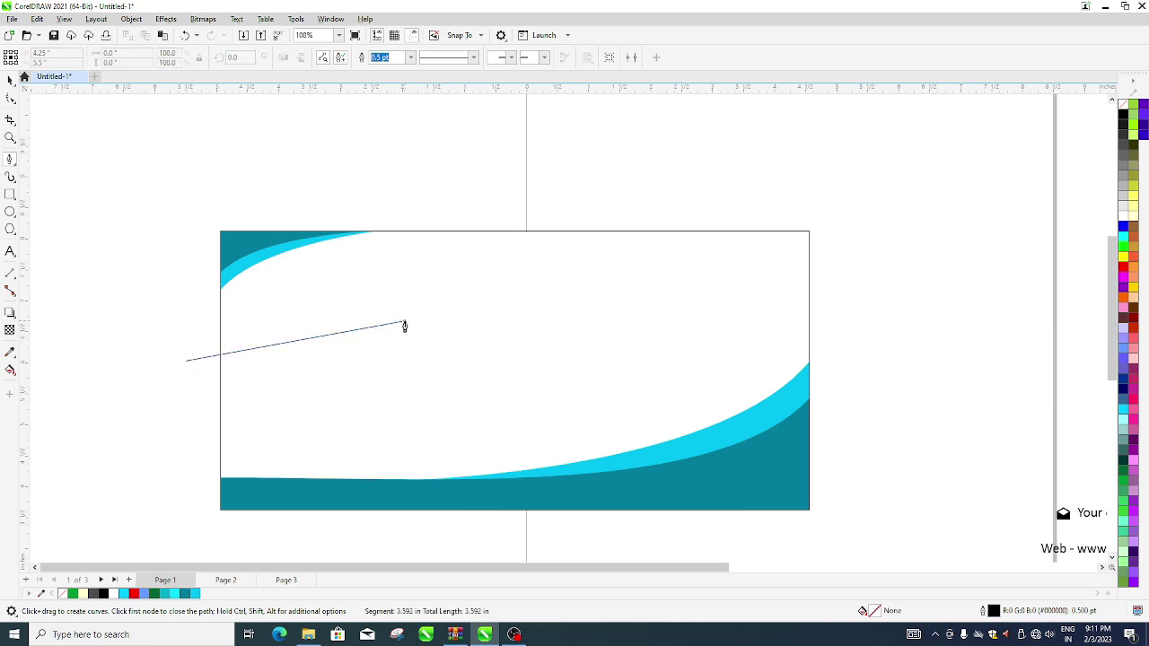
{"action": "left_click", "coordinate": [181, 413]}
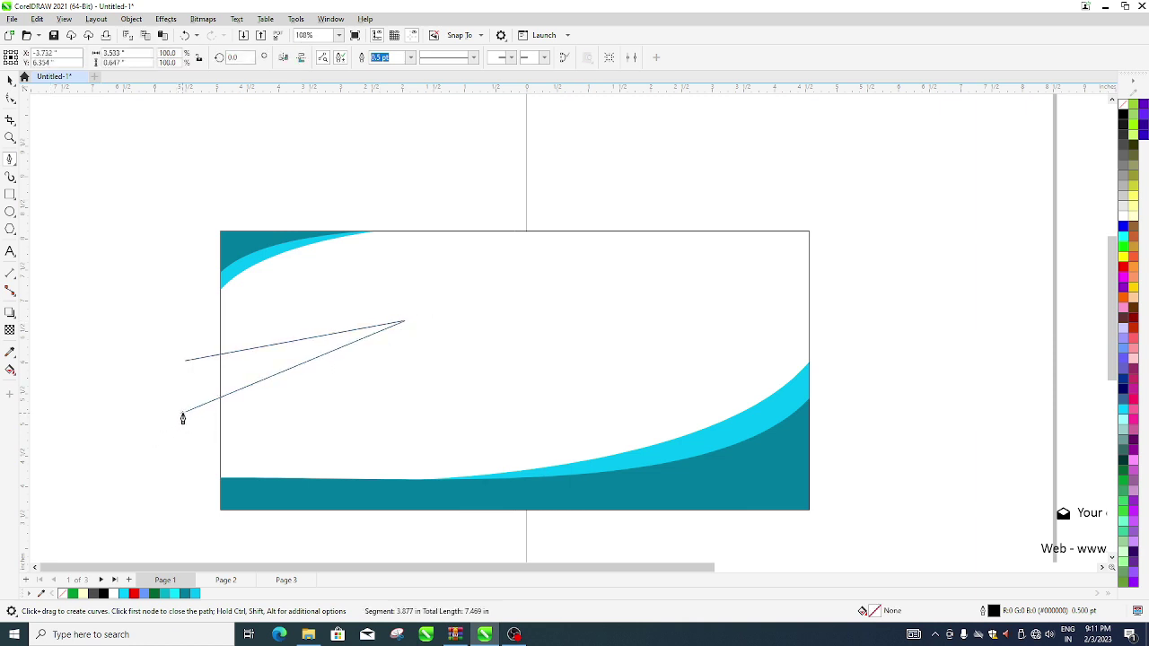
{"action": "left_click", "coordinate": [185, 363]}
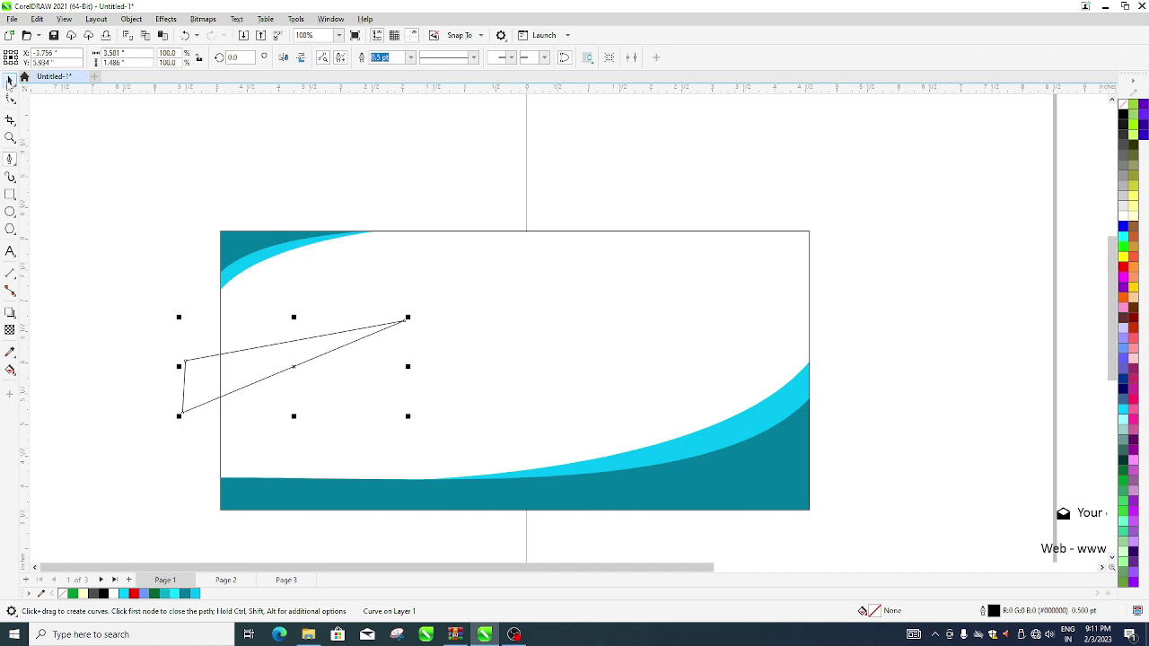
- Select the new triangle outline with the Pick tool
{"action": "left_click", "coordinate": [9, 81]}
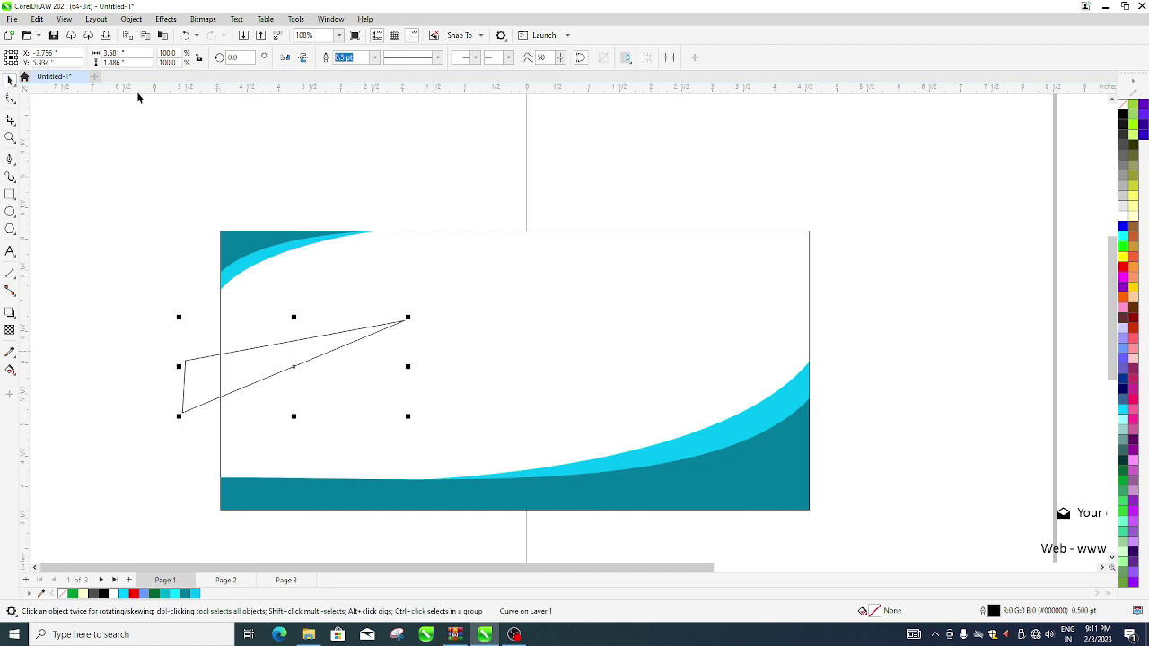
{"action": "left_click", "coordinate": [131, 19]}
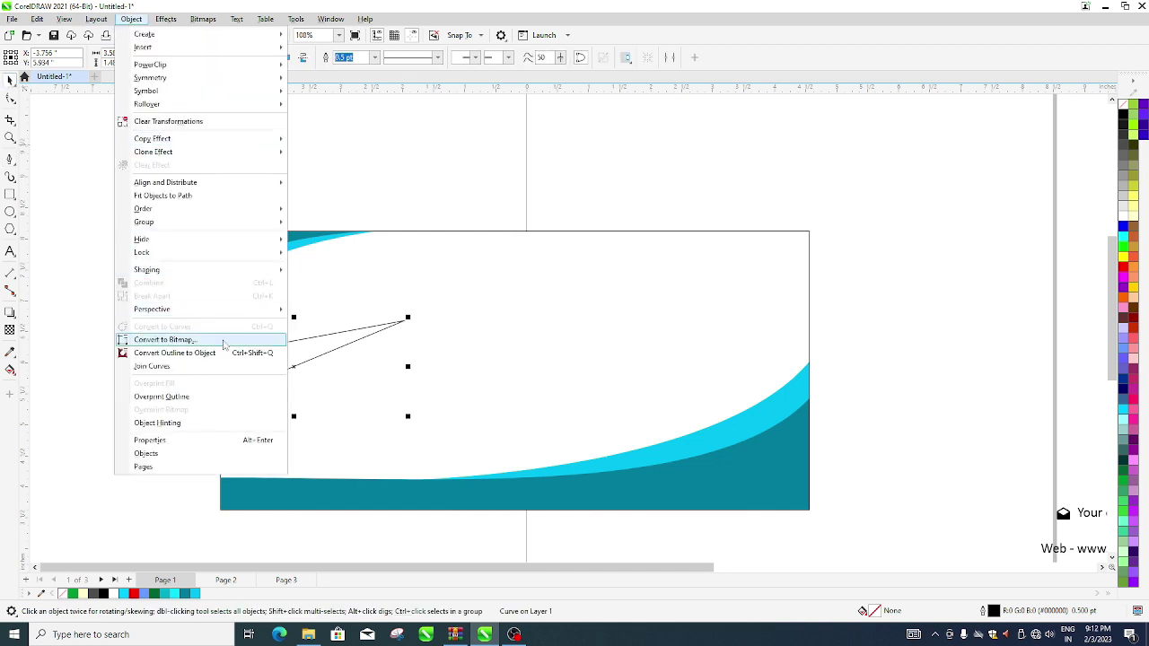
{"action": "left_click", "coordinate": [79, 244]}
{"action": "left_click", "coordinate": [248, 349]}
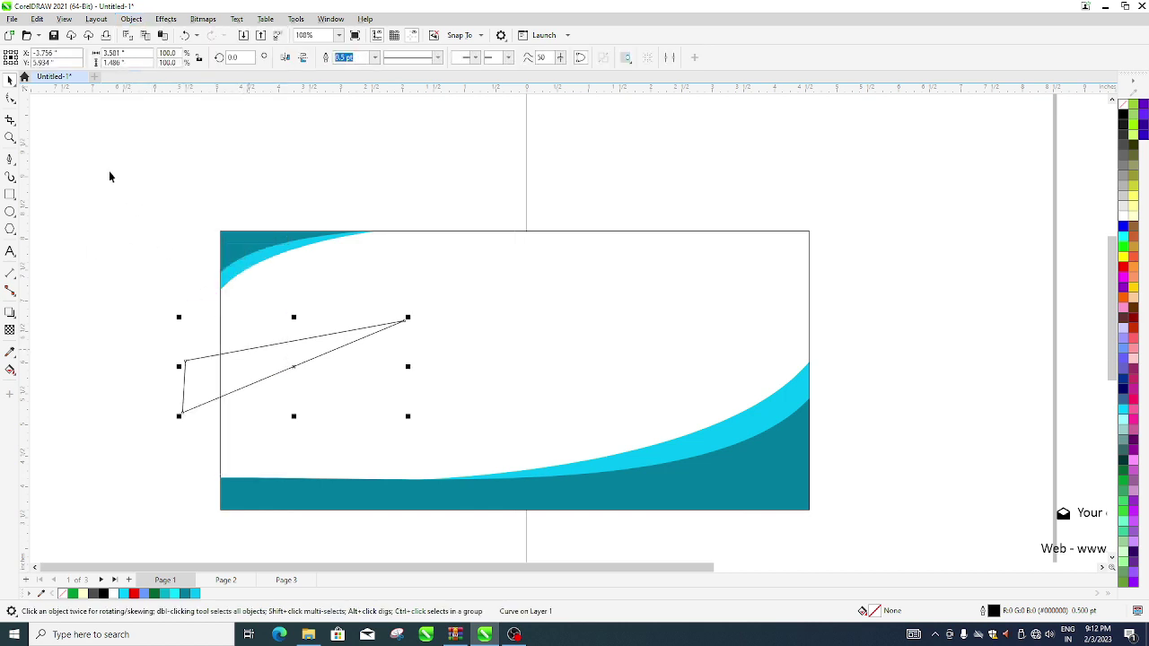
{"action": "left_click", "coordinate": [10, 97]}
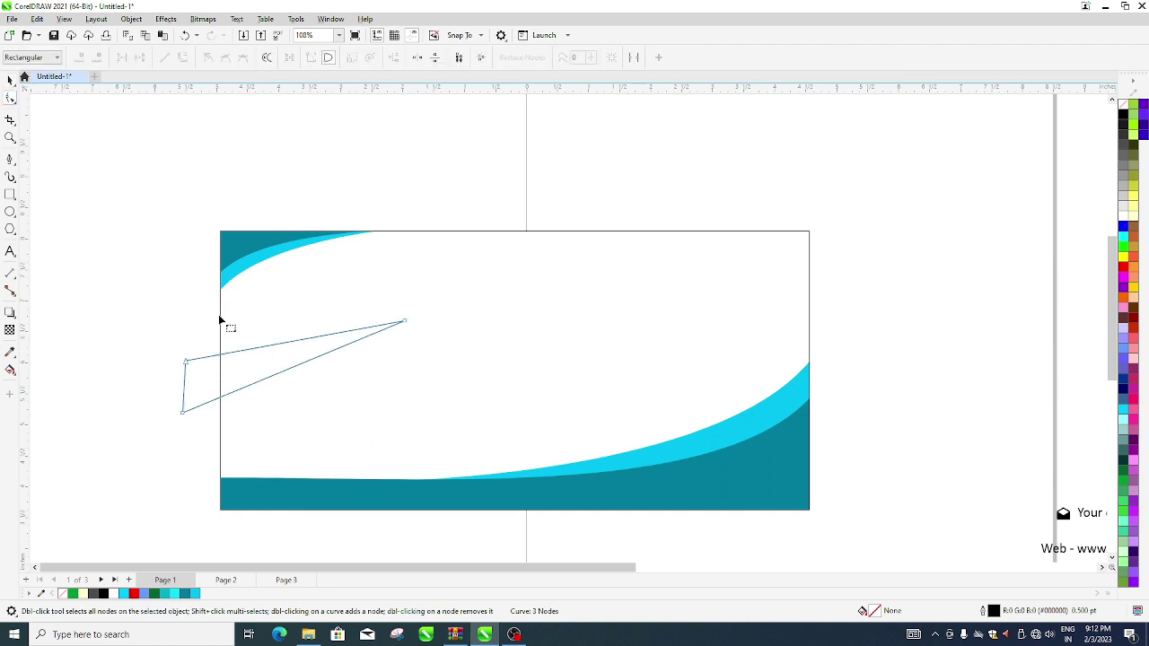
- Convert the triangle's top edge to a curve and bend it, raising it near the tip
{"action": "scroll", "coordinate": [191, 325], "scroll_direction": "up", "scroll_amount": 1}
{"action": "scroll", "coordinate": [176, 348], "scroll_direction": "up", "scroll_amount": 1}
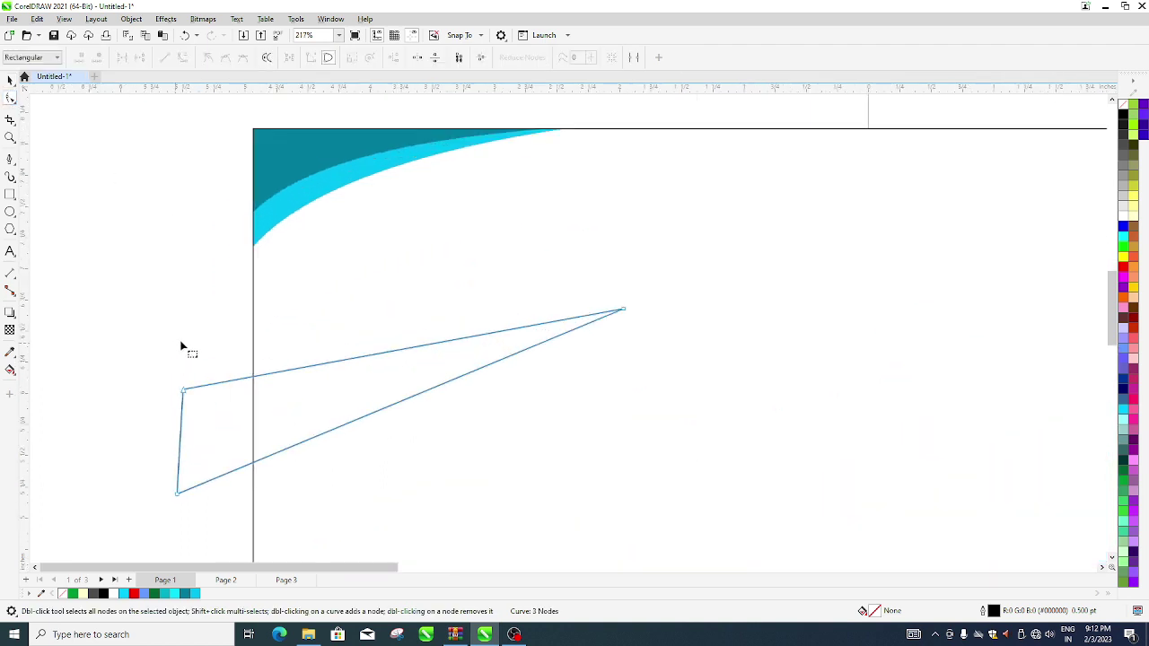
{"action": "left_click", "coordinate": [403, 350]}
{"action": "left_click", "coordinate": [183, 59]}
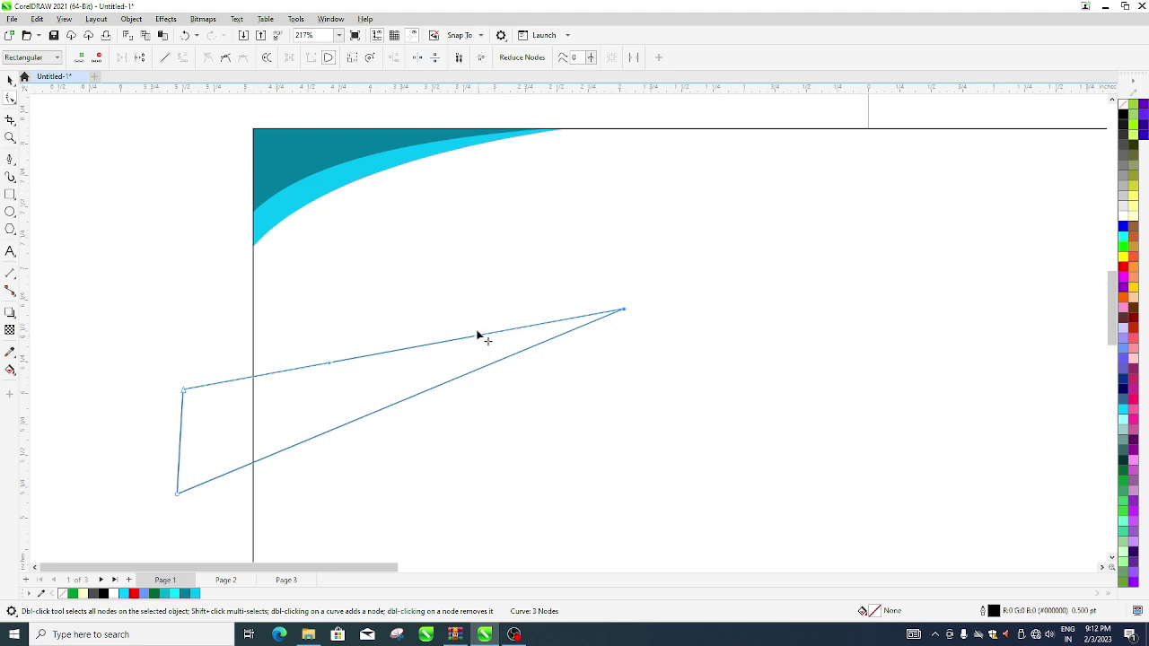
{"action": "mouse_move", "coordinate": [477, 335]}
{"action": "left_mouse_down"}
{"action": "mouse_move", "coordinate": [313, 368]}
{"action": "mouse_move", "coordinate": [329, 413]}
{"action": "left_mouse_up"}
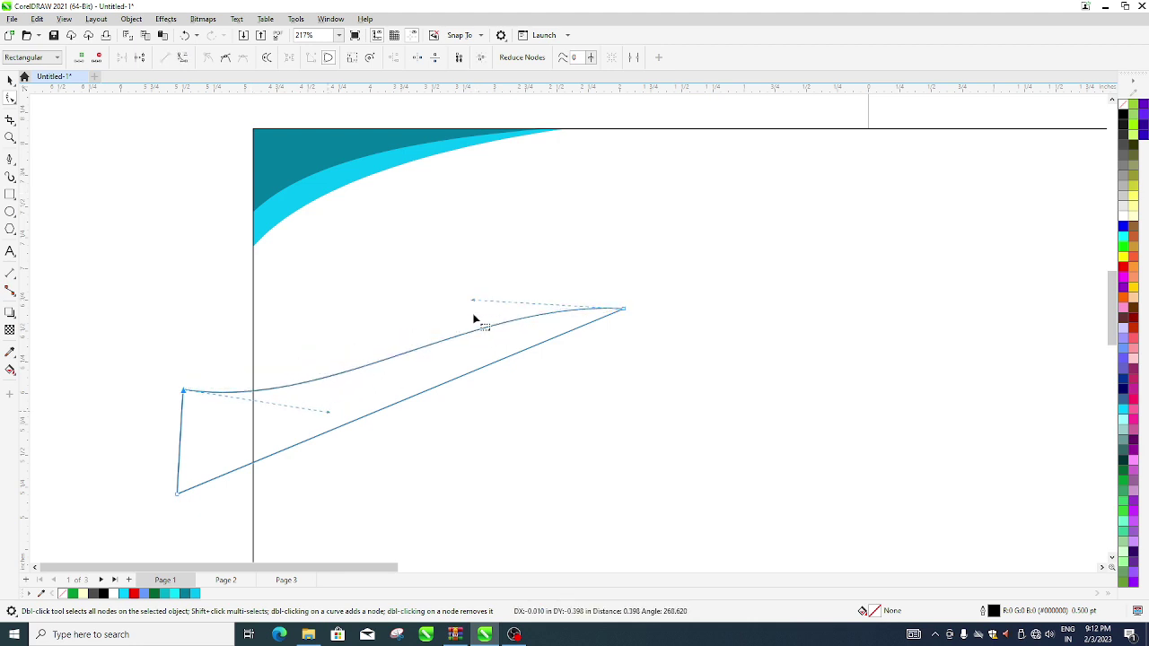
{"action": "left_click_drag", "start_coordinate": [475, 304], "coordinate": [482, 277]}
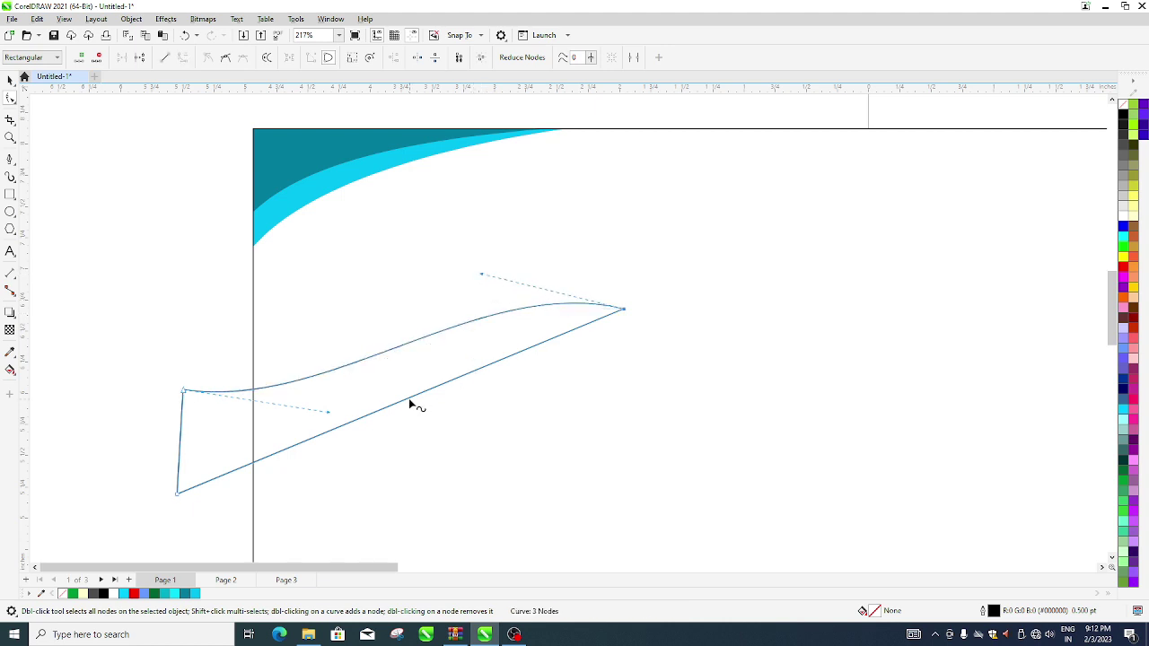
- Convert the bottom edge to a curve, deepen its sag, and refine both curves into a swoosh
{"action": "left_click", "coordinate": [409, 400]}
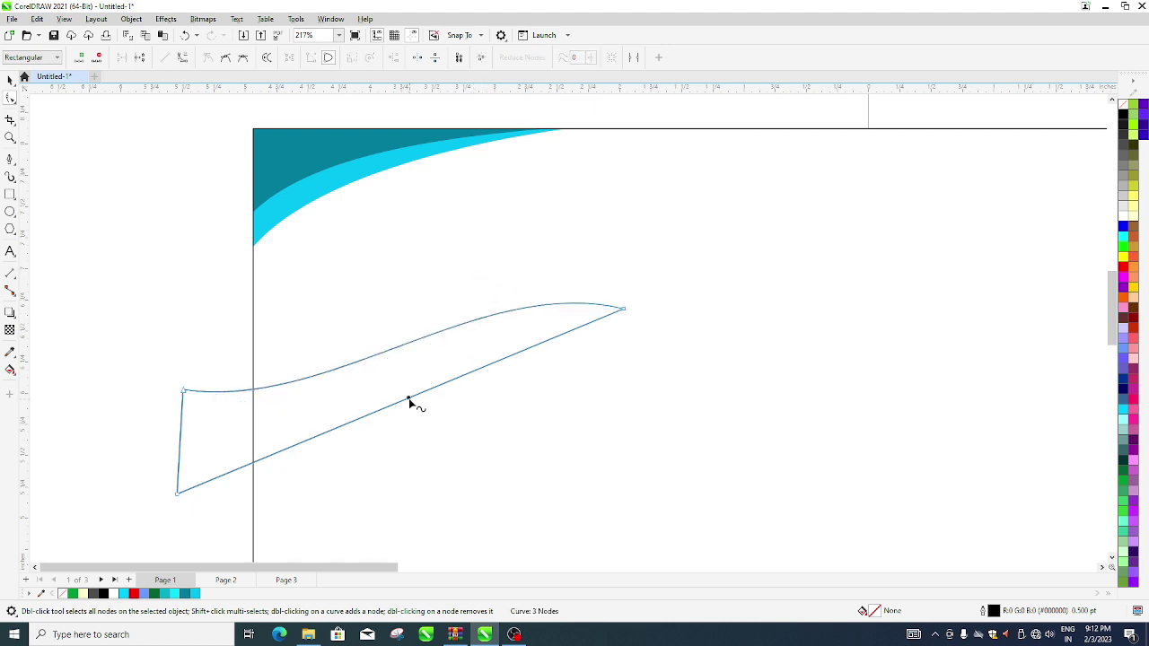
{"action": "left_click", "coordinate": [183, 58]}
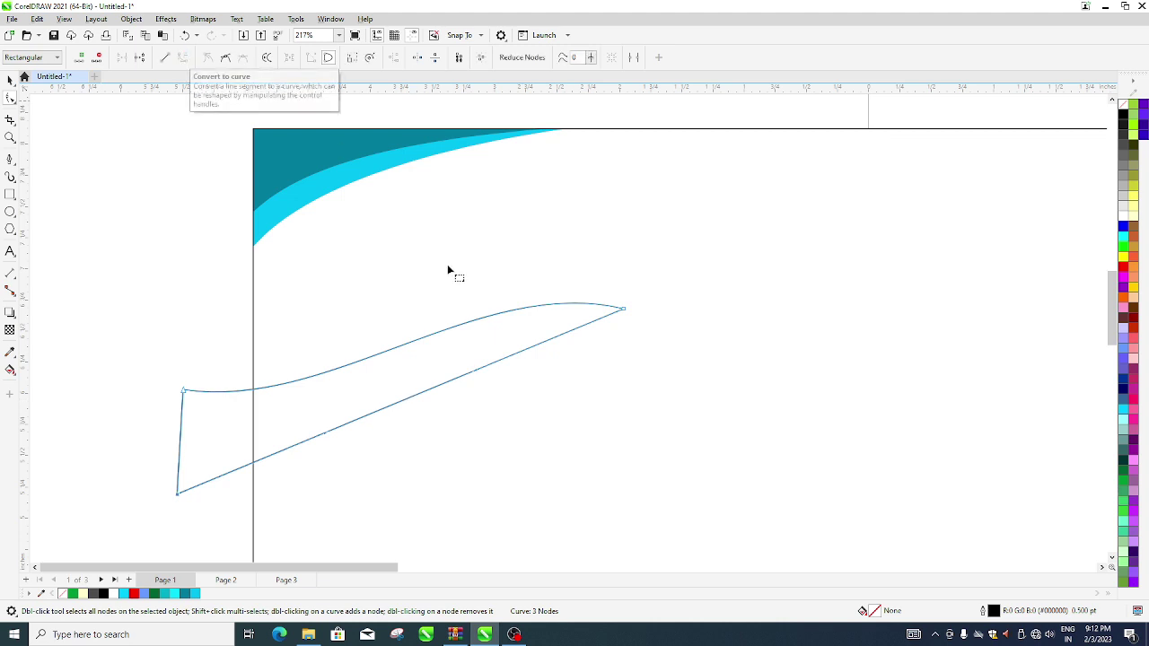
{"action": "left_click_drag", "start_coordinate": [477, 369], "coordinate": [464, 334]}
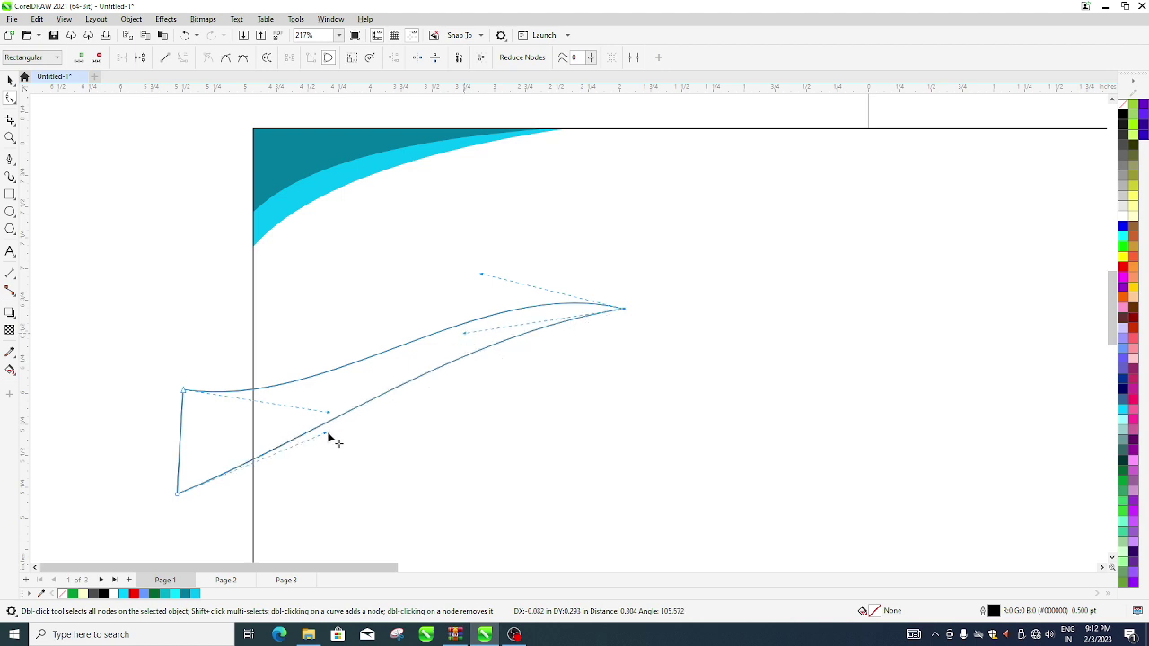
{"action": "mouse_move", "coordinate": [324, 437]}
{"action": "left_mouse_down"}
{"action": "mouse_move", "coordinate": [316, 469]}
{"action": "mouse_move", "coordinate": [338, 482]}
{"action": "left_mouse_up"}
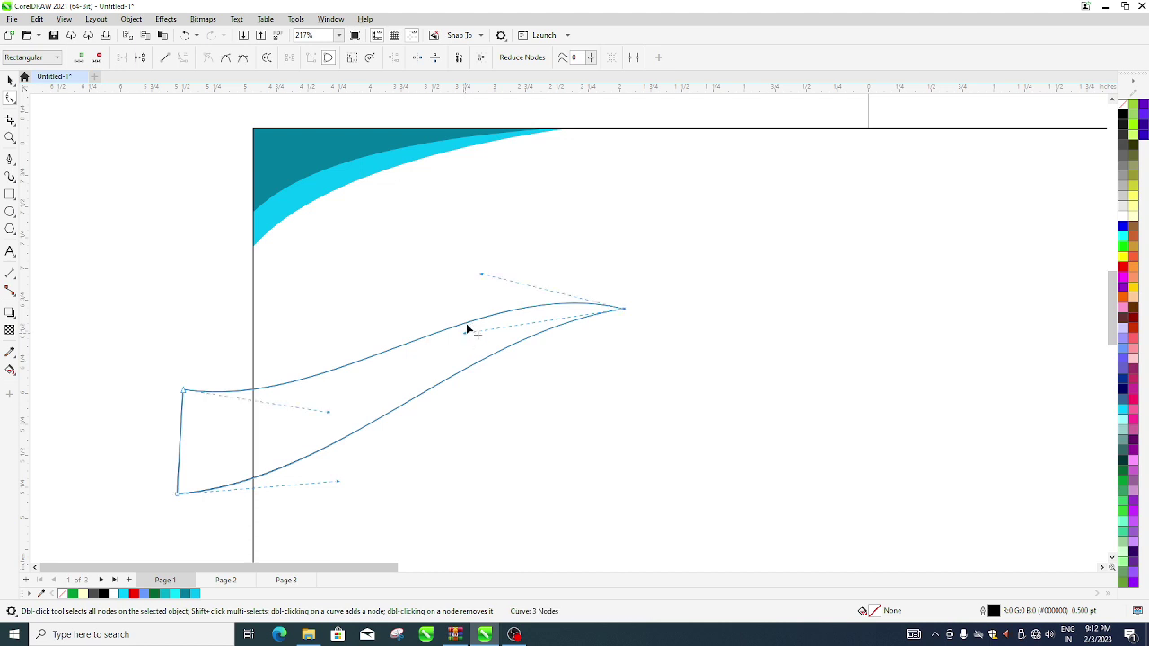
{"action": "left_click_drag", "start_coordinate": [464, 332], "coordinate": [469, 301]}
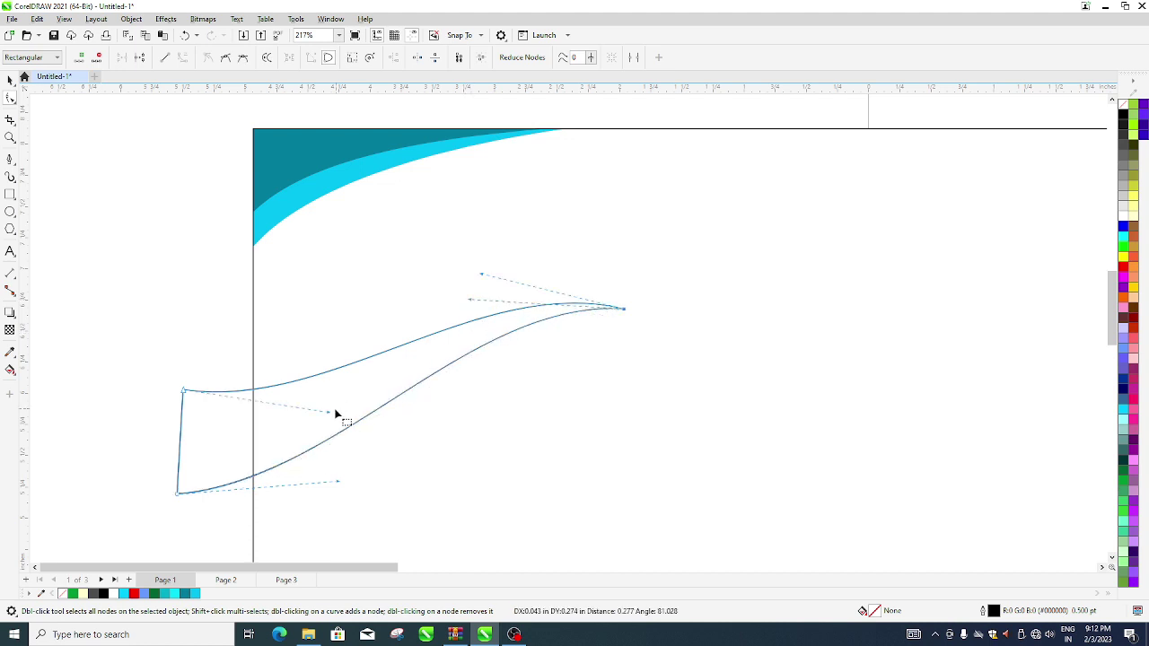
{"action": "left_click_drag", "start_coordinate": [331, 416], "coordinate": [335, 433]}
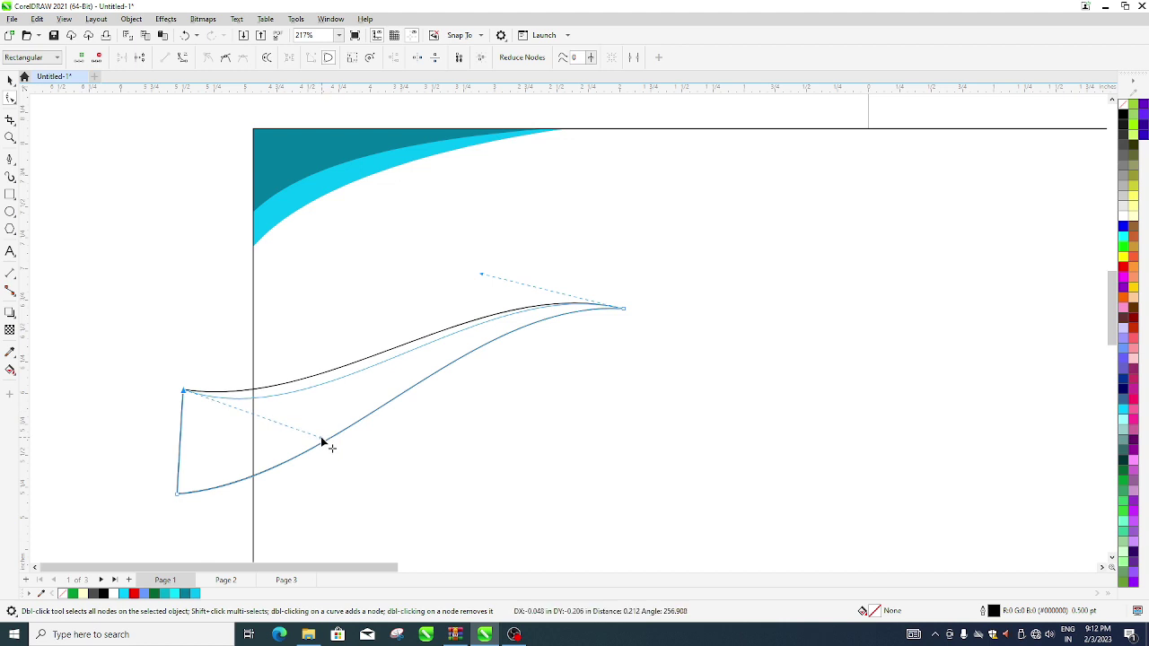
{"action": "scroll", "coordinate": [338, 406], "scroll_direction": "down", "scroll_amount": 1}
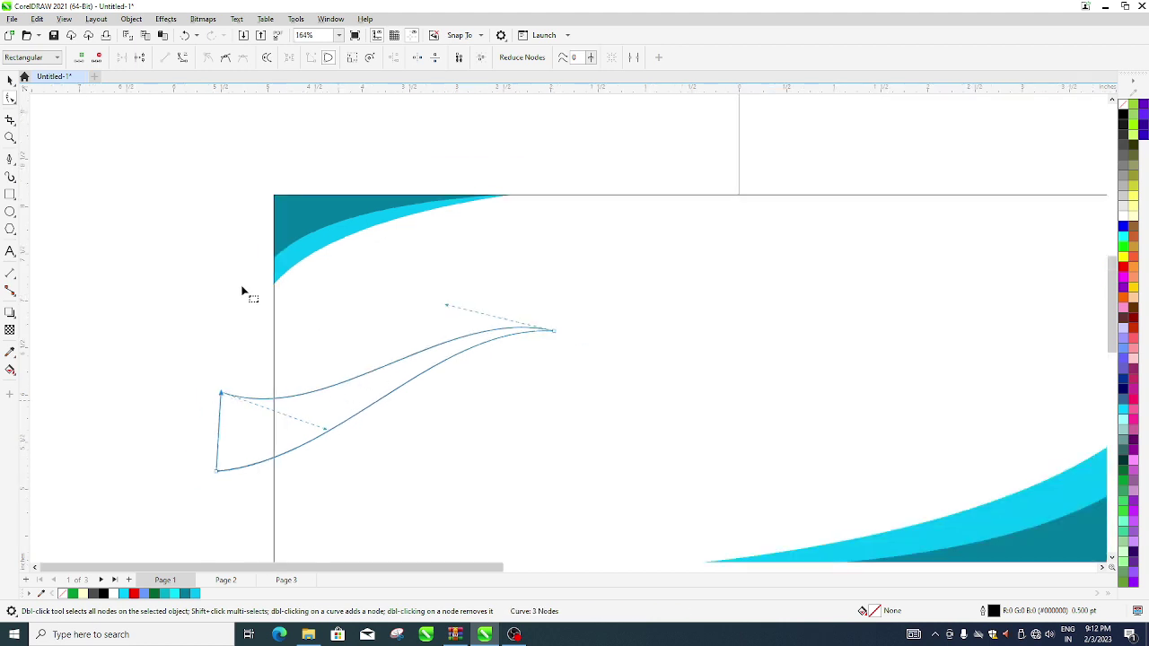
{"action": "left_click", "coordinate": [10, 80]}
{"action": "scroll", "coordinate": [425, 361], "scroll_direction": "down", "scroll_amount": 1}
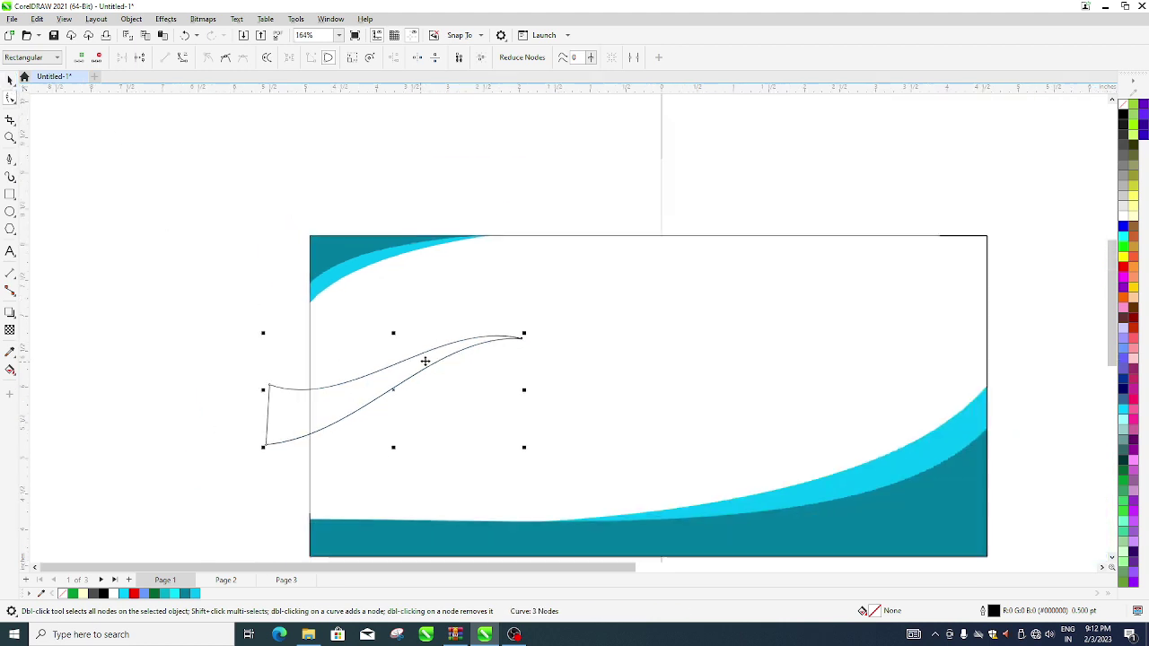
- Rotate a duplicate of the swoosh slightly downward around a pivot on its lower curve
{"action": "left_click", "coordinate": [410, 367]}
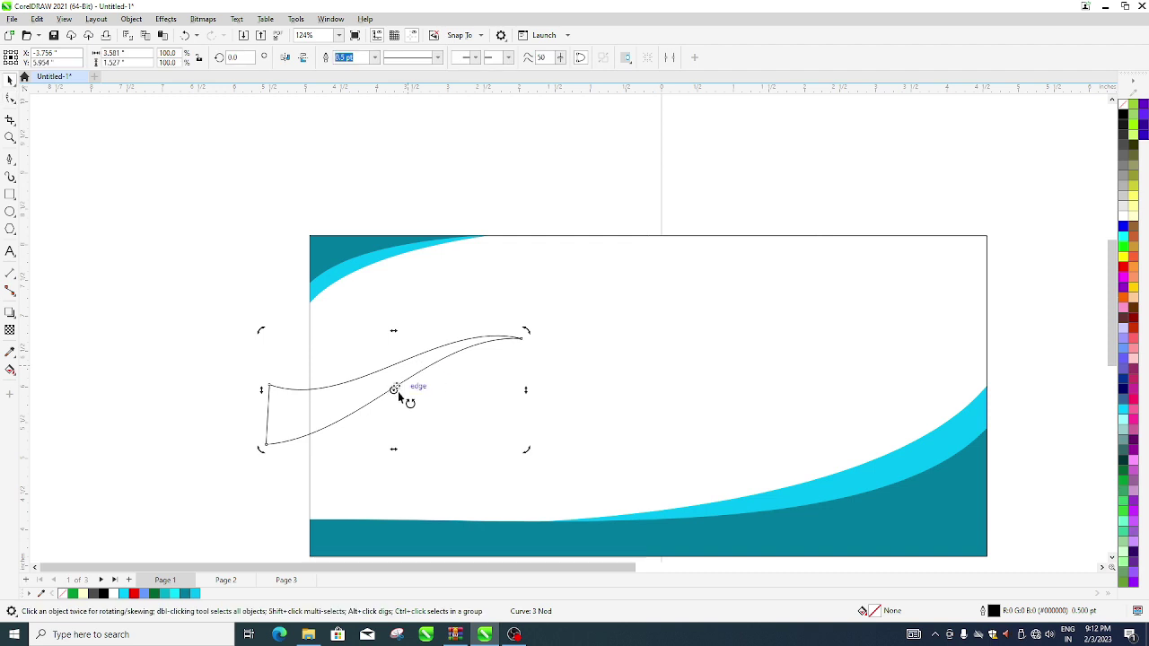
{"action": "left_click_drag", "start_coordinate": [393, 390], "coordinate": [320, 433]}
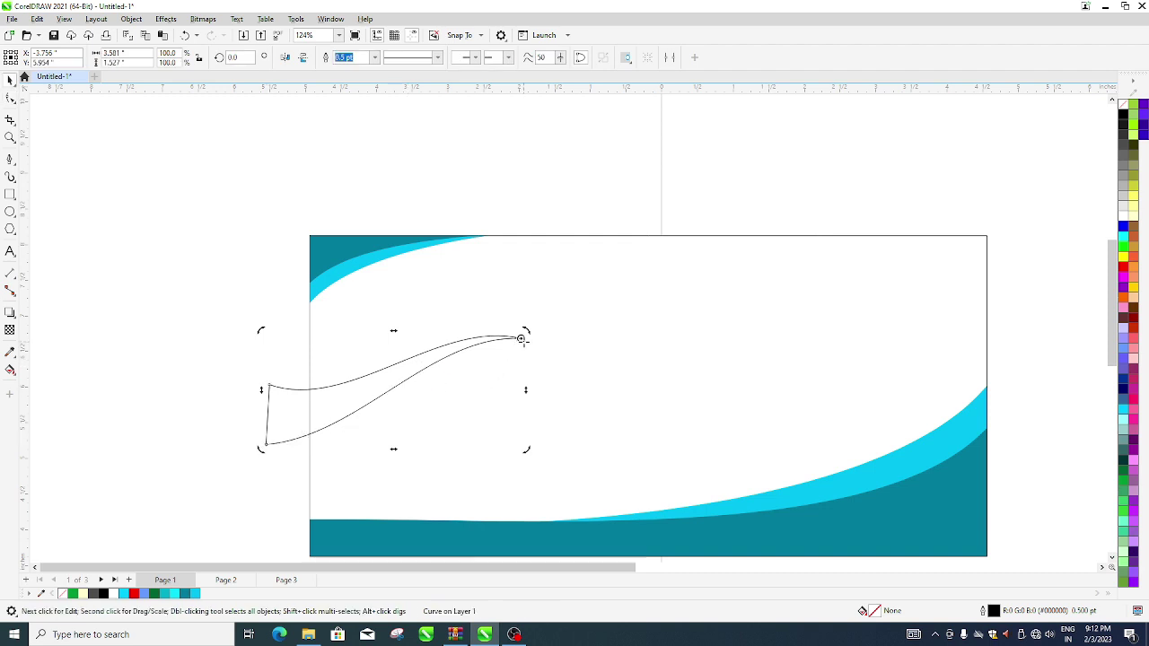
{"action": "scroll", "coordinate": [521, 338], "scroll_direction": "up", "scroll_amount": 3}
{"action": "scroll", "coordinate": [522, 338], "scroll_direction": "down", "scroll_amount": 2}
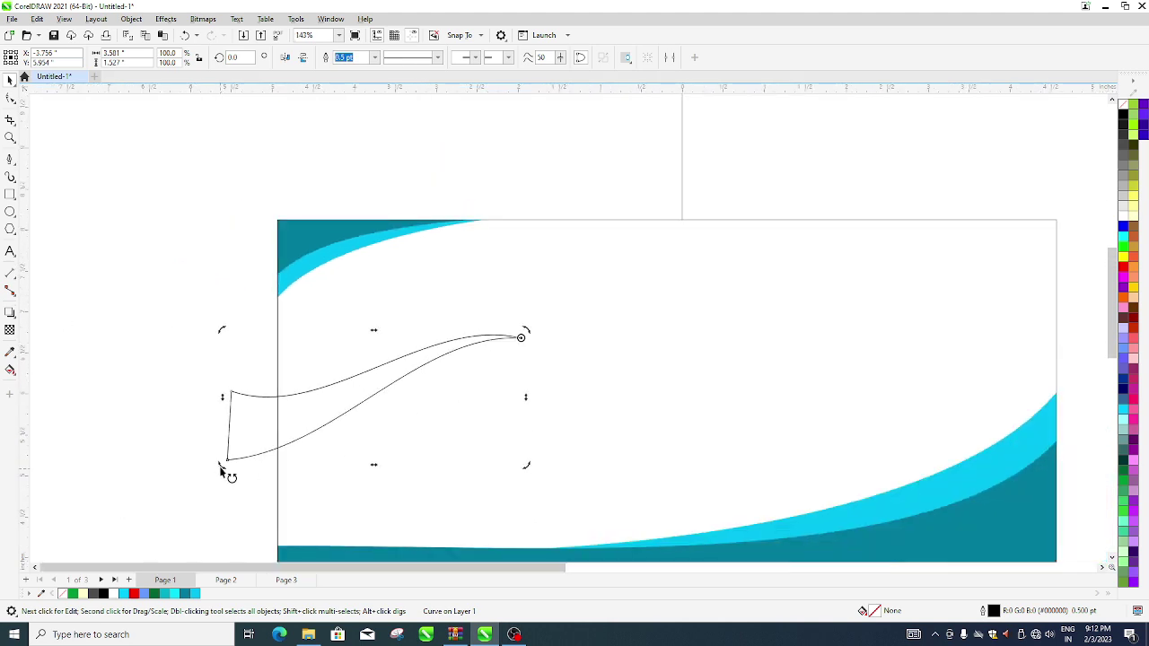
{"action": "left_click_drag", "start_coordinate": [221, 467], "coordinate": [227, 501]}
{"action": "left_click", "coordinate": [359, 452]}
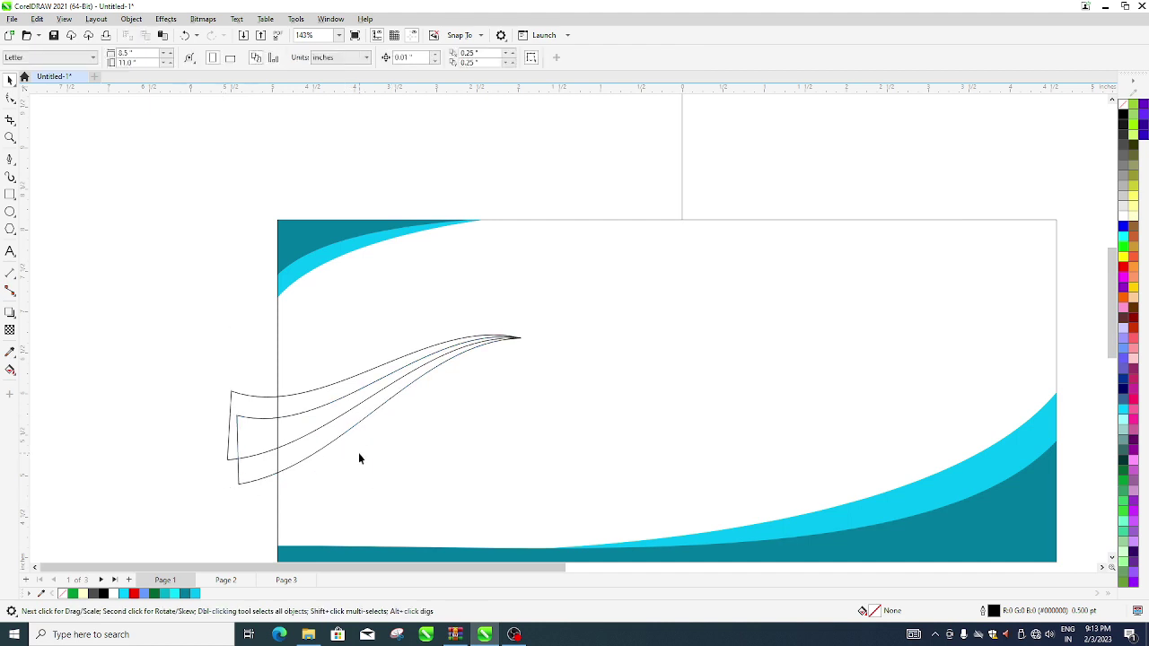
{"action": "scroll", "coordinate": [359, 453], "scroll_direction": "down", "scroll_amount": 1}
{"action": "scroll", "coordinate": [610, 545], "scroll_direction": "up", "scroll_amount": 1}
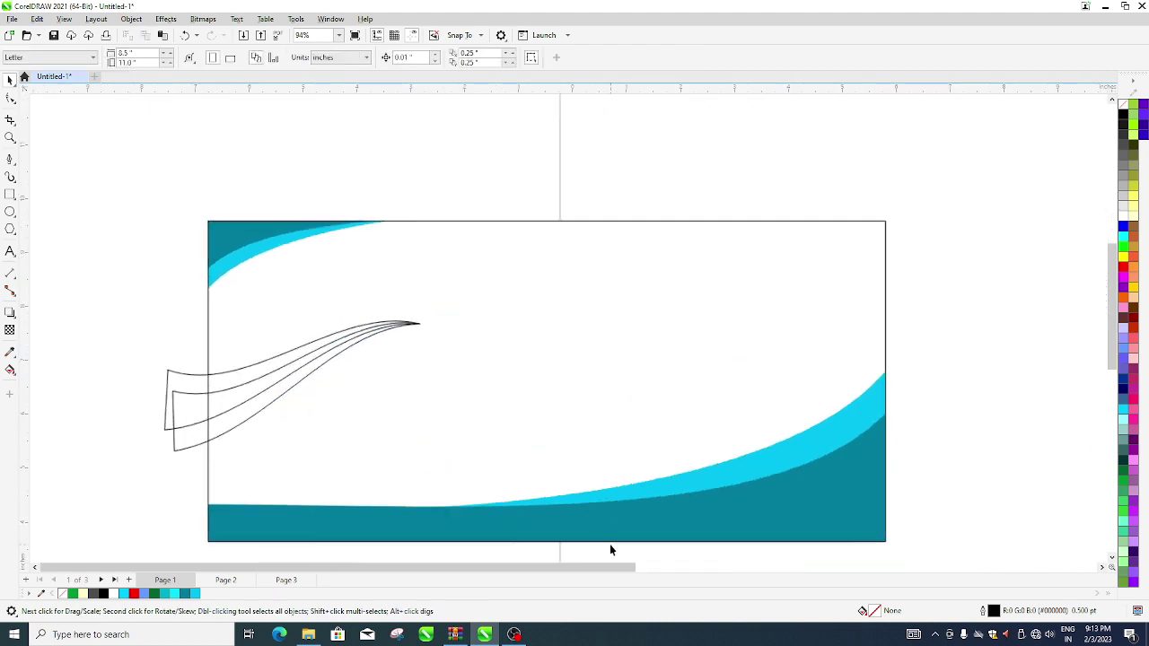
- Choose the Color Eyedropper to sample the bright cyan from the lower wave
{"action": "left_click", "coordinate": [17, 361]}
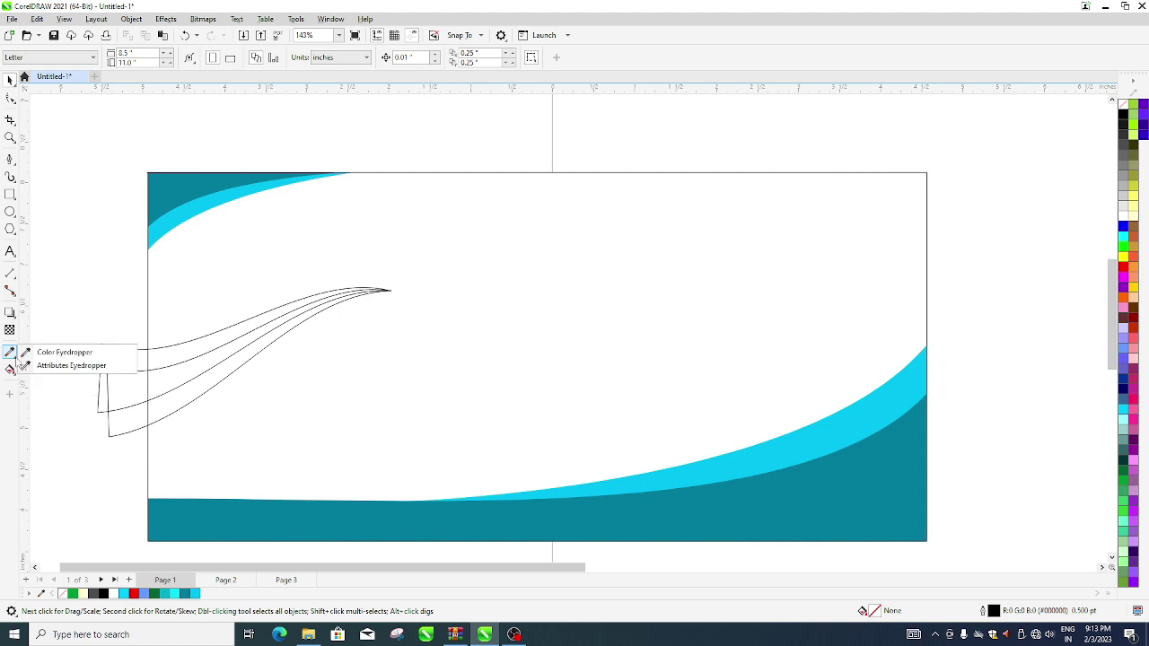
{"action": "left_click", "coordinate": [12, 356]}
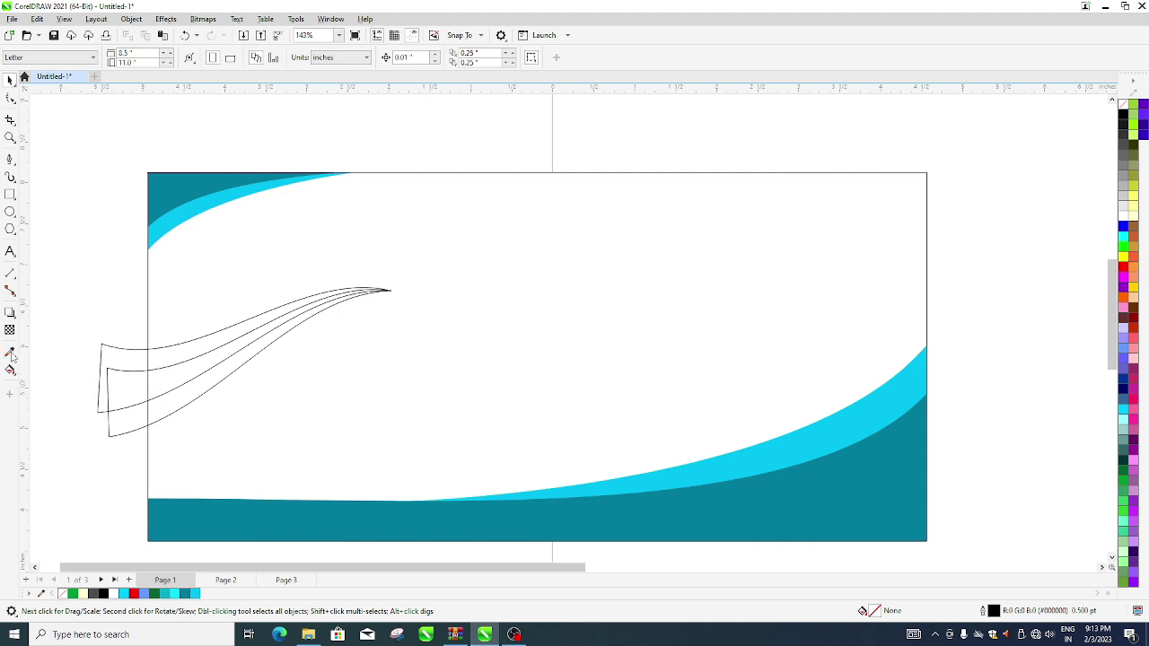
{"action": "left_click", "coordinate": [12, 354]}
- Eyedrop the wave colours, filling the lower swoosh bright cyan and the upper swoosh teal
{"action": "left_click", "coordinate": [817, 433]}
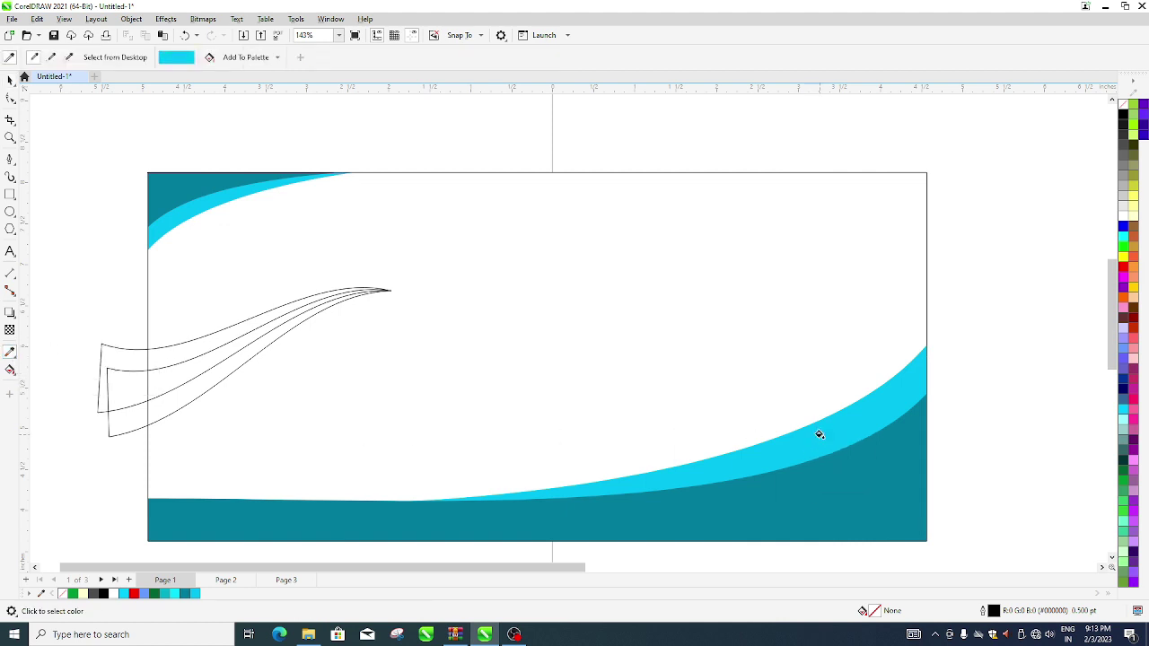
{"action": "left_click", "coordinate": [191, 376]}
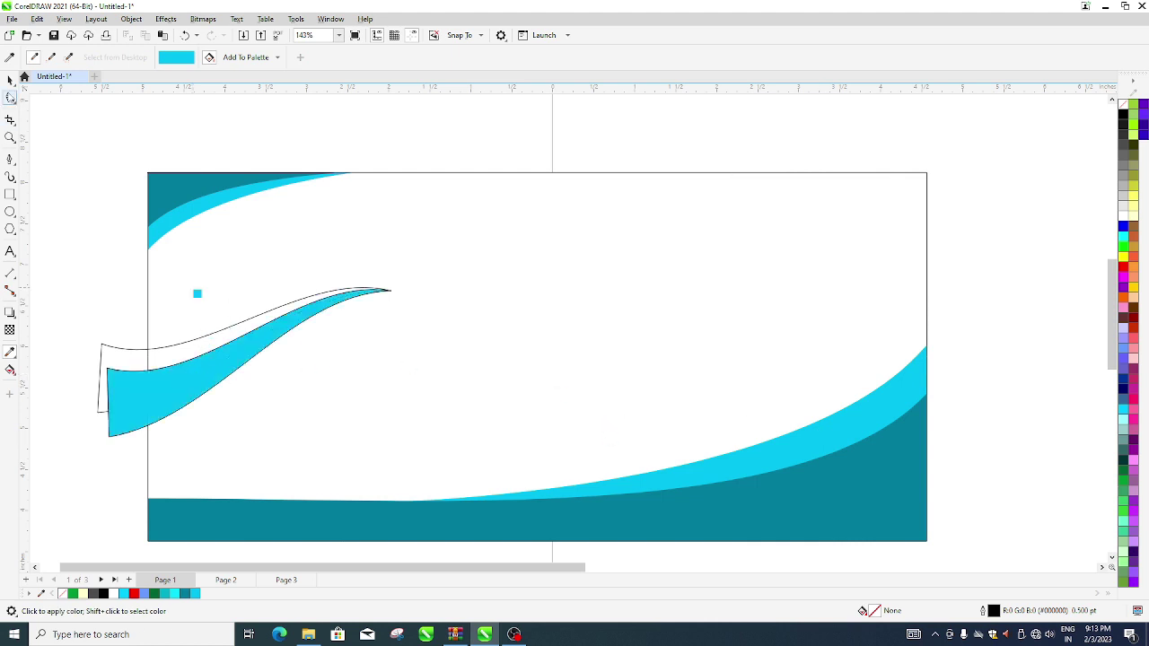
{"action": "left_click", "coordinate": [10, 80]}
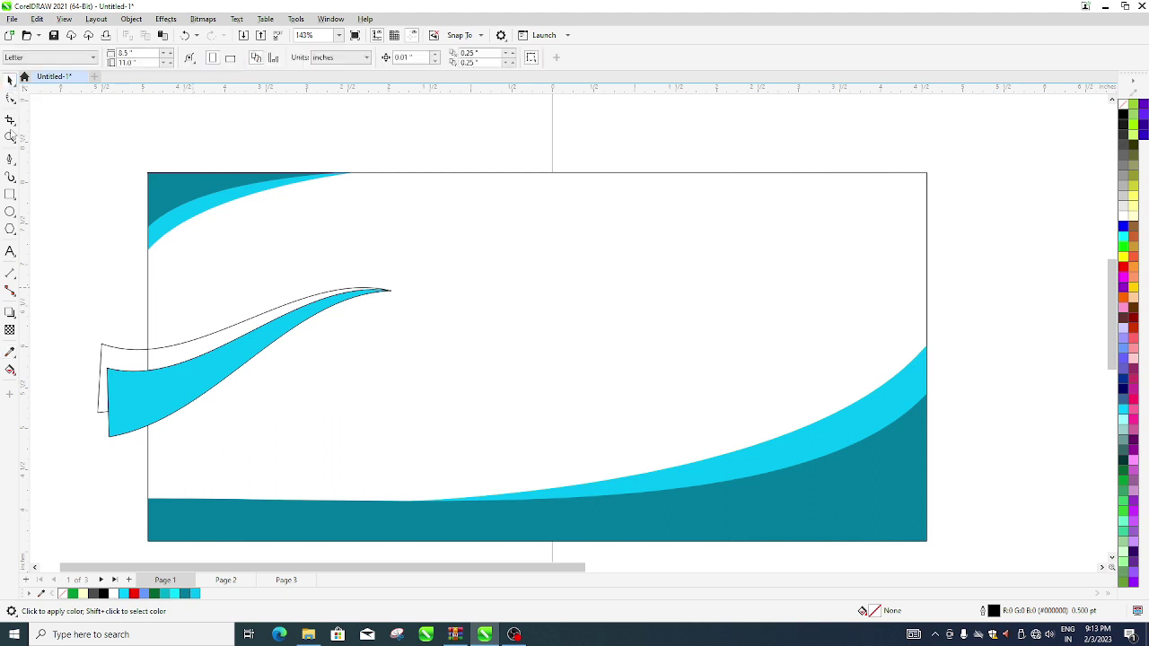
{"action": "left_click", "coordinate": [10, 352]}
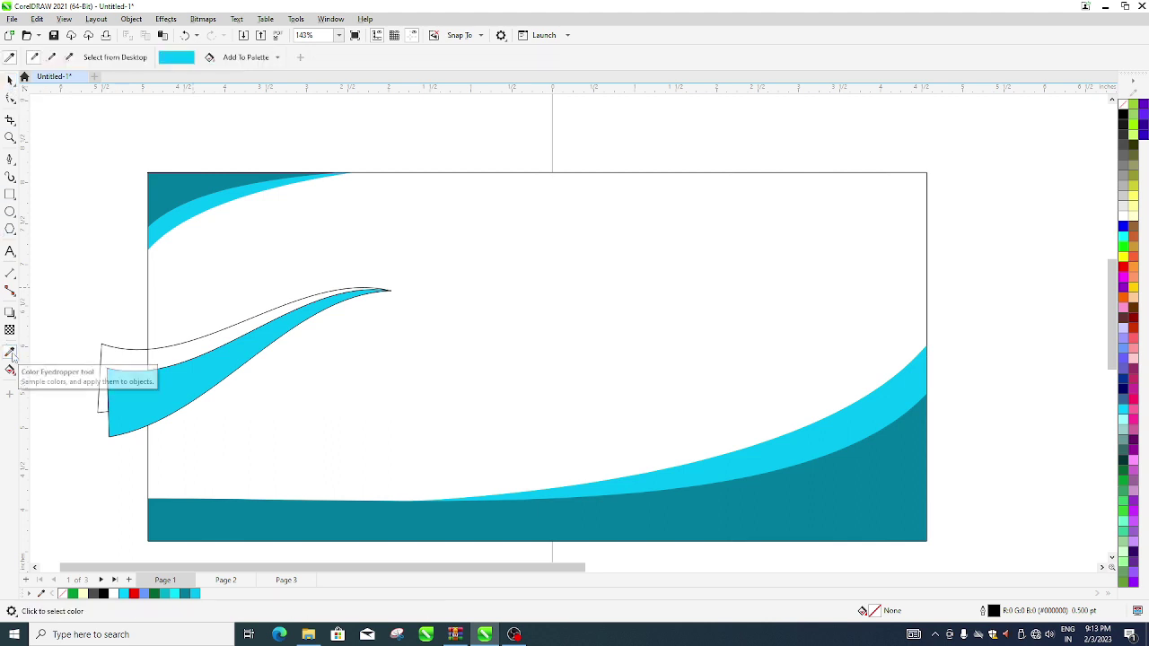
{"action": "left_click", "coordinate": [733, 512]}
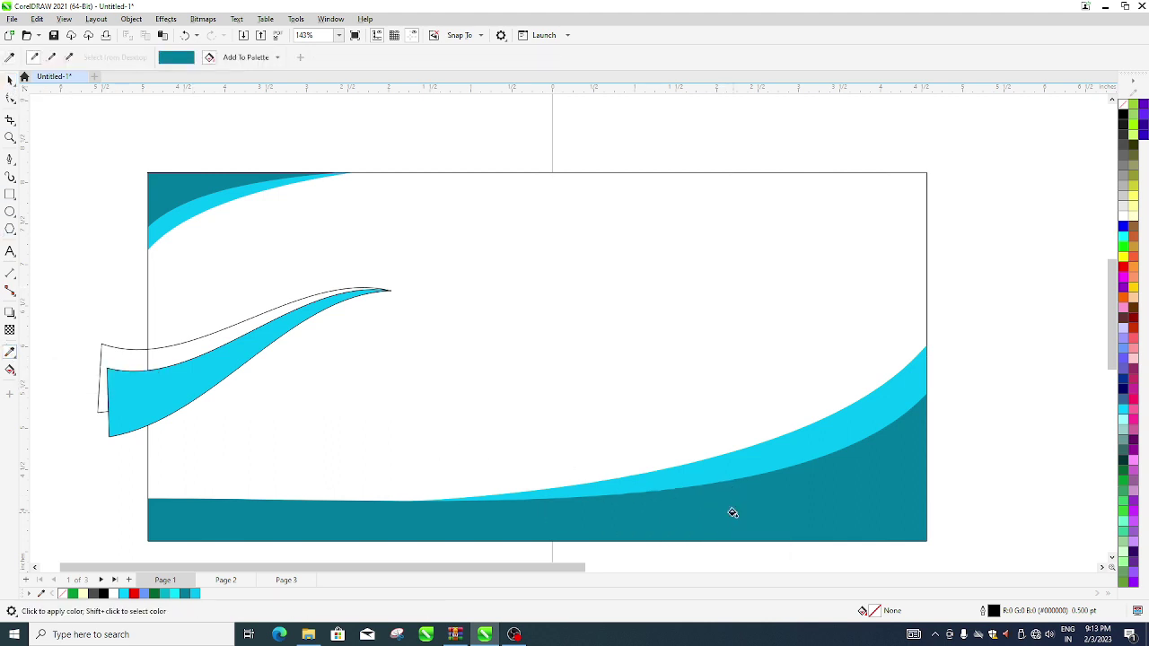
{"action": "left_click", "coordinate": [181, 346]}
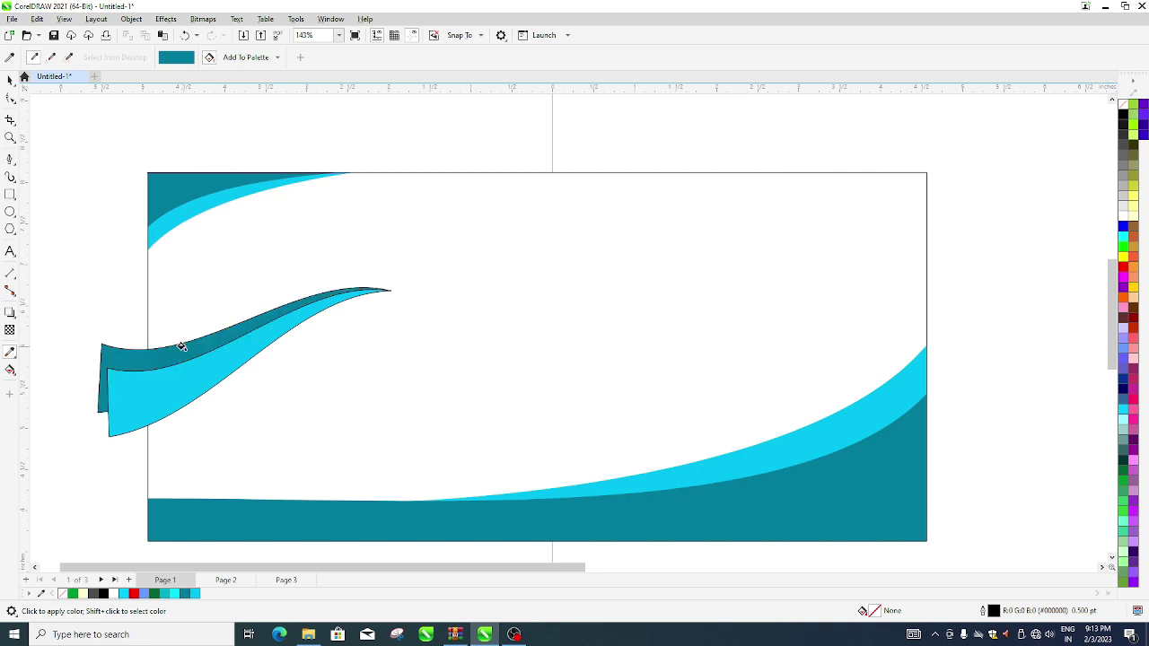
{"action": "key", "text": "space"}
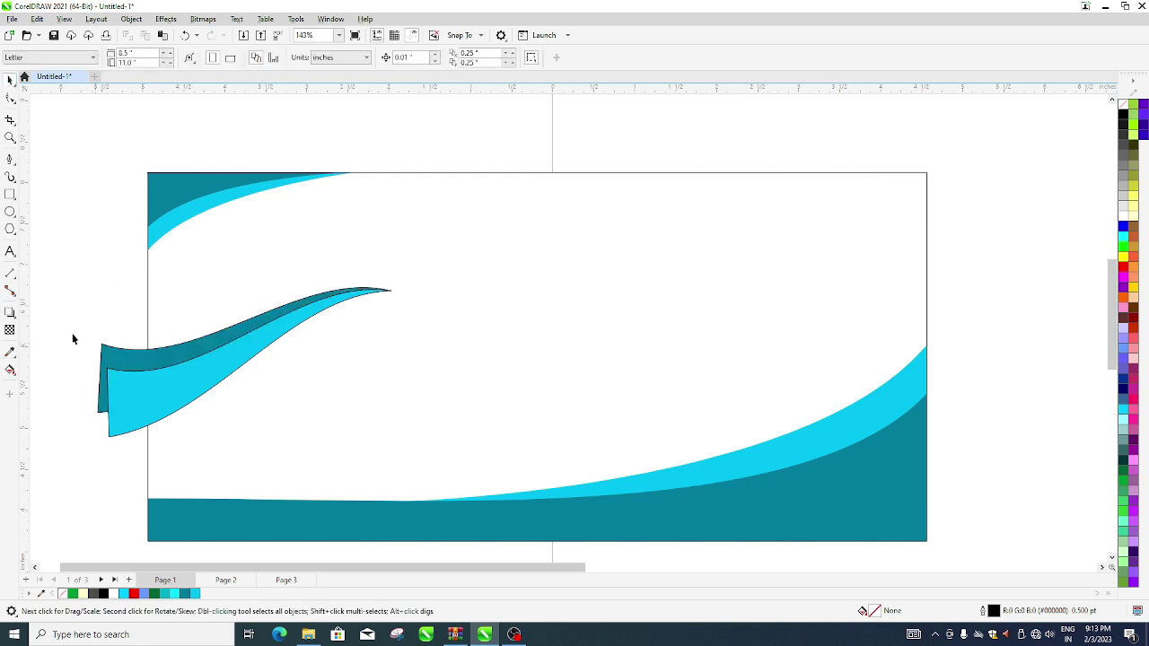
- Select both swooshes, remove their outlines, and PowerClip them inside the card
{"action": "left_click", "coordinate": [73, 259]}
{"action": "left_click_drag", "start_coordinate": [204, 415], "coordinate": [459, 460]}
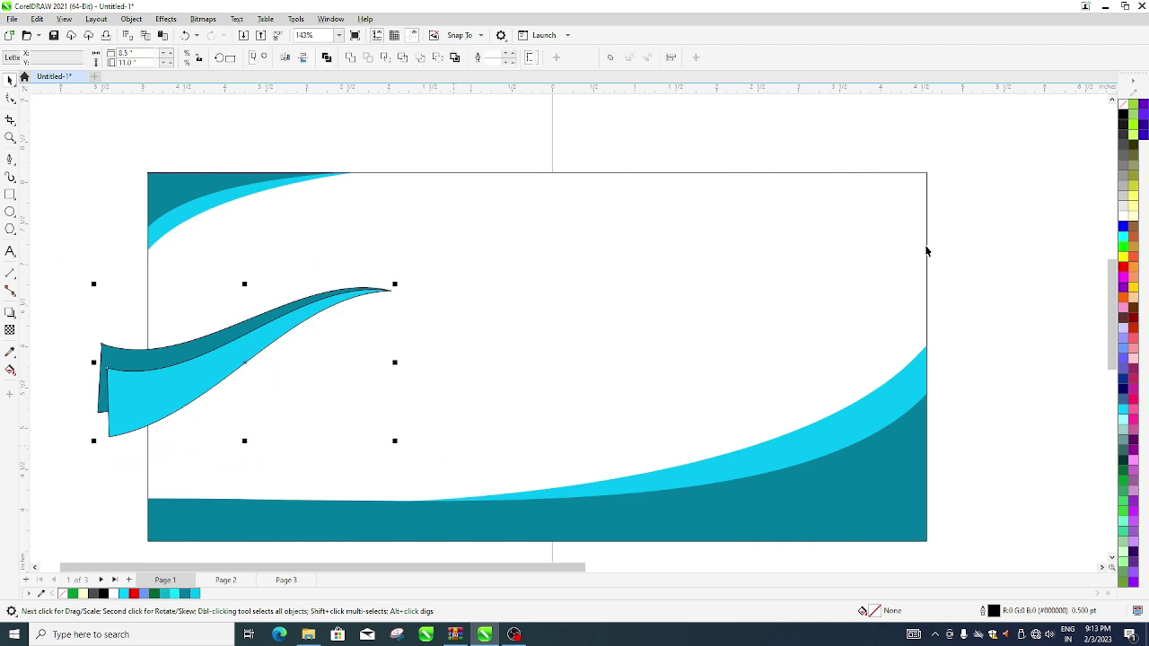
{"action": "right_click", "coordinate": [1123, 110]}
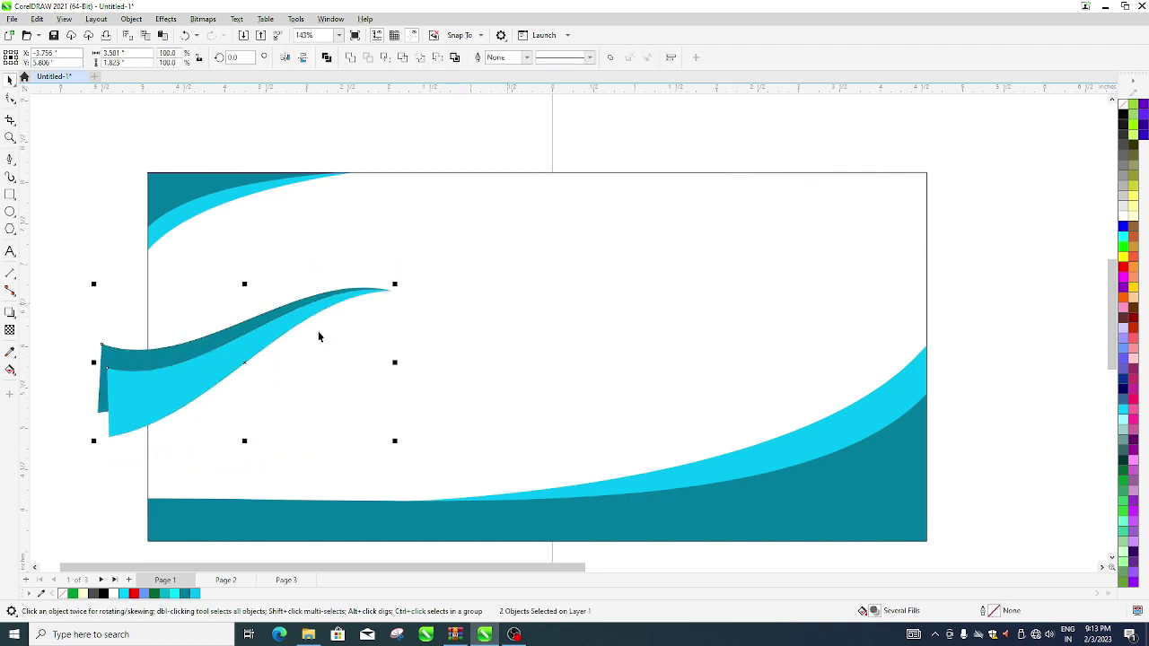
{"action": "right_click", "coordinate": [230, 353]}
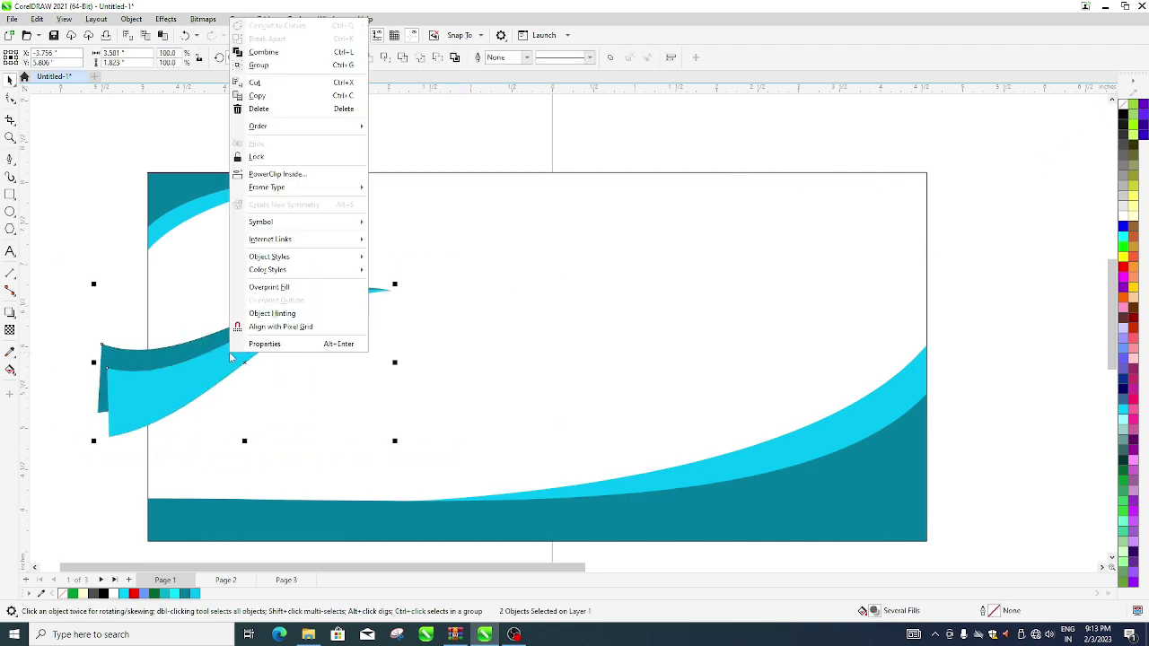
{"action": "left_click", "coordinate": [281, 171]}
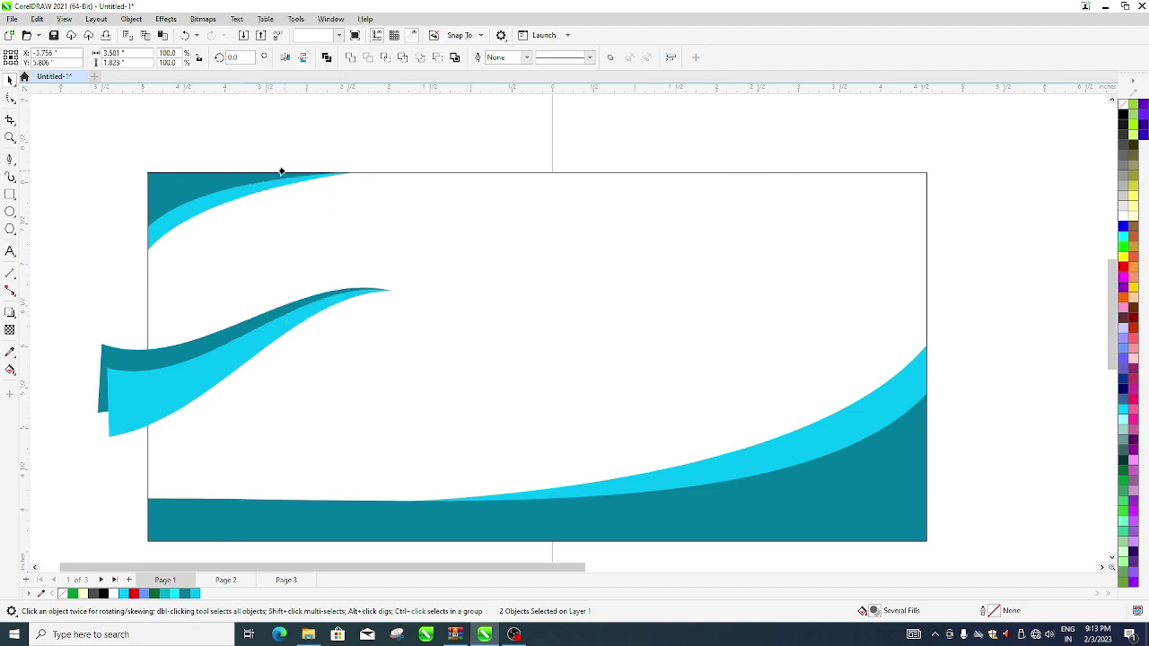
{"action": "left_click", "coordinate": [115, 296]}
- Move the AMAX logo onto the card's top-left corner
{"action": "scroll", "coordinate": [515, 279], "scroll_direction": "down", "scroll_amount": 1}
{"action": "scroll", "coordinate": [515, 279], "scroll_direction": "down", "scroll_amount": 1}
{"action": "scroll", "coordinate": [515, 279], "scroll_direction": "down", "scroll_amount": 2}
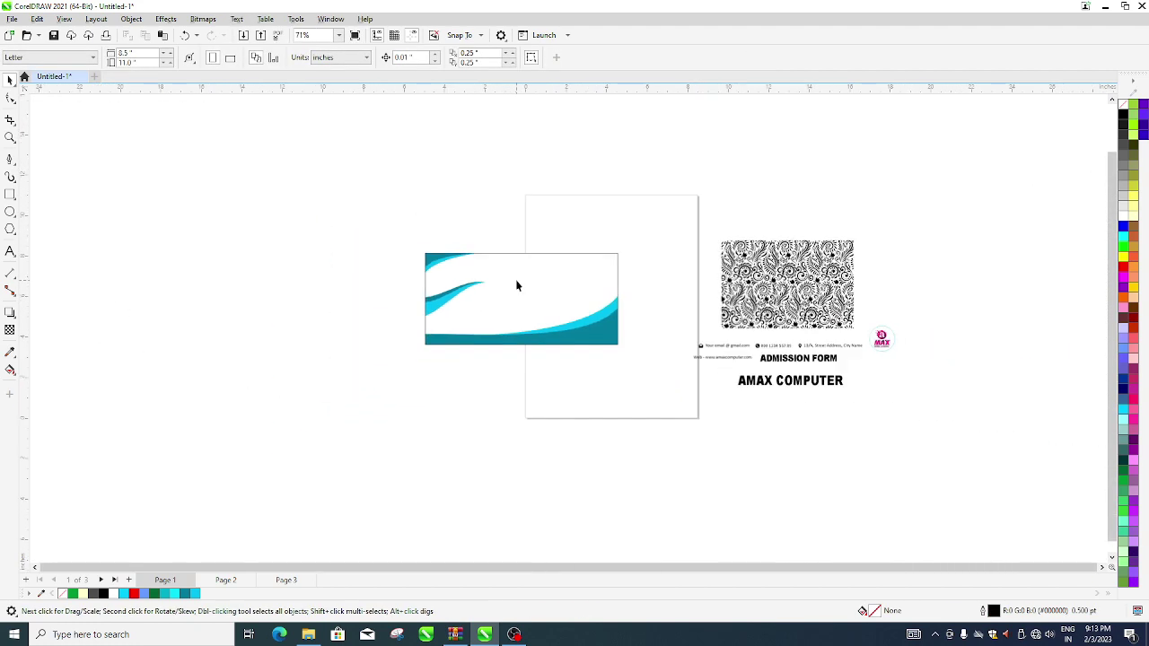
{"action": "scroll", "coordinate": [712, 185], "scroll_direction": "up", "scroll_amount": 1}
{"action": "scroll", "coordinate": [710, 195], "scroll_direction": "up", "scroll_amount": 1}
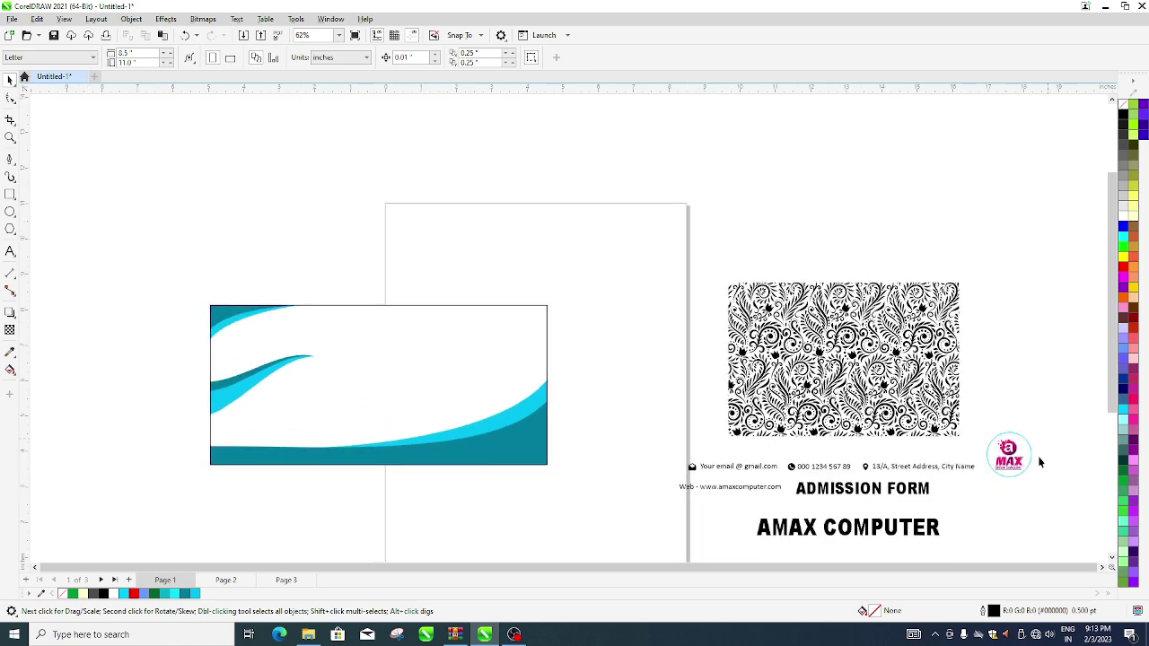
{"action": "left_click", "coordinate": [1012, 461]}
{"action": "left_click_drag", "start_coordinate": [1010, 459], "coordinate": [242, 331]}
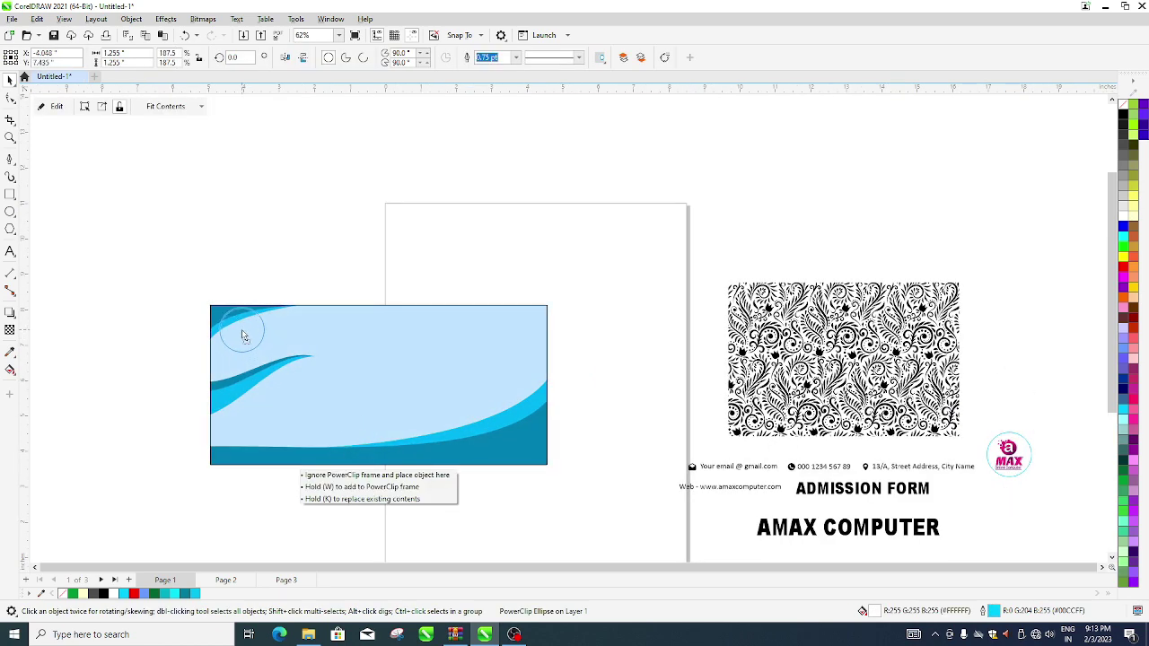
{"action": "left_click_drag", "start_coordinate": [241, 329], "coordinate": [242, 329]}
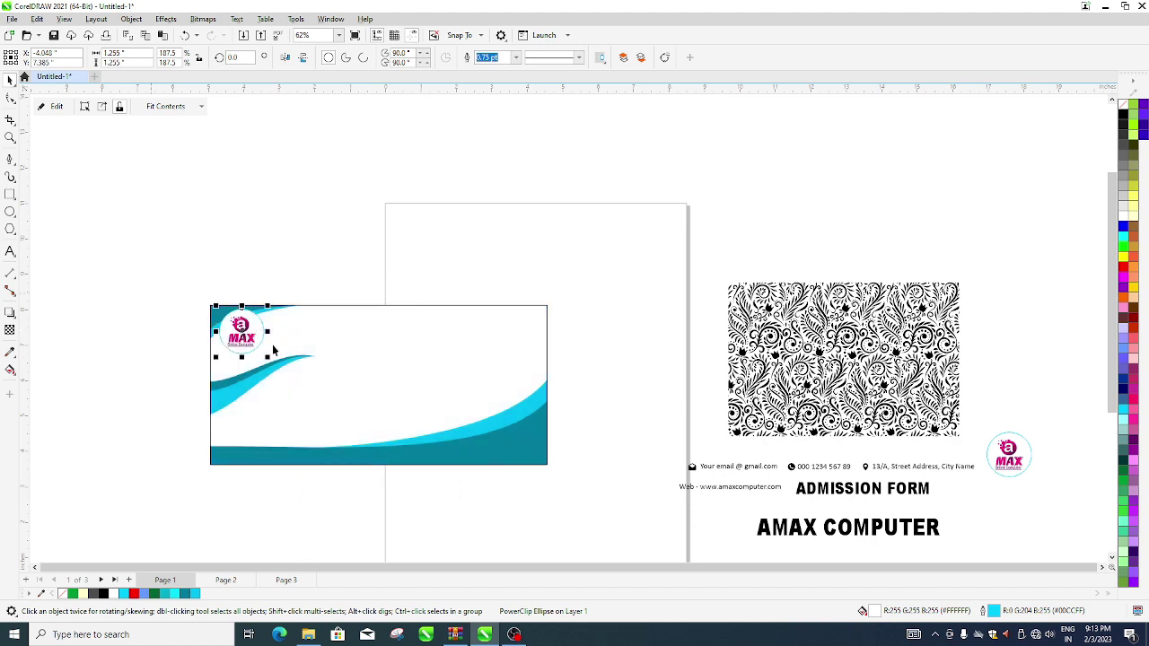
{"action": "left_click", "coordinate": [269, 359]}
{"action": "left_click", "coordinate": [166, 273]}
{"action": "scroll", "coordinate": [307, 357], "scroll_direction": "down", "scroll_amount": 1}
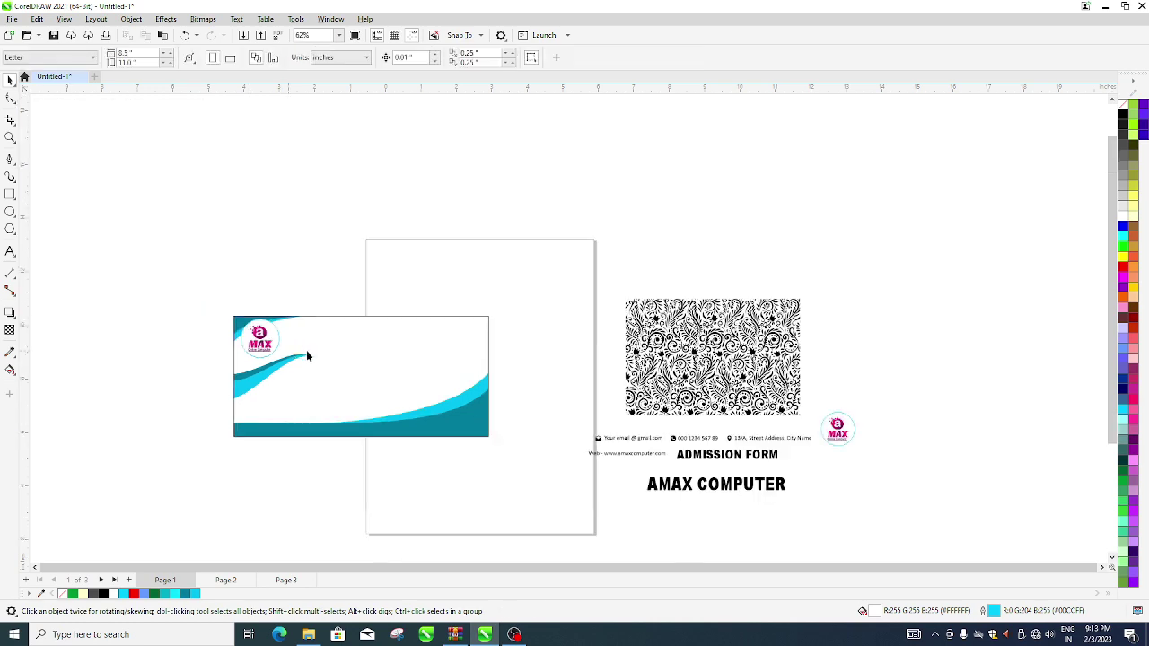
{"action": "scroll", "coordinate": [185, 431], "scroll_direction": "up", "scroll_amount": 1}
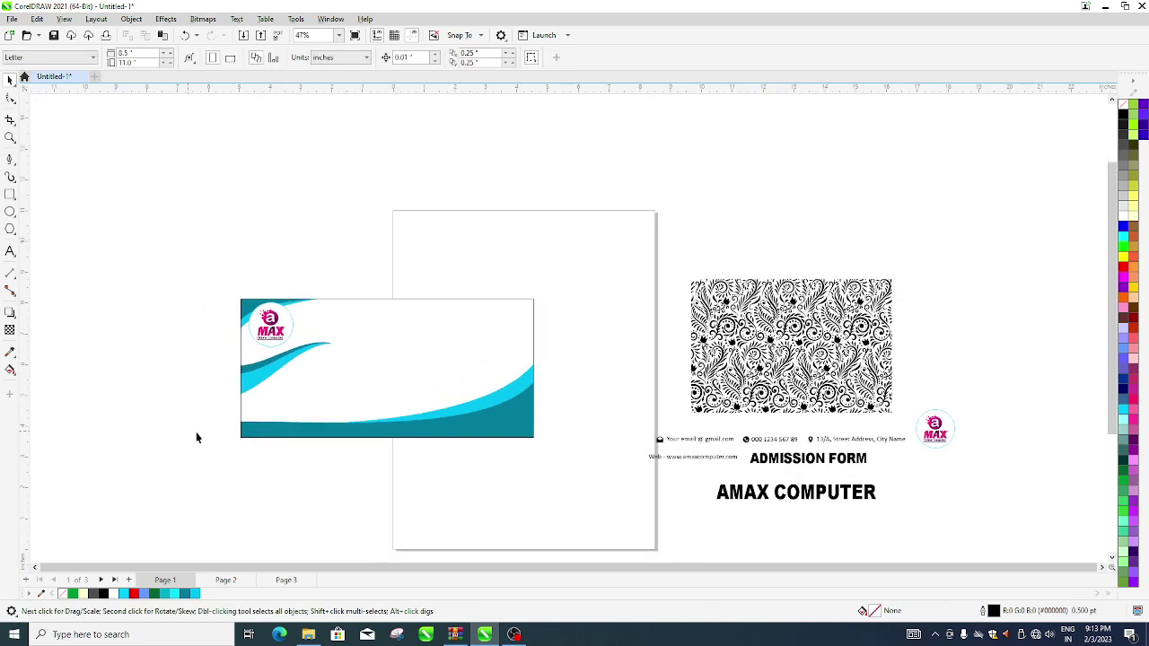
- Move the AMAX COMPUTER title above the bottom wave and shrink it to 28.477 pt
{"action": "left_click", "coordinate": [767, 497]}
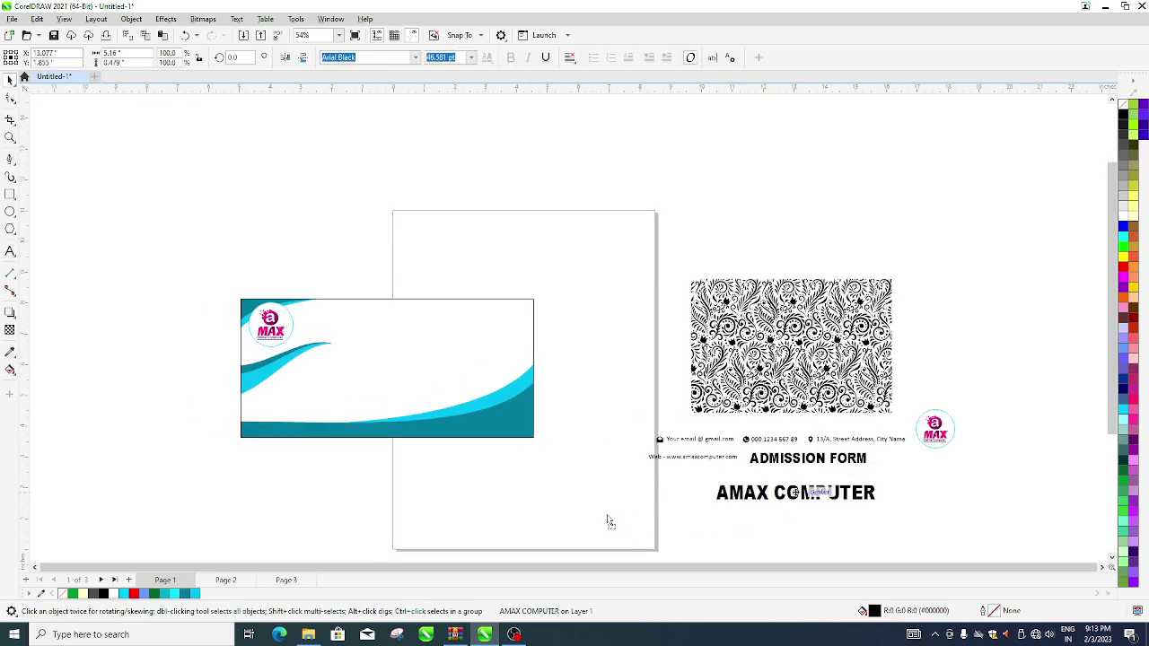
{"action": "left_click_drag", "start_coordinate": [610, 522], "coordinate": [331, 414]}
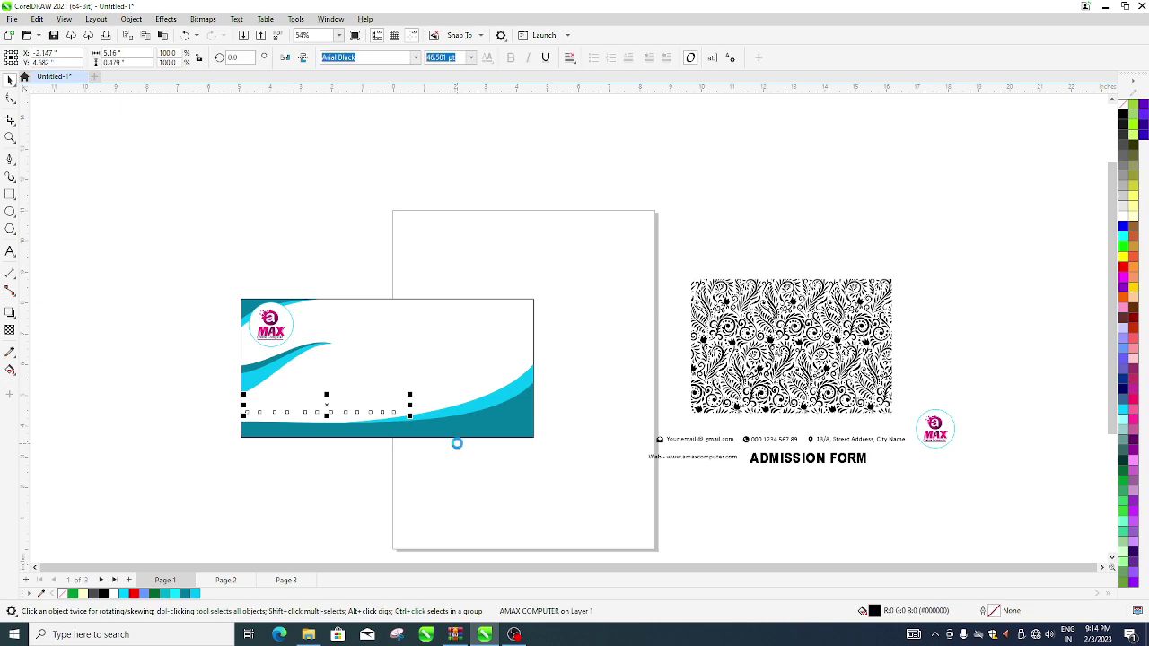
{"action": "scroll", "coordinate": [278, 380], "scroll_direction": "up", "scroll_amount": 3}
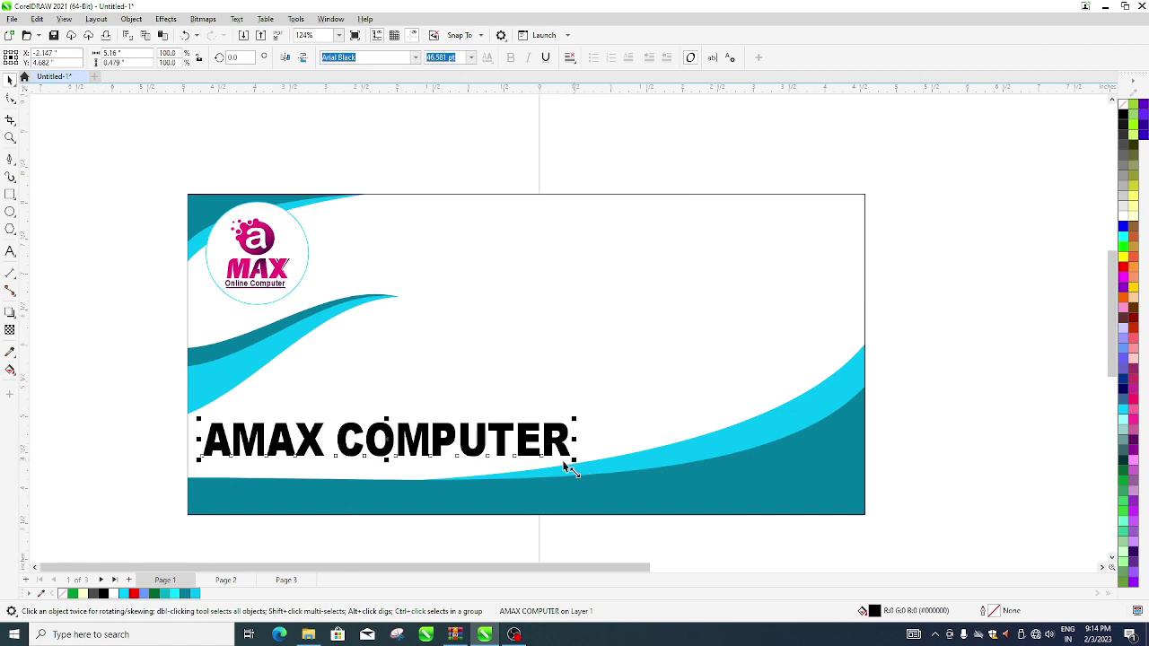
{"action": "left_click_drag", "start_coordinate": [576, 459], "coordinate": [435, 467]}
{"action": "mouse_move", "coordinate": [312, 435]}
{"action": "left_mouse_down"}
{"action": "mouse_move", "coordinate": [314, 447]}
{"action": "mouse_move", "coordinate": [325, 440]}
{"action": "left_mouse_up"}
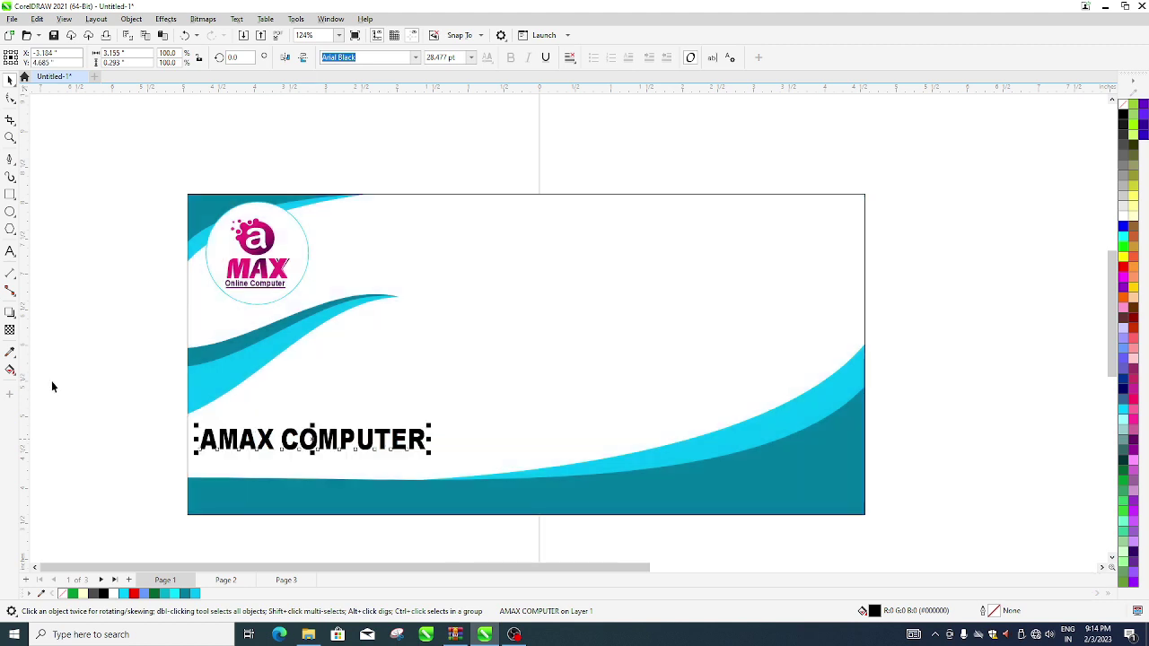
- Select the AMAX COMPUTER title and eyedrop the teal from the bottom wave
{"action": "key", "text": "Escape"}
{"action": "left_click", "coordinate": [313, 449]}
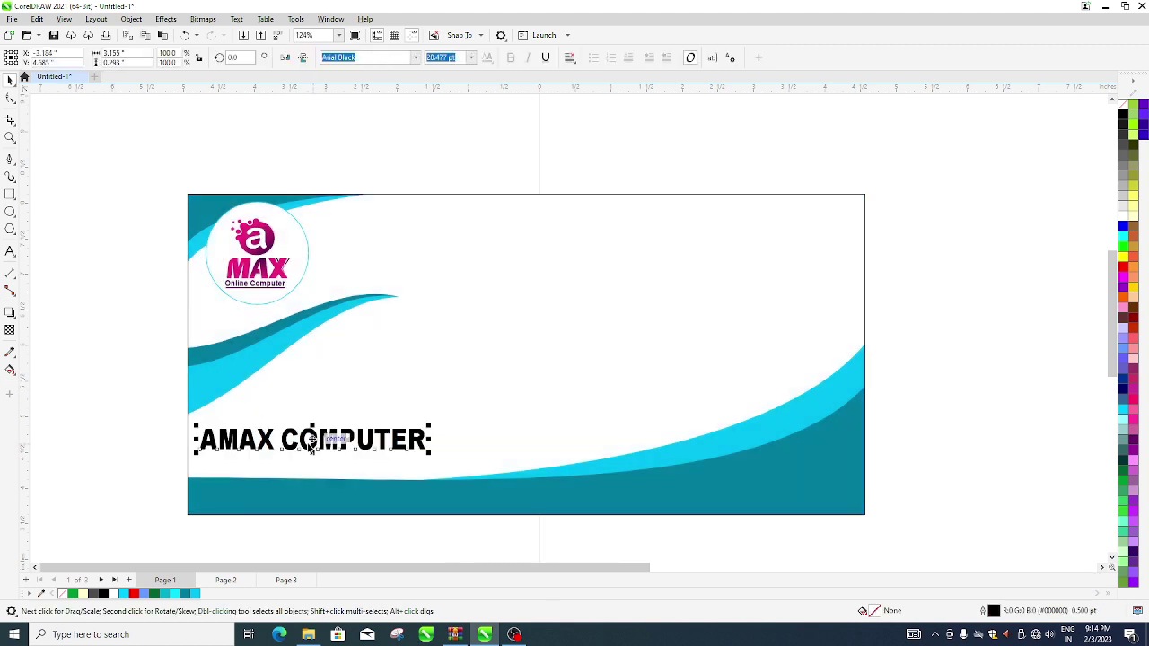
{"action": "left_click", "coordinate": [1124, 410]}
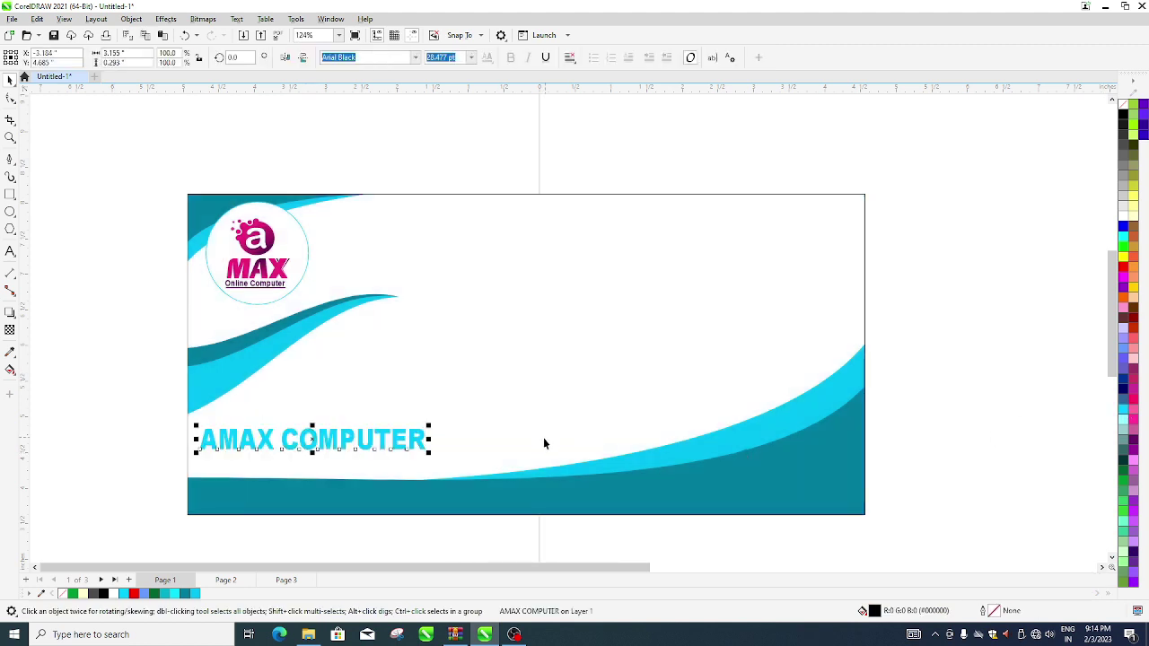
{"action": "left_click", "coordinate": [10, 352]}
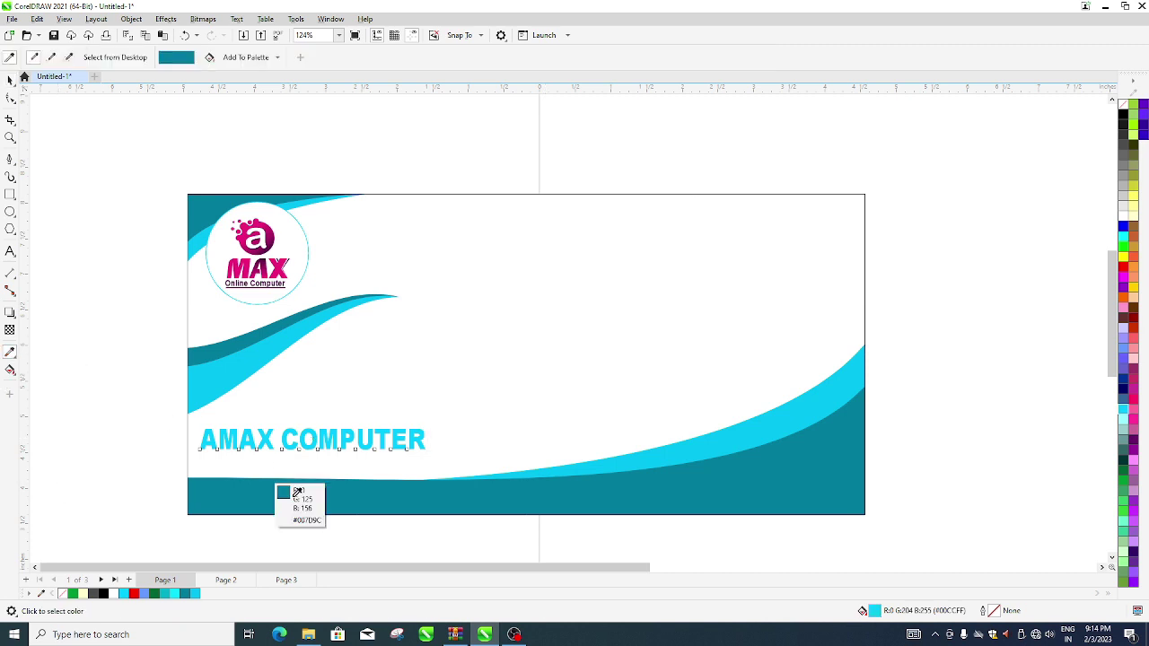
{"action": "left_click", "coordinate": [411, 502]}
- Apply the sampled teal #007D9C to the title's outline and fill
{"action": "scroll", "coordinate": [396, 445], "scroll_direction": "up", "scroll_amount": 1}
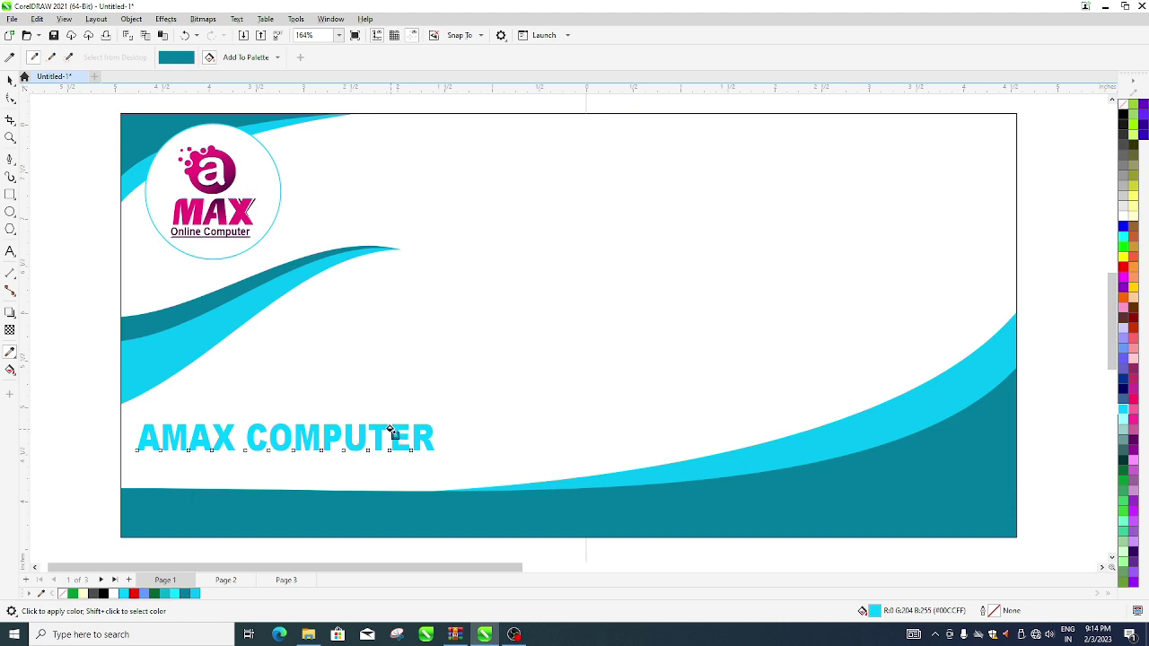
{"action": "left_click", "coordinate": [393, 433]}
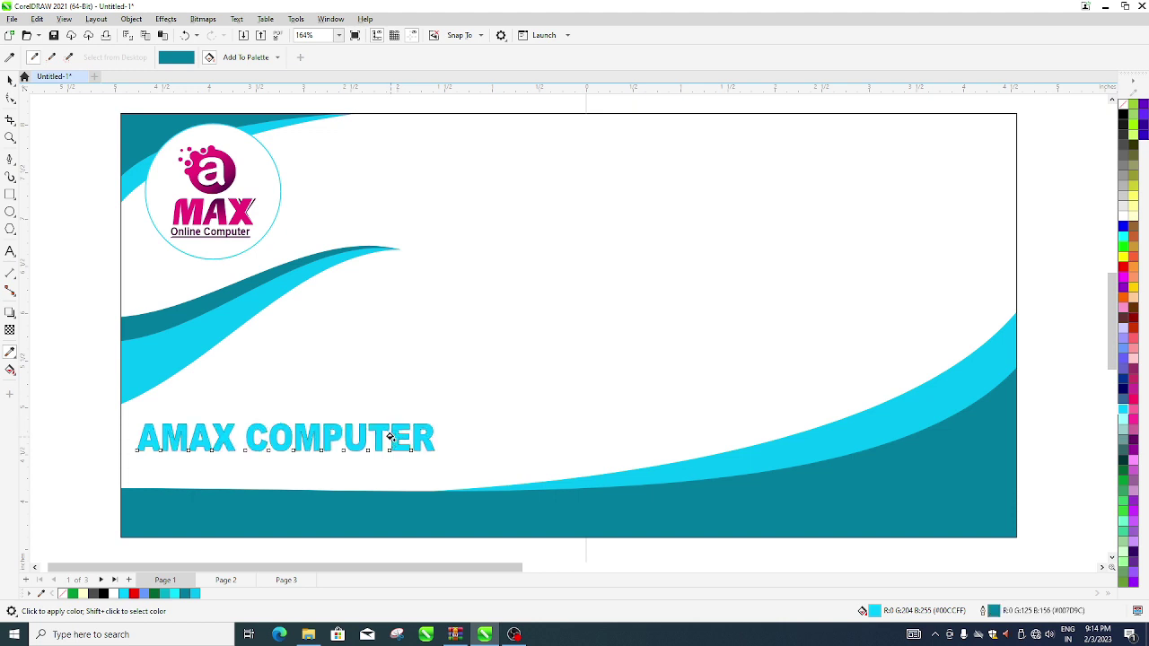
{"action": "left_click", "coordinate": [393, 434]}
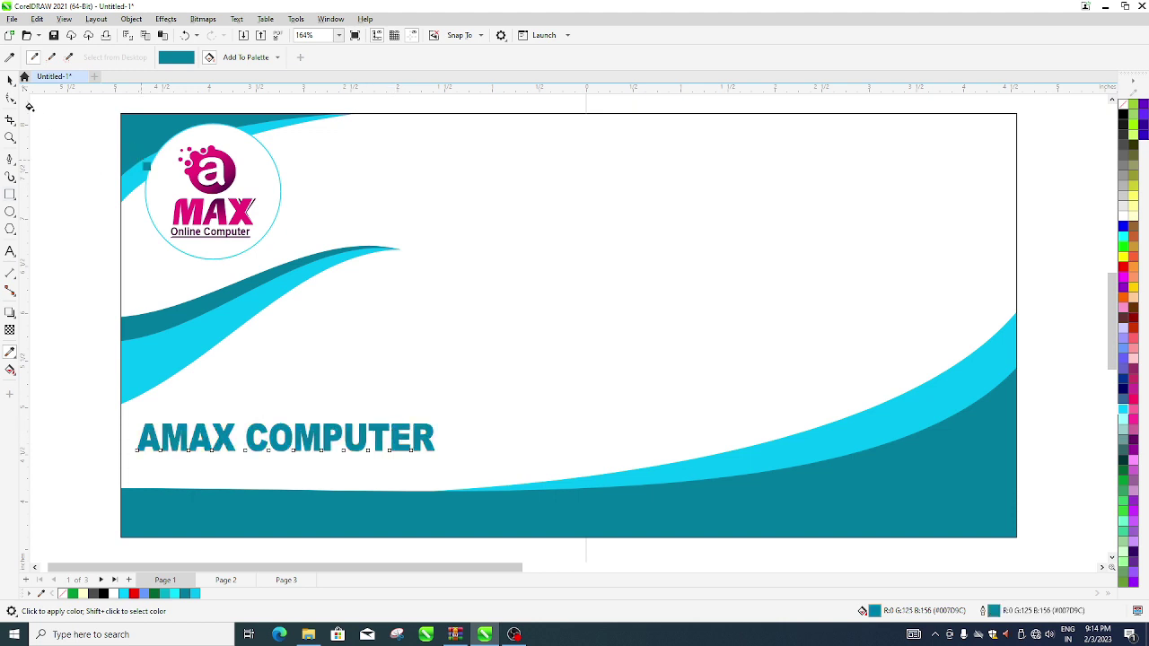
{"action": "left_click", "coordinate": [10, 80]}
{"action": "left_click", "coordinate": [51, 439]}
{"action": "scroll", "coordinate": [126, 459], "scroll_direction": "up", "scroll_amount": 1}
{"action": "scroll", "coordinate": [125, 458], "scroll_direction": "up", "scroll_amount": 2}
{"action": "scroll", "coordinate": [126, 459], "scroll_direction": "down", "scroll_amount": 1}
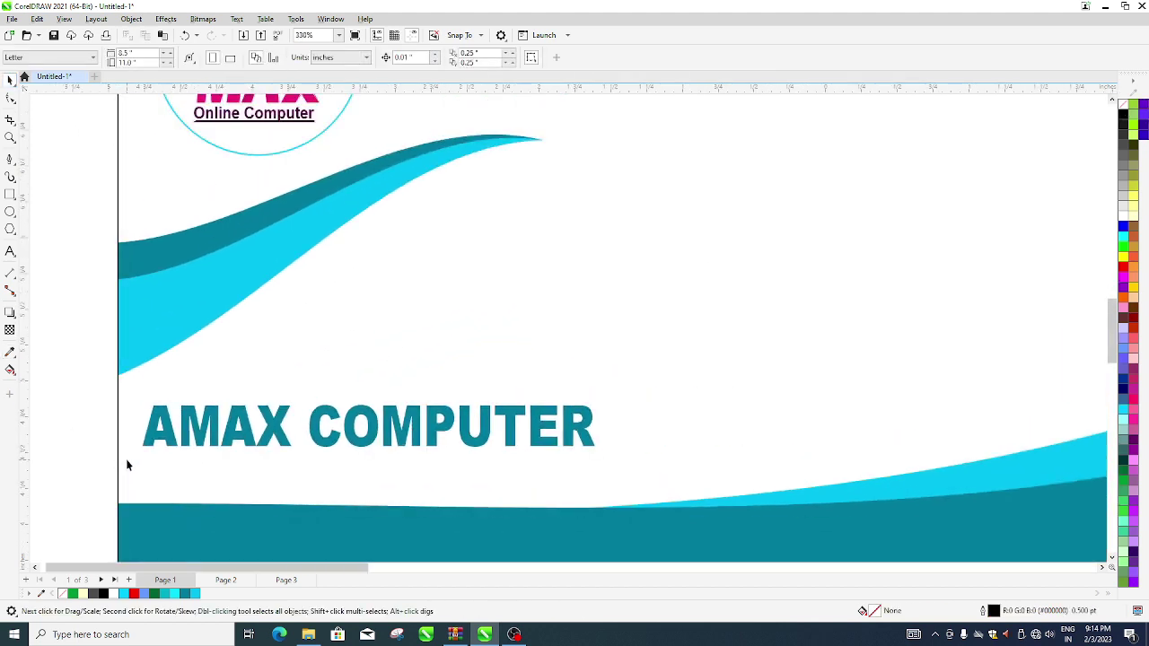
- Draw a thin bar under AMAX COMPUTER and give its outline and fill the lower wave's cyan
{"action": "left_click", "coordinate": [11, 194]}
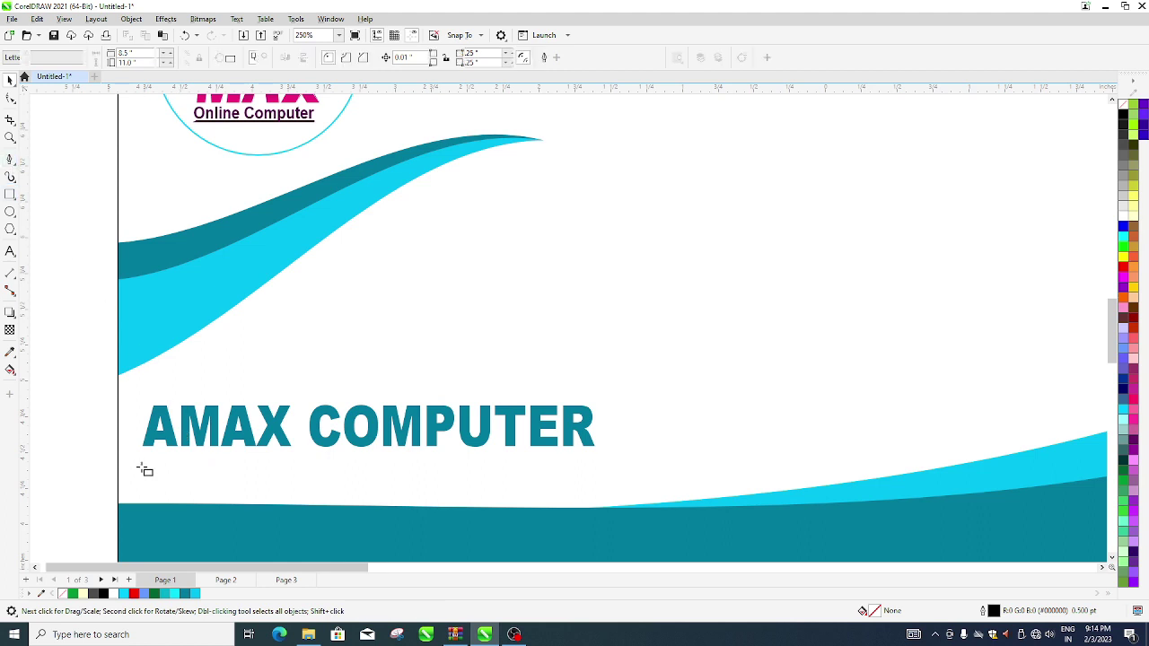
{"action": "left_click_drag", "start_coordinate": [141, 453], "coordinate": [599, 466]}
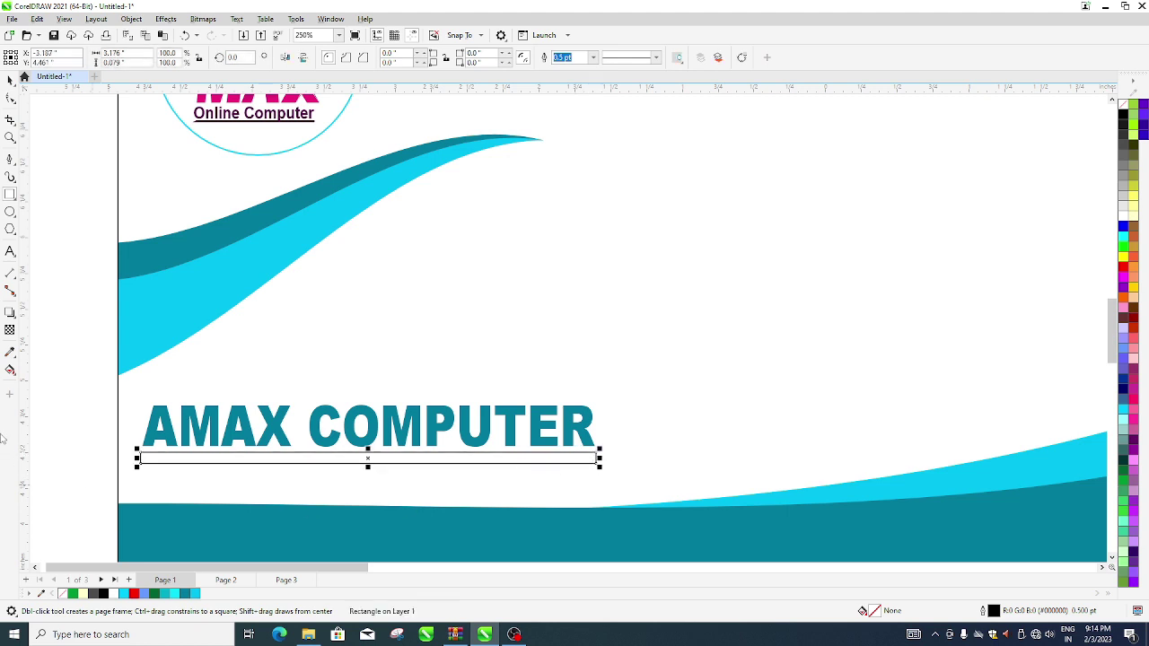
{"action": "left_click", "coordinate": [10, 353]}
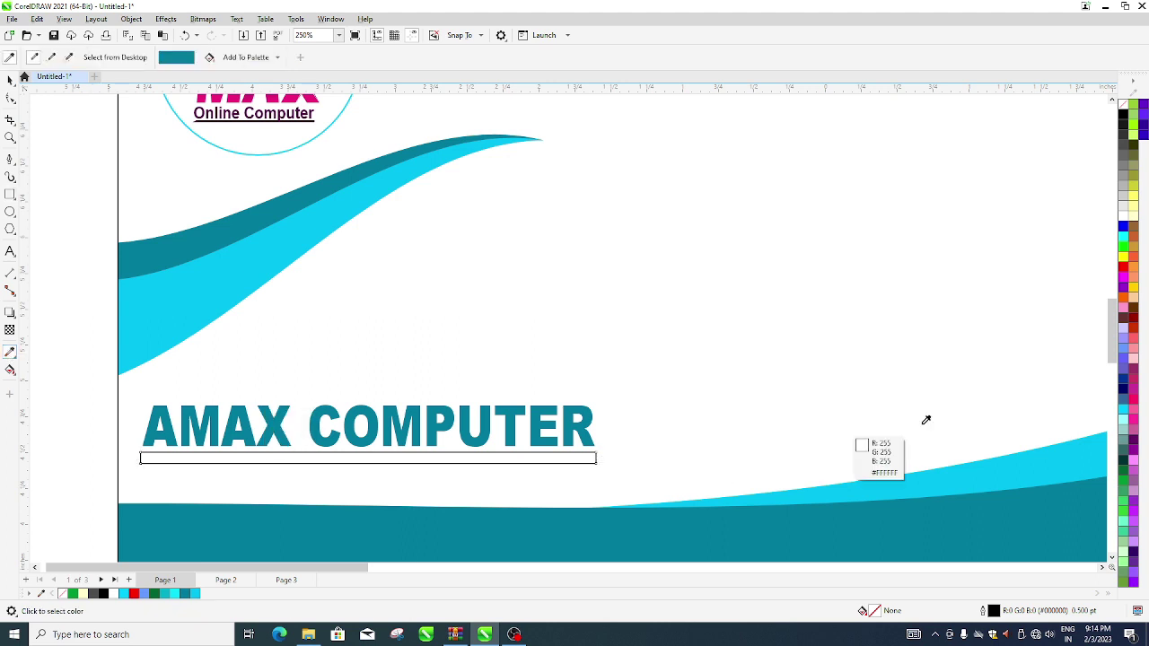
{"action": "left_click", "coordinate": [966, 473]}
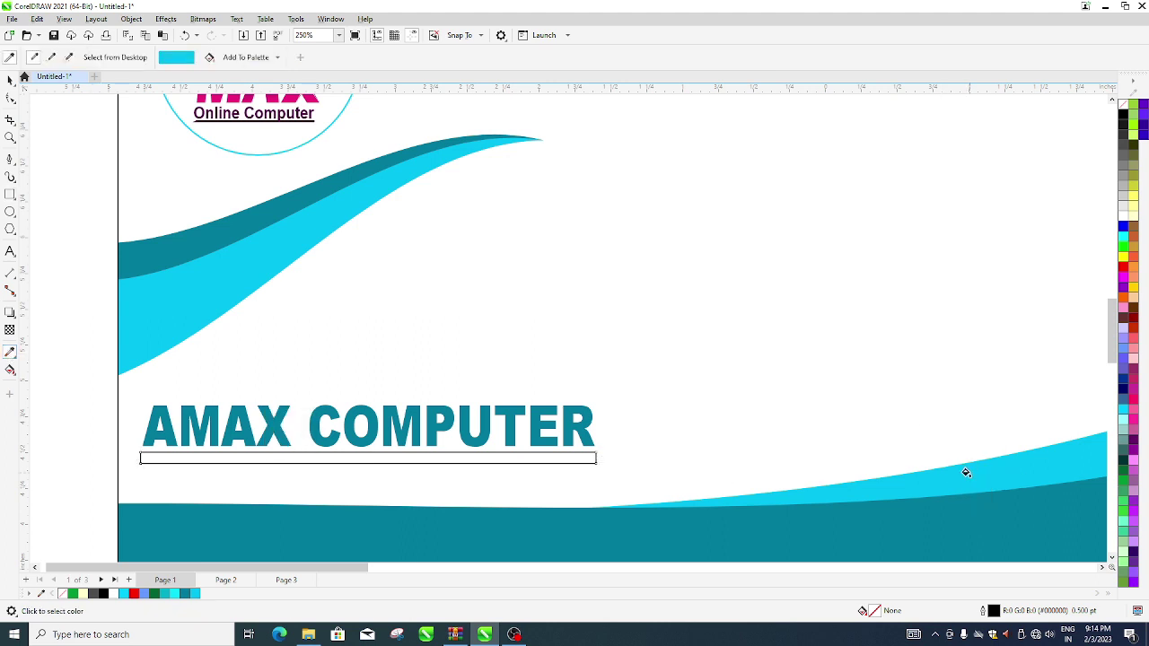
{"action": "left_click", "coordinate": [522, 457]}
{"action": "left_click", "coordinate": [524, 459]}
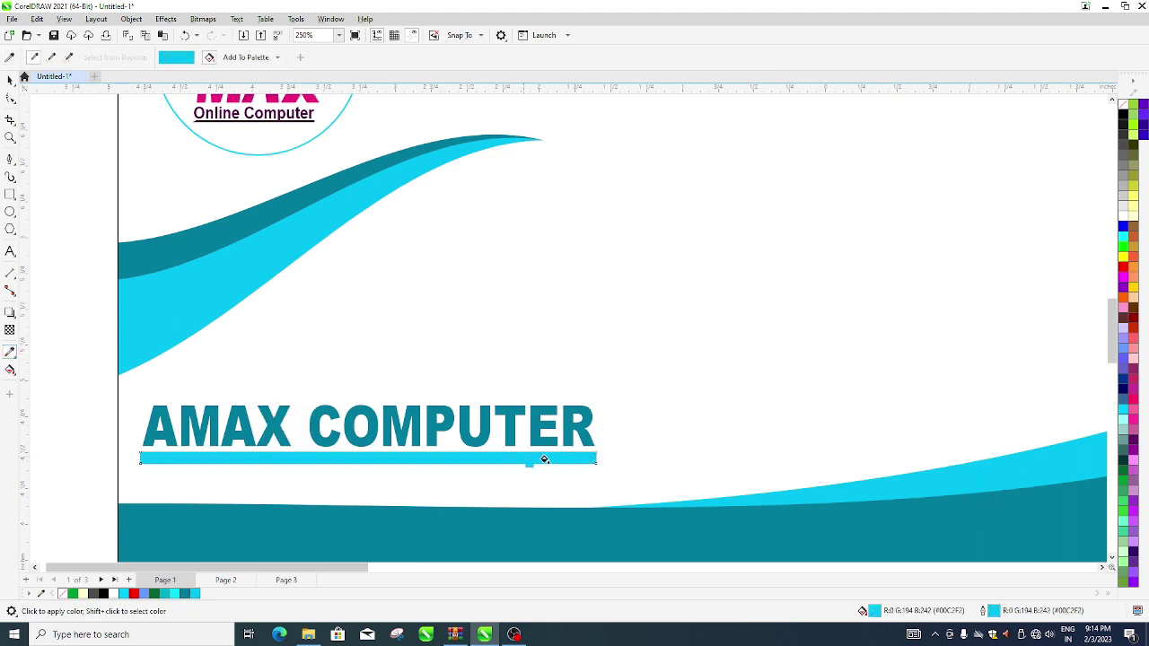
- Give the cyan bar a linear fountain transparency fading toward its right end
{"action": "left_click", "coordinate": [9, 80]}
{"action": "left_click", "coordinate": [588, 466]}
{"action": "scroll", "coordinate": [566, 470], "scroll_direction": "up", "scroll_amount": 1}
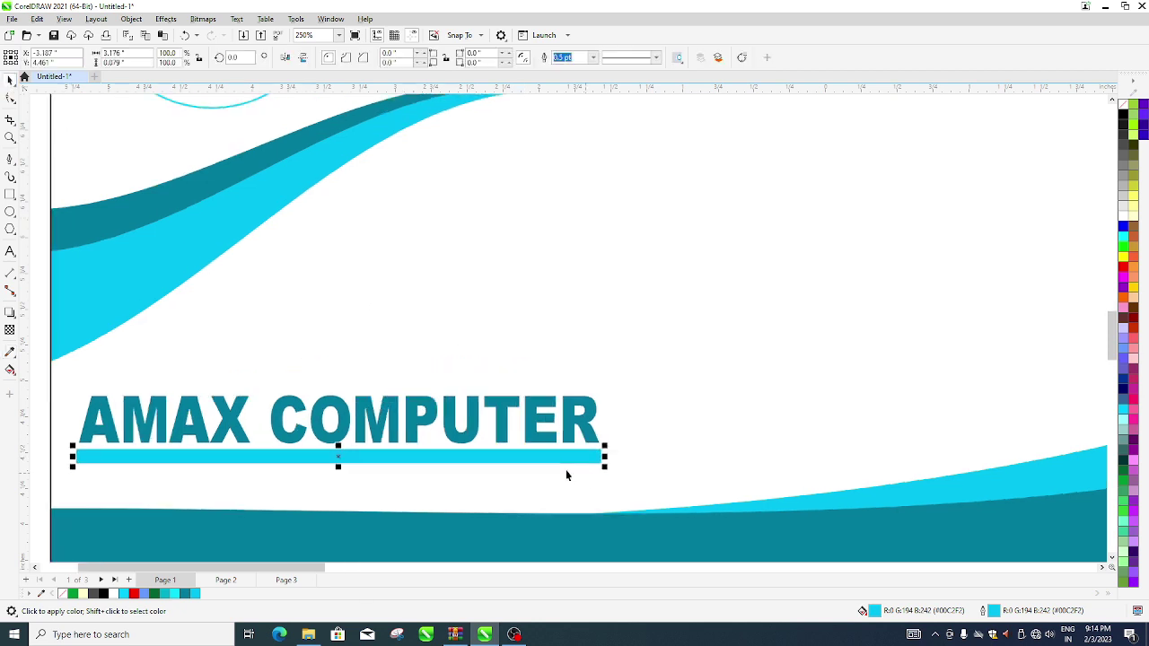
{"action": "scroll", "coordinate": [566, 470], "scroll_direction": "up", "scroll_amount": 1}
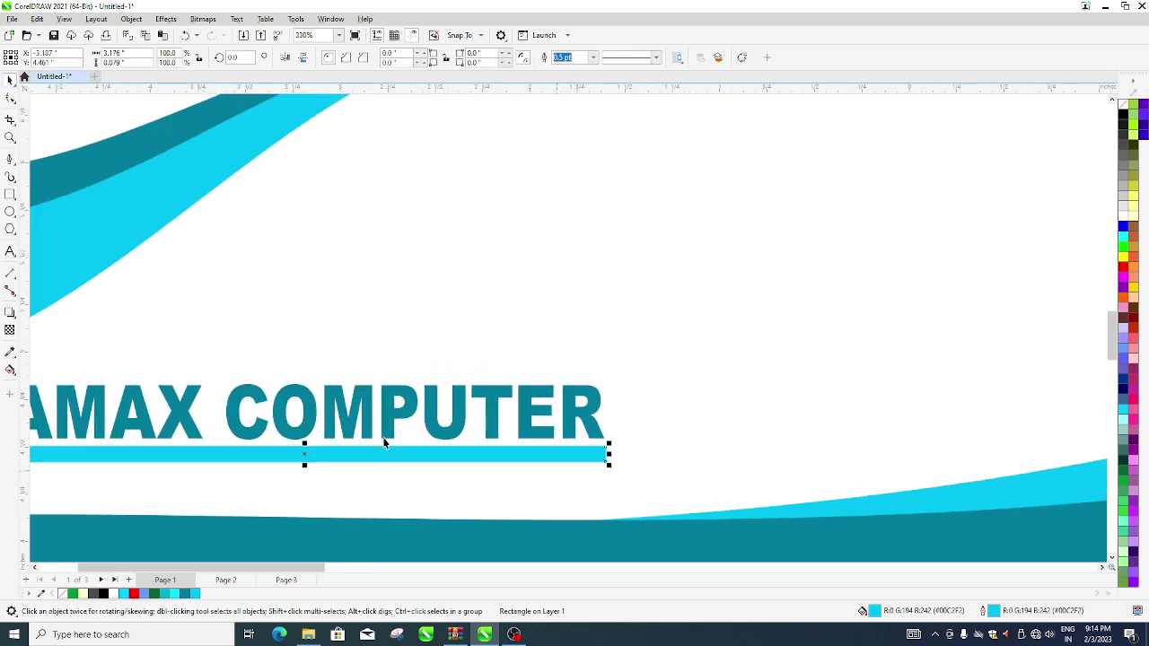
{"action": "left_click", "coordinate": [10, 331]}
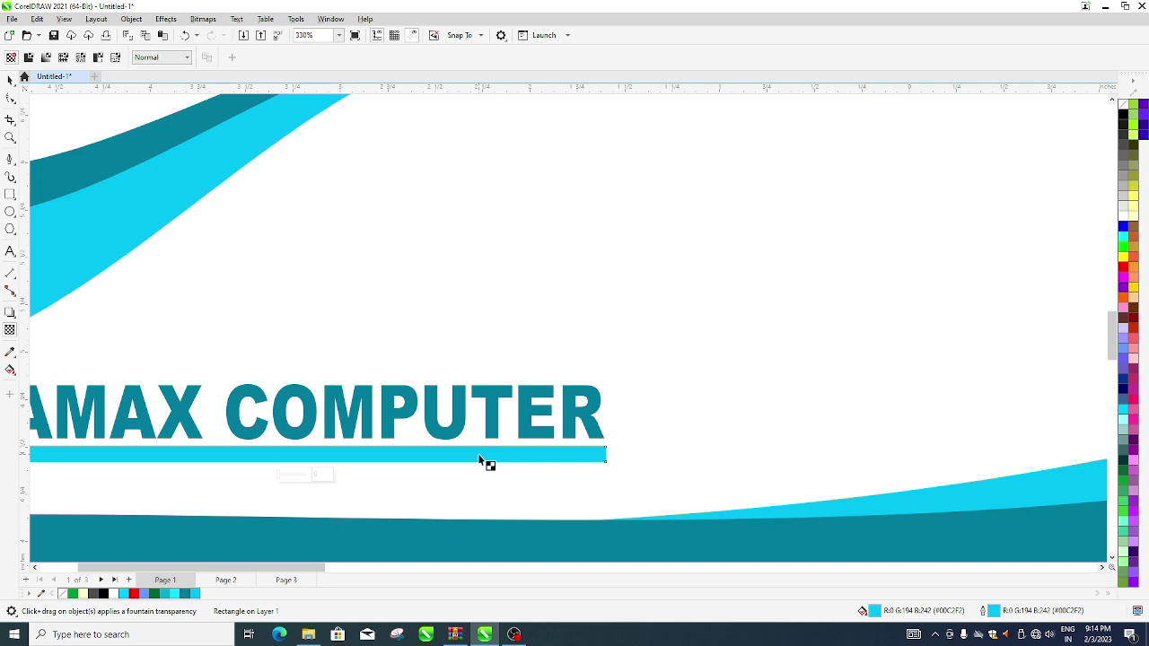
{"action": "left_click_drag", "start_coordinate": [478, 454], "coordinate": [593, 460]}
{"action": "scroll", "coordinate": [515, 451], "scroll_direction": "down", "scroll_amount": 1}
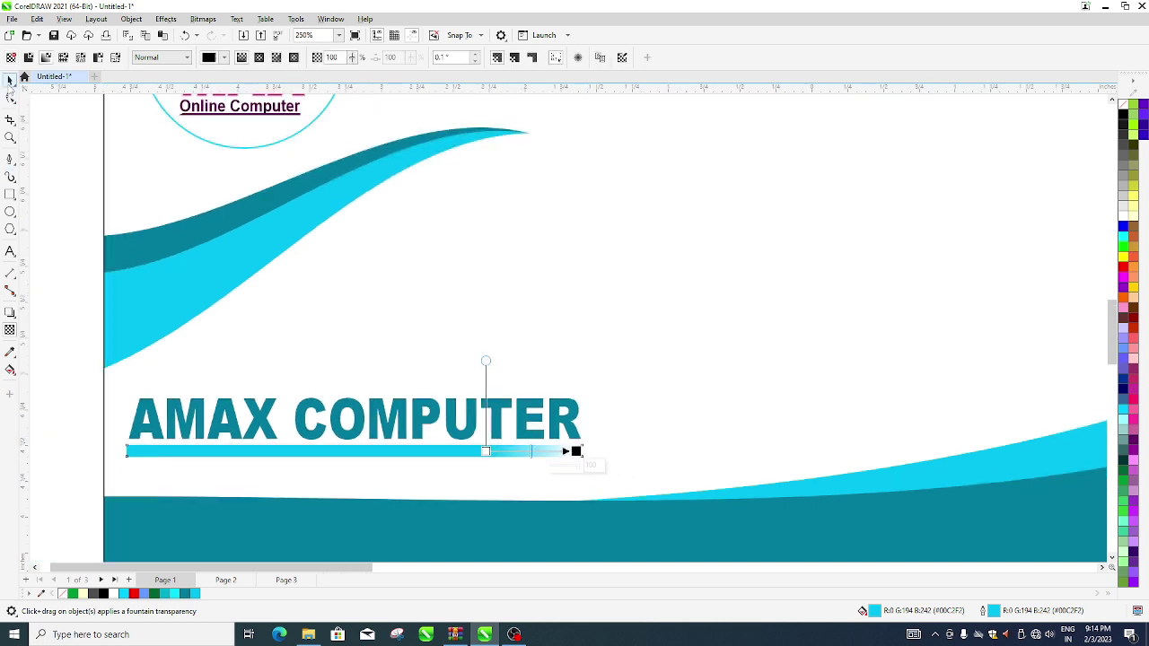
{"action": "left_click", "coordinate": [10, 79]}
- Scale the cyan bar thinner with the Pick tool
{"action": "scroll", "coordinate": [269, 443], "scroll_direction": "up", "scroll_amount": 2}
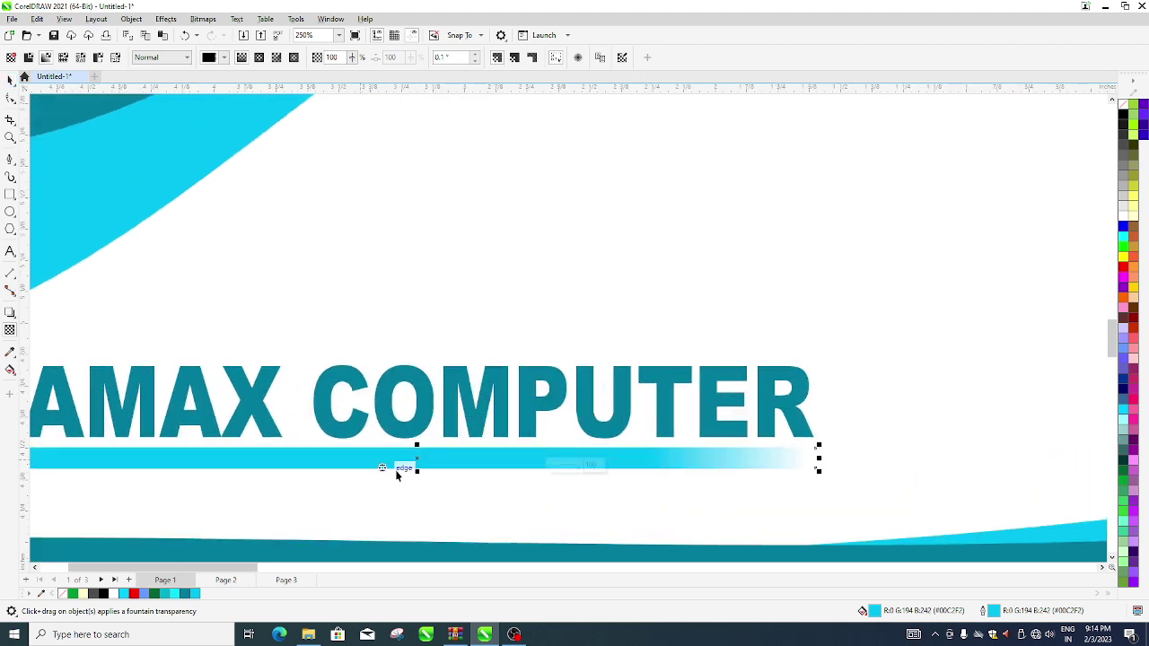
{"action": "key", "text": "space"}
{"action": "left_click_drag", "start_coordinate": [417, 471], "coordinate": [415, 460]}
{"action": "scroll", "coordinate": [409, 458], "scroll_direction": "down", "scroll_amount": 2}
{"action": "scroll", "coordinate": [397, 455], "scroll_direction": "down", "scroll_amount": 2}
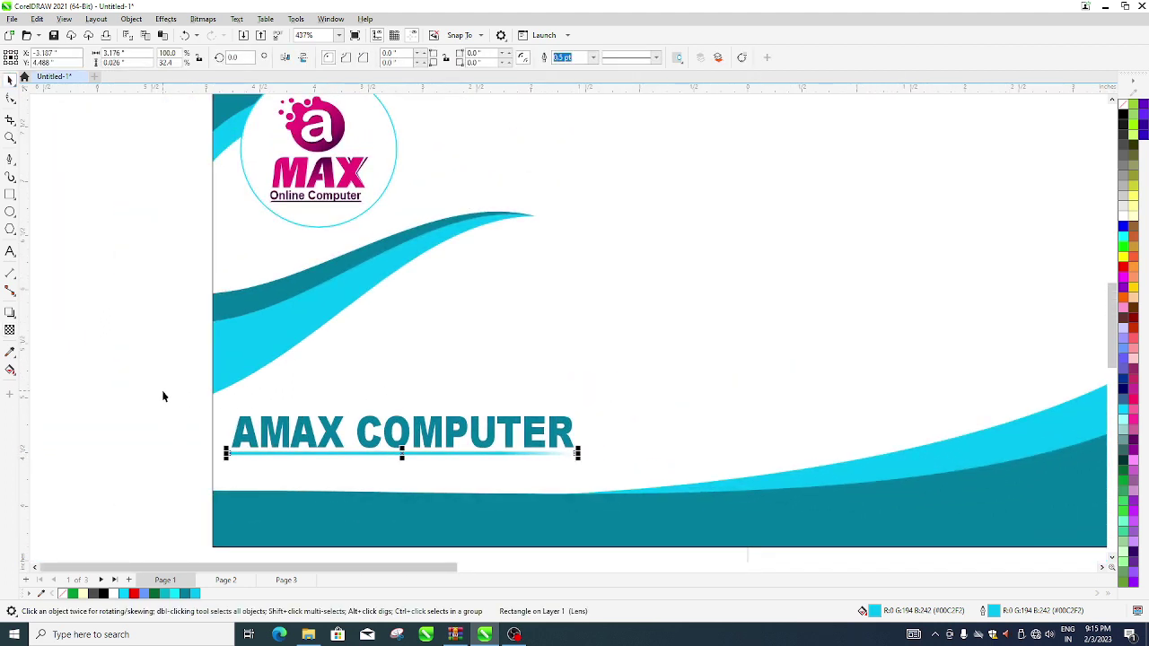
{"action": "key", "text": "Escape"}
- Move the email, phone and address row onto the card's bottom teal band and make it white
{"action": "scroll", "coordinate": [256, 433], "scroll_direction": "down", "scroll_amount": 2}
{"action": "scroll", "coordinate": [266, 423], "scroll_direction": "down", "scroll_amount": 1}
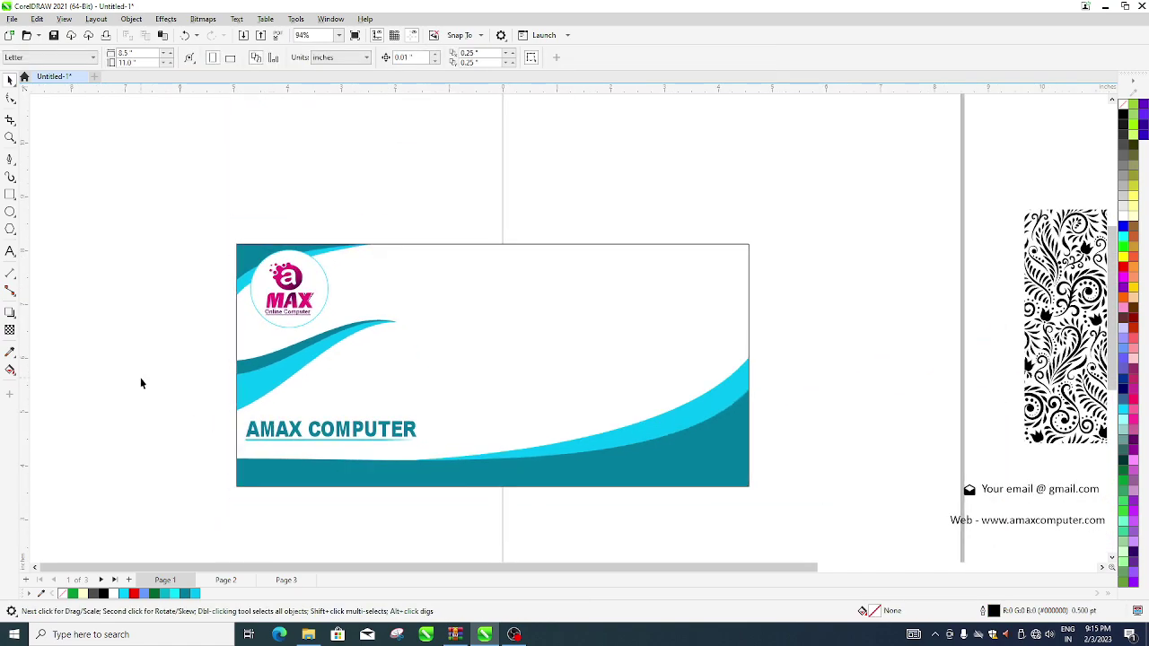
{"action": "scroll", "coordinate": [296, 368], "scroll_direction": "down", "scroll_amount": 2}
{"action": "scroll", "coordinate": [705, 399], "scroll_direction": "up", "scroll_amount": 1}
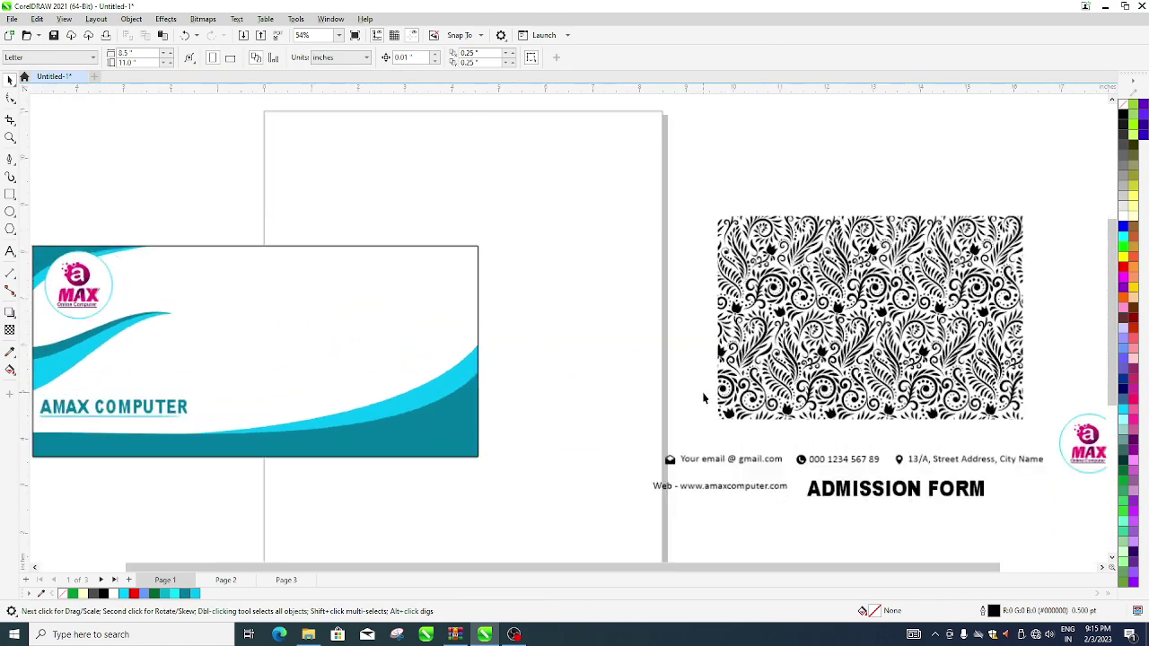
{"action": "scroll", "coordinate": [706, 403], "scroll_direction": "down", "scroll_amount": 1}
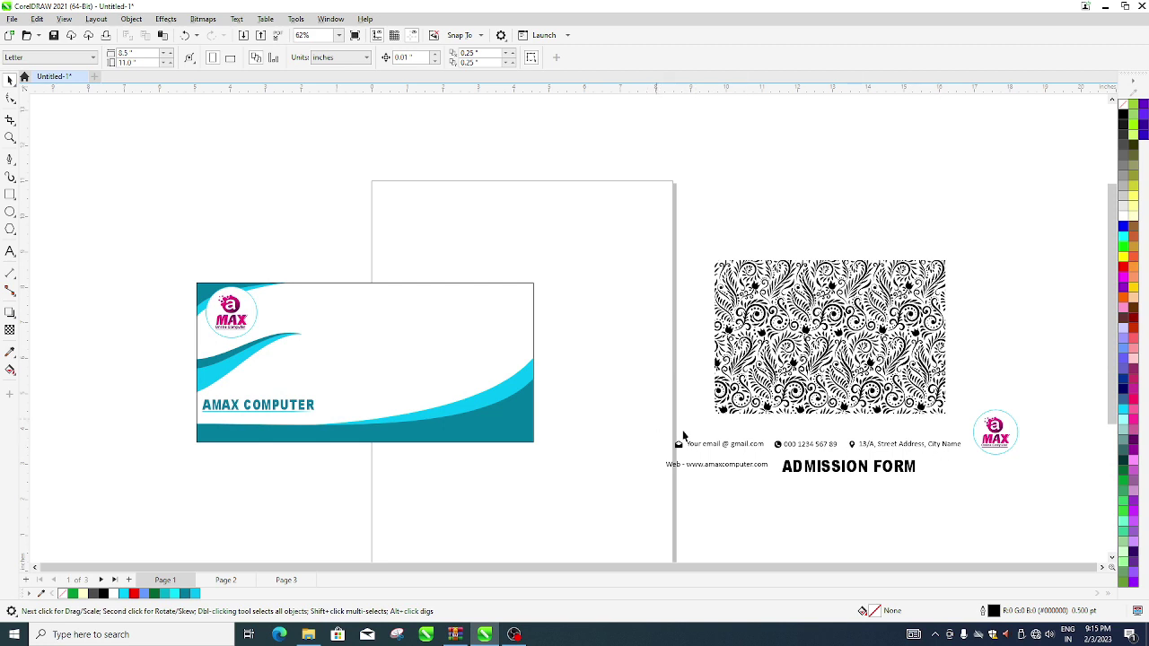
{"action": "left_click_drag", "start_coordinate": [973, 456], "coordinate": [972, 456]}
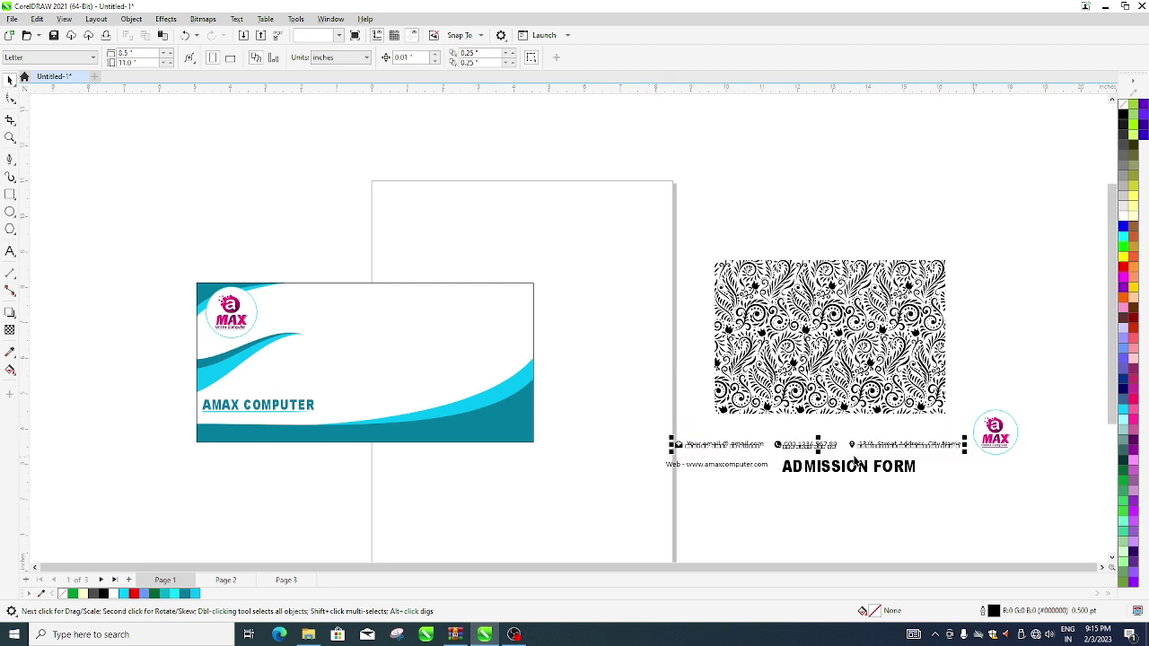
{"action": "left_click_drag", "start_coordinate": [818, 443], "coordinate": [367, 438]}
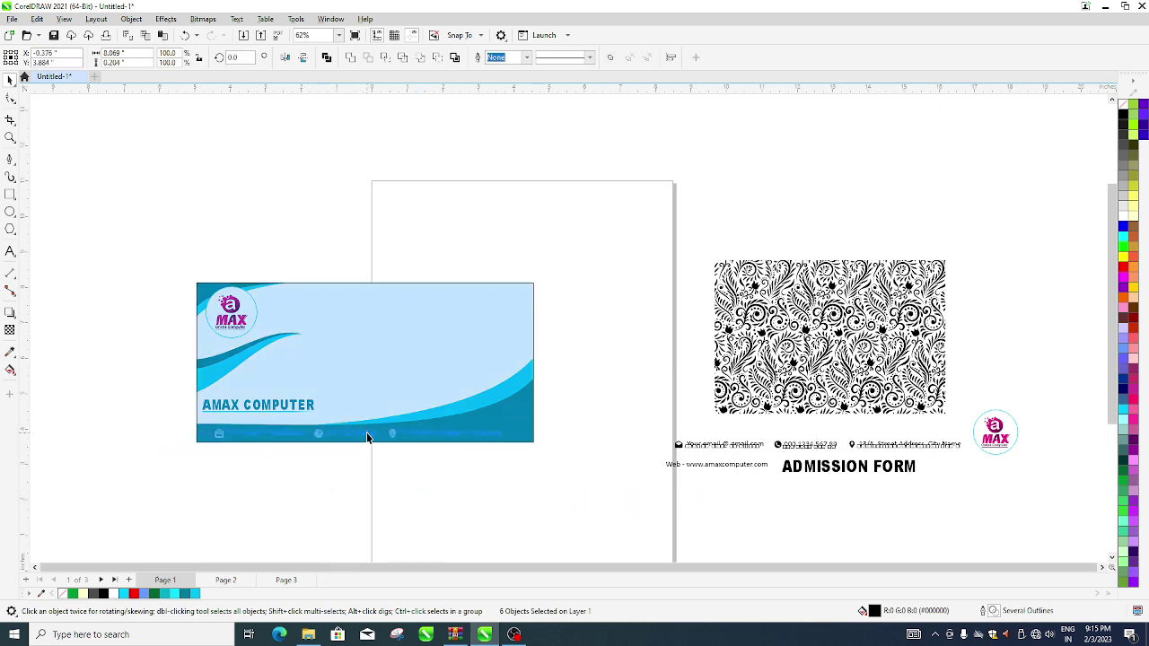
{"action": "scroll", "coordinate": [258, 463], "scroll_direction": "up", "scroll_amount": 1}
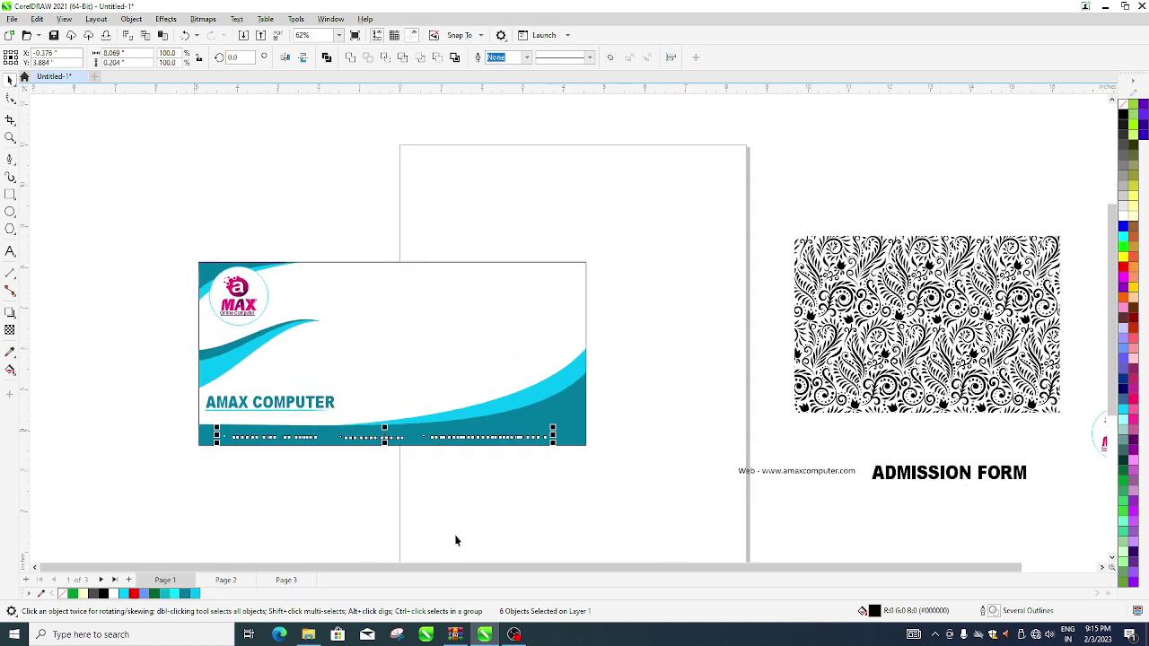
{"action": "left_click", "coordinate": [1123, 216]}
{"action": "scroll", "coordinate": [240, 464], "scroll_direction": "up", "scroll_amount": 1}
{"action": "scroll", "coordinate": [240, 464], "scroll_direction": "up", "scroll_amount": 1}
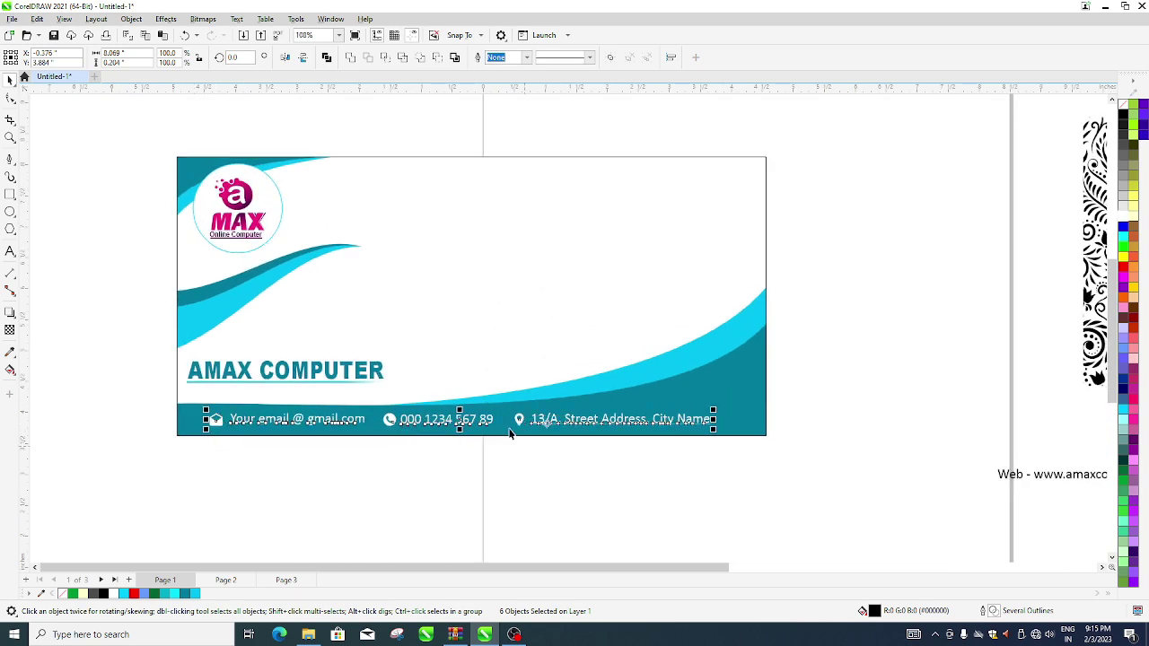
- Select the whole business card to check the layout, then clear the selection
{"action": "mouse_move", "coordinate": [188, 461]}
{"action": "left_mouse_down"}
{"action": "mouse_move", "coordinate": [676, 407]}
{"action": "mouse_move", "coordinate": [727, 406]}
{"action": "mouse_move", "coordinate": [738, 433]}
{"action": "left_mouse_up"}
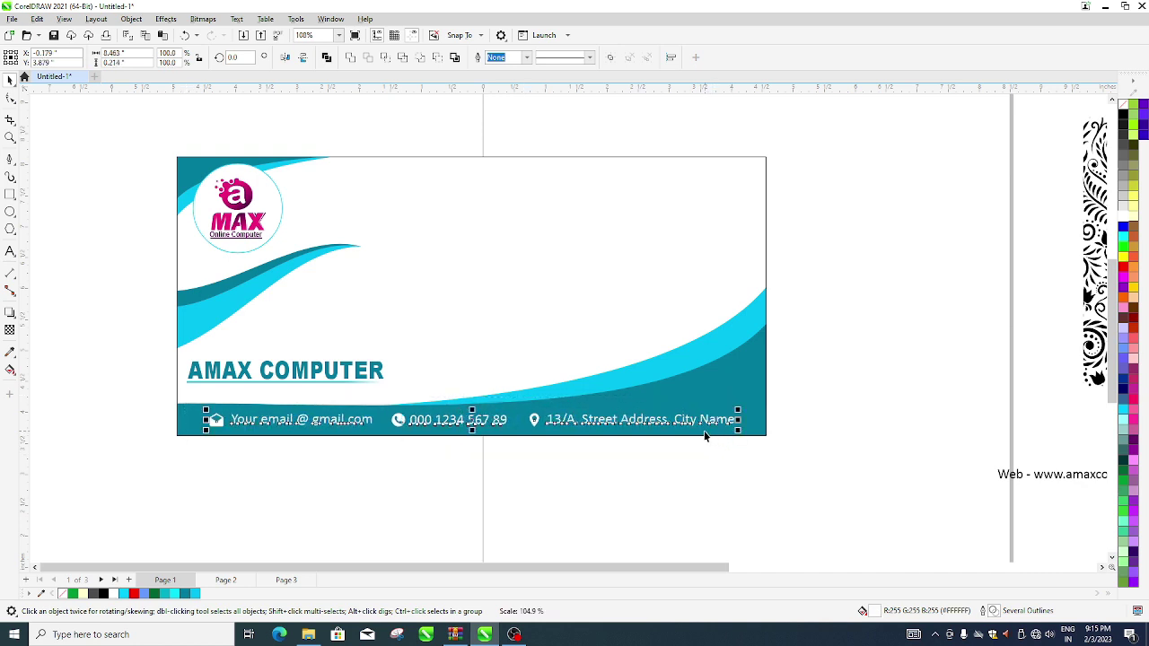
{"action": "left_click", "coordinate": [740, 384]}
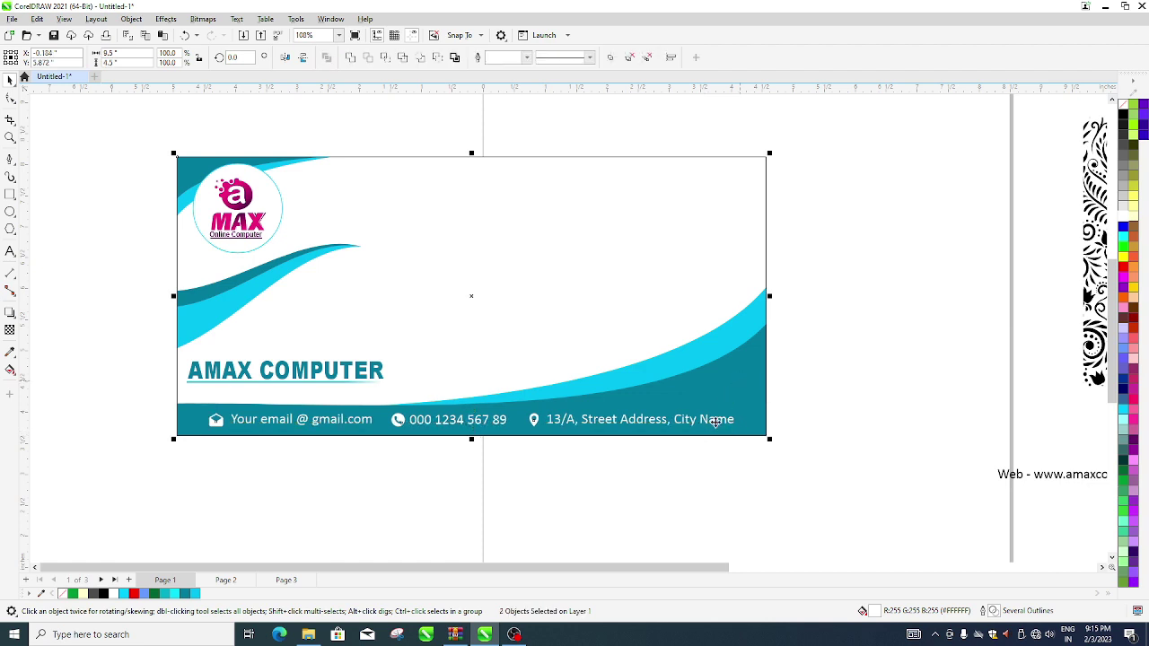
{"action": "left_click", "coordinate": [614, 509]}
{"action": "scroll", "coordinate": [455, 419], "scroll_direction": "down", "scroll_amount": 1}
{"action": "scroll", "coordinate": [455, 420], "scroll_direction": "down", "scroll_amount": 1}
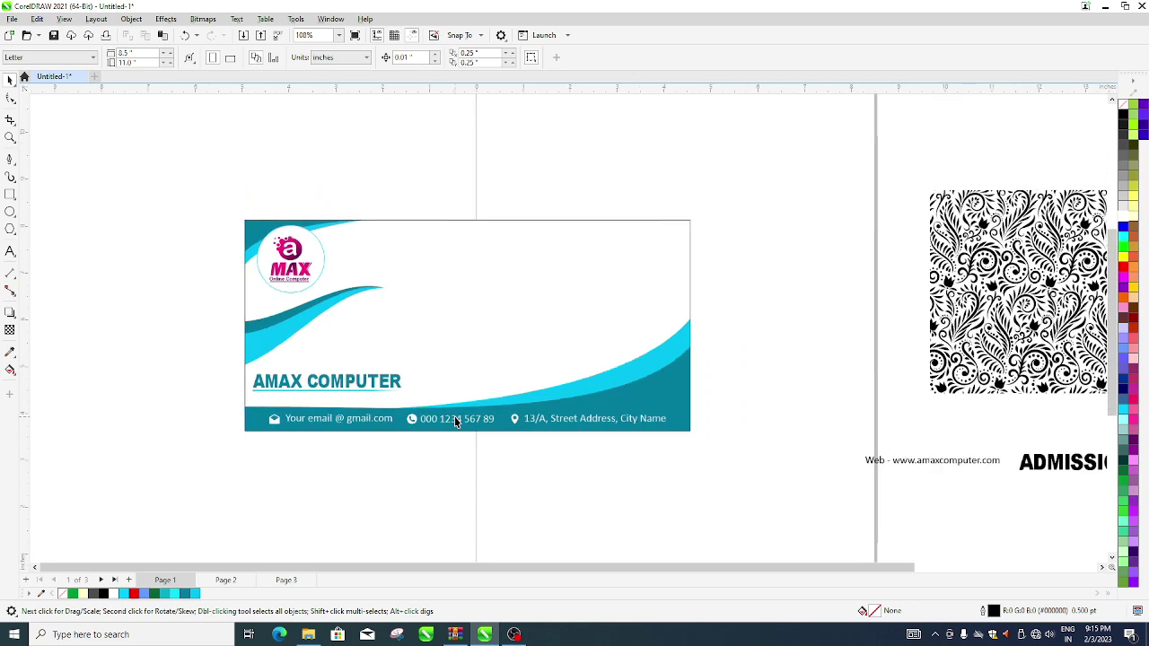
{"action": "scroll", "coordinate": [455, 419], "scroll_direction": "down", "scroll_amount": 2}
{"action": "scroll", "coordinate": [692, 390], "scroll_direction": "up", "scroll_amount": 2}
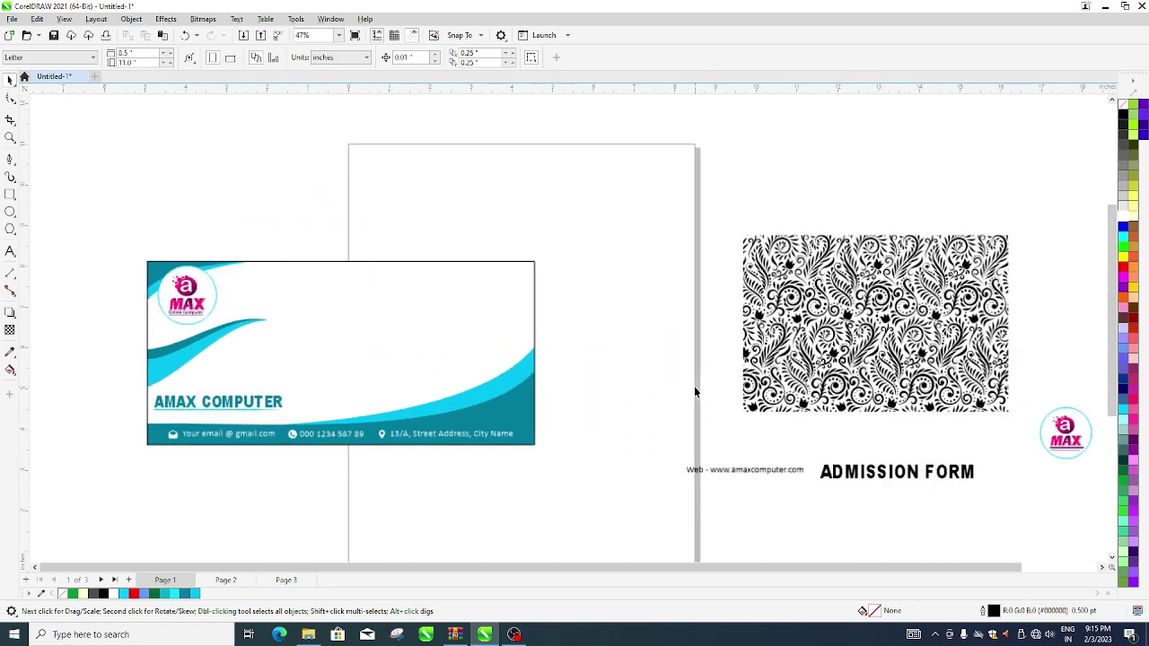
{"action": "scroll", "coordinate": [695, 395], "scroll_direction": "up", "scroll_amount": 1}
- Move the web address text to the card's top-right corner
{"action": "mouse_move", "coordinate": [849, 519]}
{"action": "left_mouse_down"}
{"action": "mouse_move", "coordinate": [807, 514]}
{"action": "mouse_move", "coordinate": [462, 263]}
{"action": "left_mouse_up"}
{"action": "left_click", "coordinate": [572, 254]}
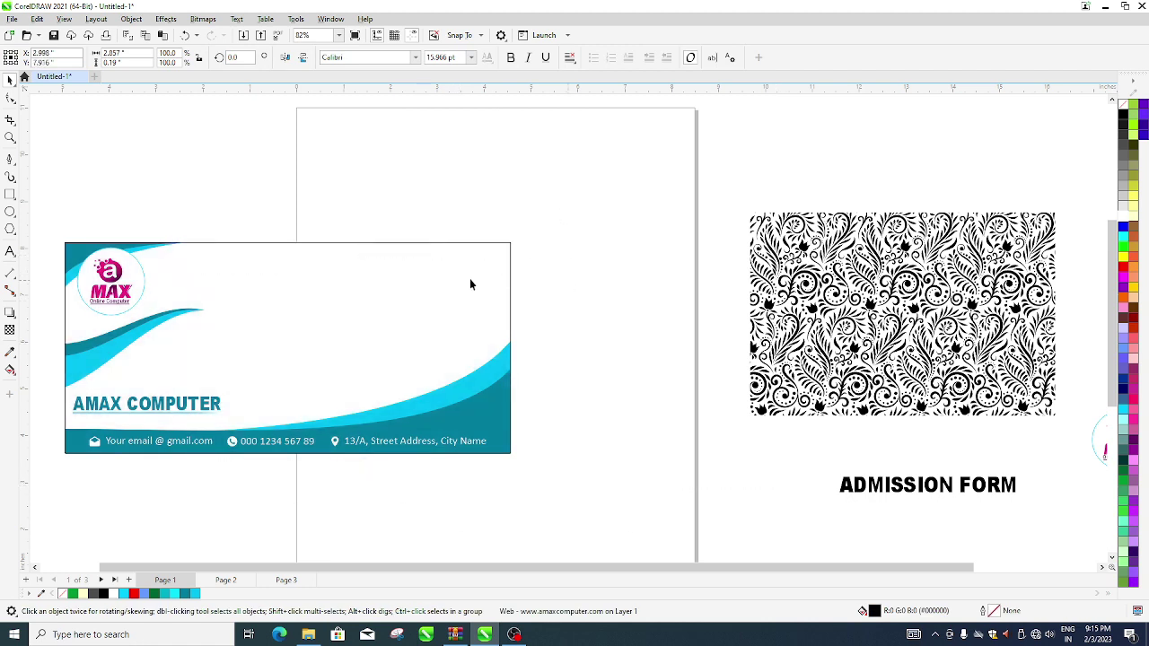
{"action": "left_click_drag", "start_coordinate": [564, 199], "coordinate": [332, 292]}
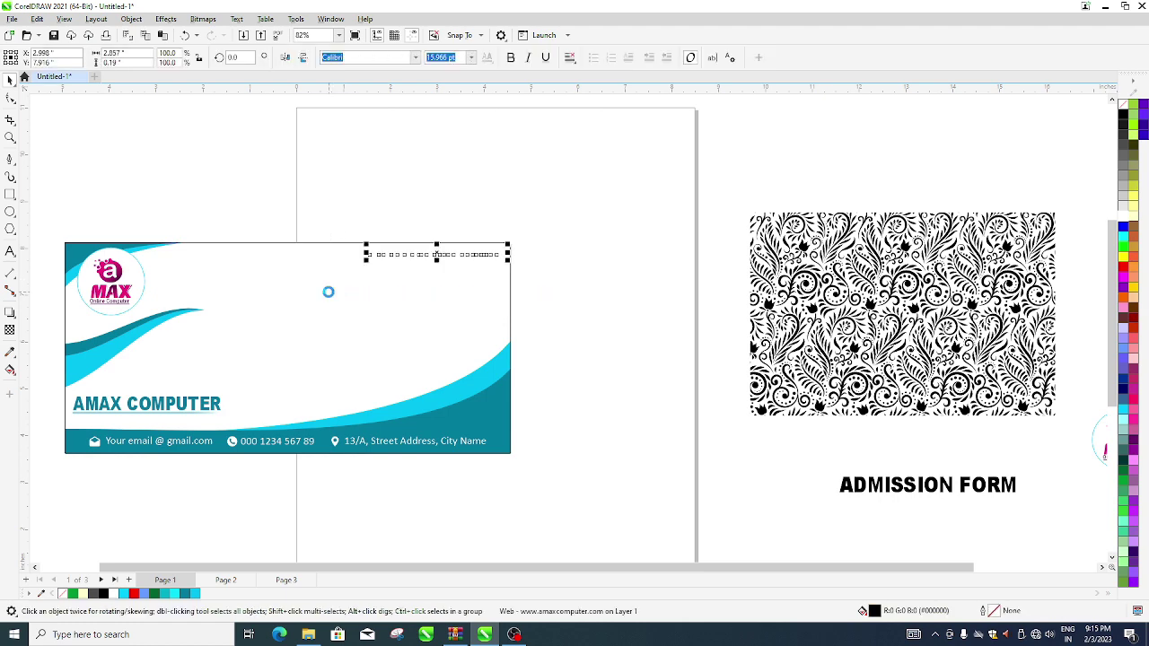
{"action": "left_click", "coordinate": [539, 243]}
{"action": "scroll", "coordinate": [539, 243], "scroll_direction": "down", "scroll_amount": 1}
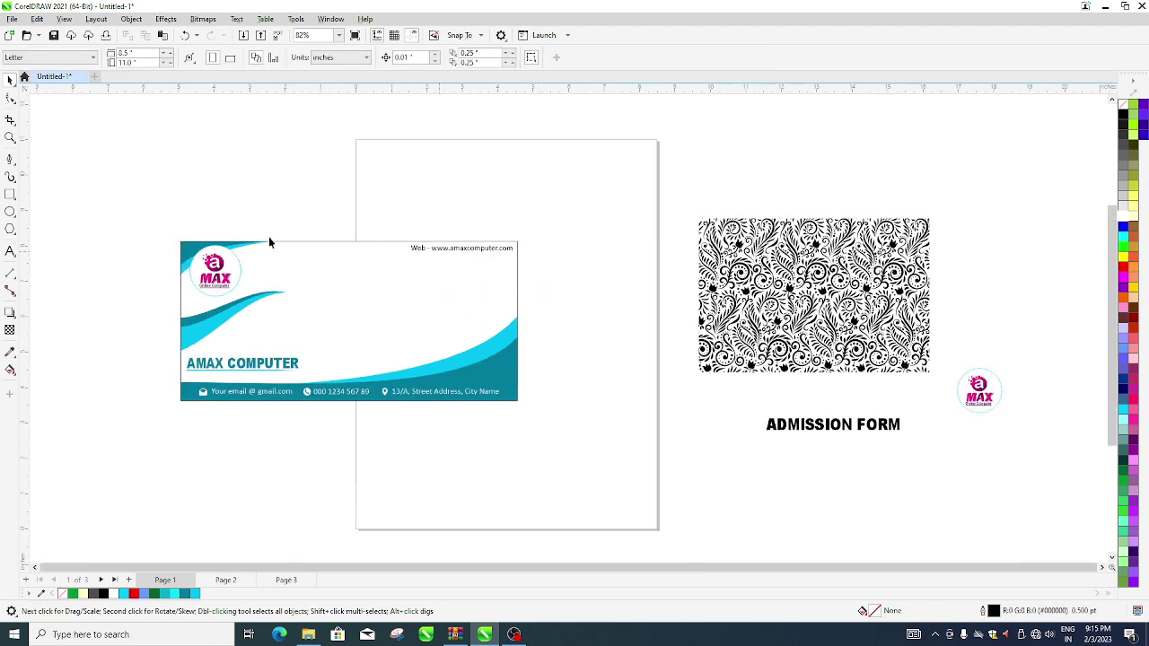
{"action": "scroll", "coordinate": [125, 244], "scroll_direction": "up", "scroll_amount": 1}
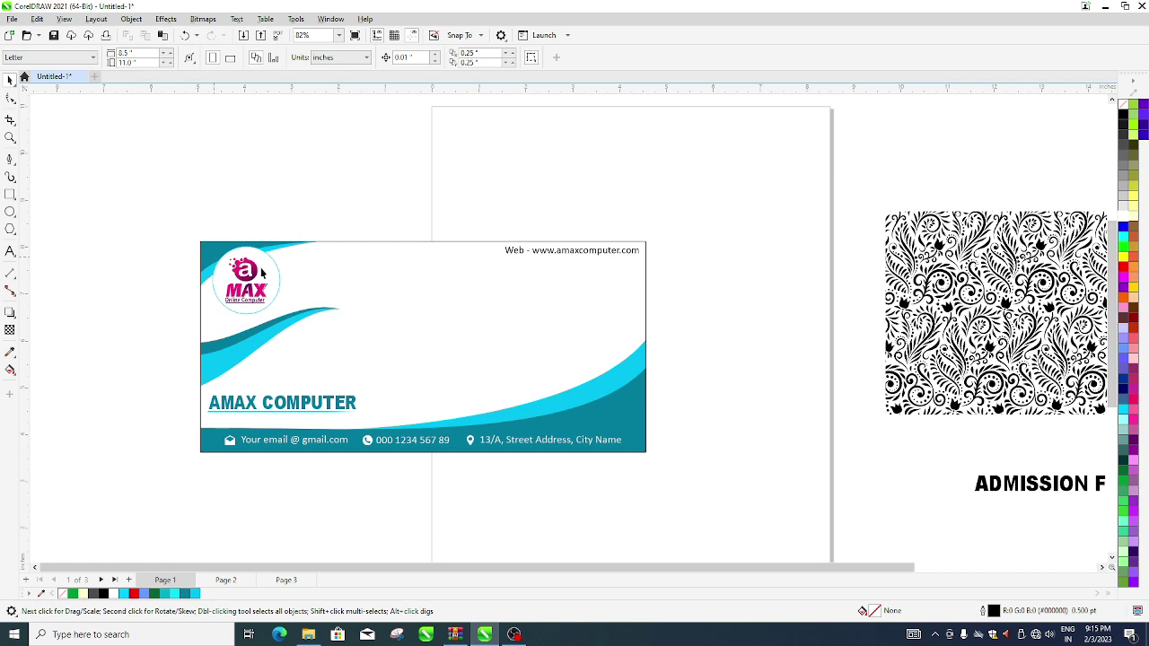
{"action": "scroll", "coordinate": [264, 274], "scroll_direction": "down", "scroll_amount": 1}
{"action": "left_click", "coordinate": [885, 314]}
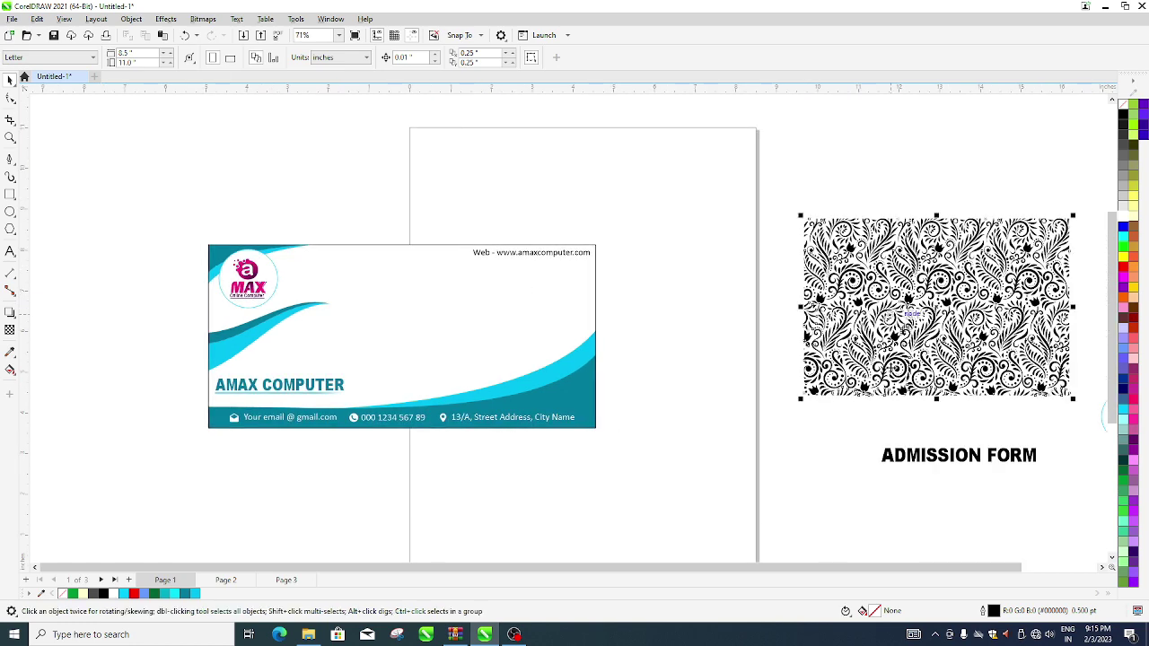
- Move the floral pattern over the card and PowerClip it inside the card
{"action": "left_click_drag", "start_coordinate": [885, 314], "coordinate": [700, 318]}
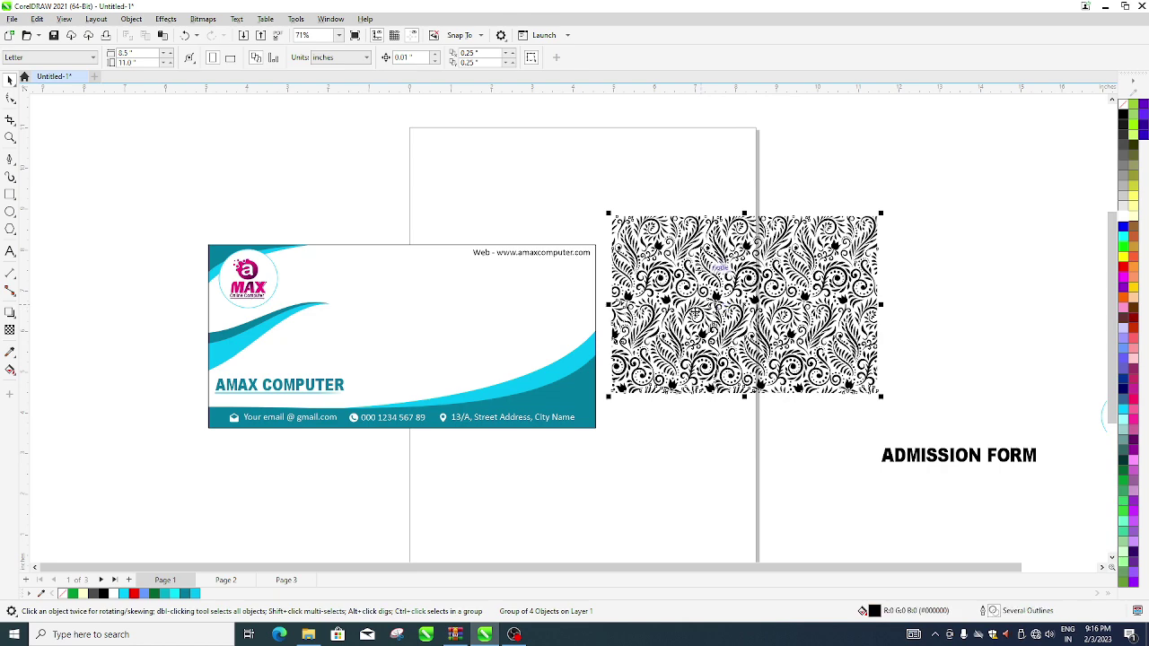
{"action": "right_click", "coordinate": [613, 223]}
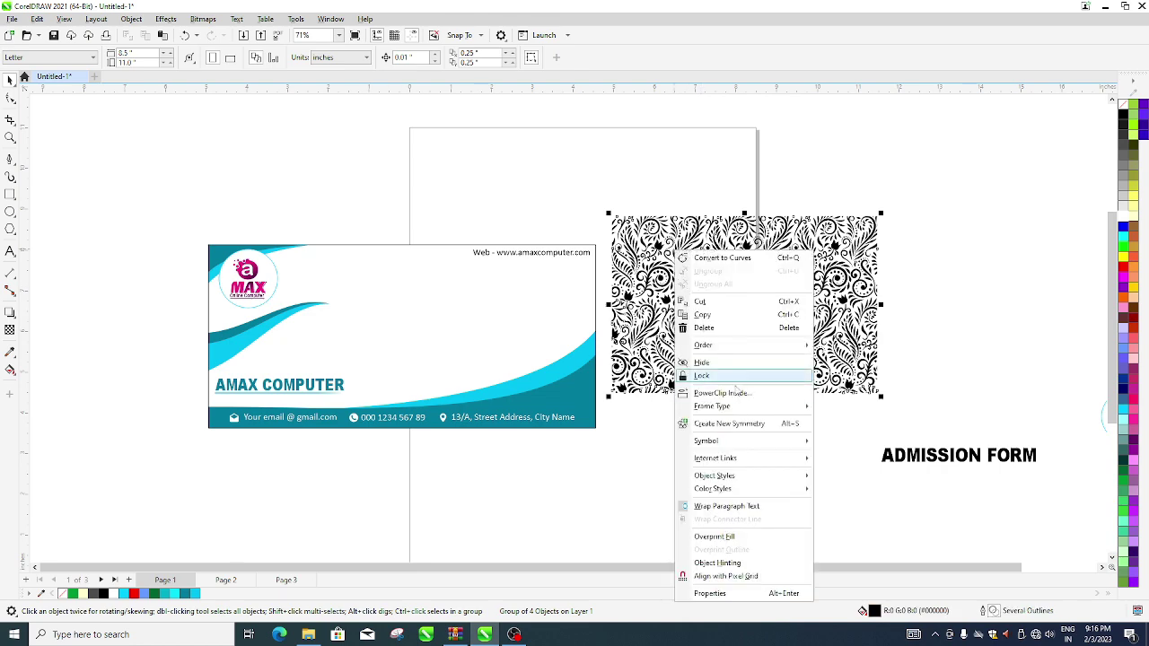
{"action": "left_click", "coordinate": [709, 386]}
{"action": "left_click", "coordinate": [429, 294]}
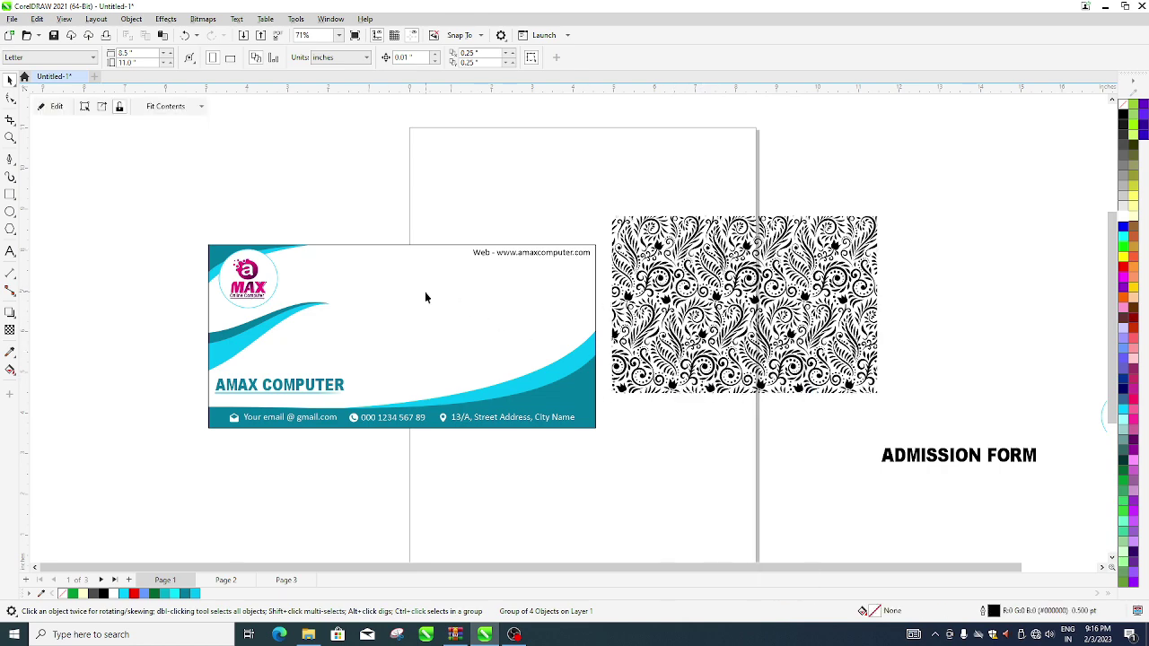
- Edit the PowerClip and send the floral pattern behind the teal waves
{"action": "left_click", "coordinate": [57, 107]}
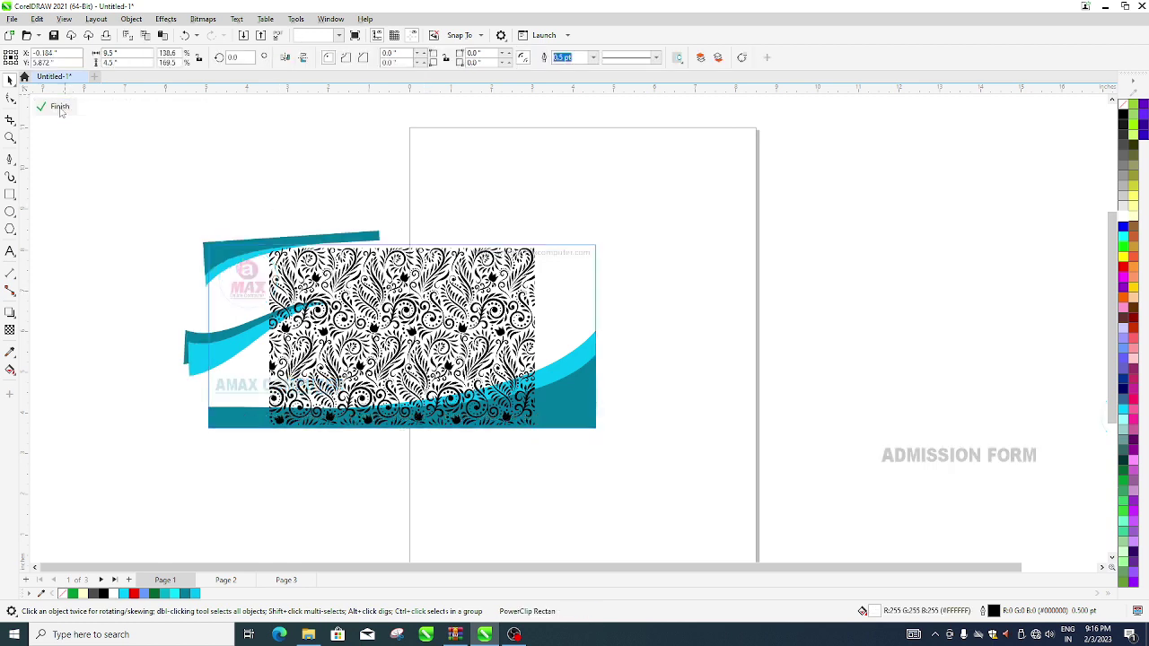
{"action": "left_click", "coordinate": [370, 358]}
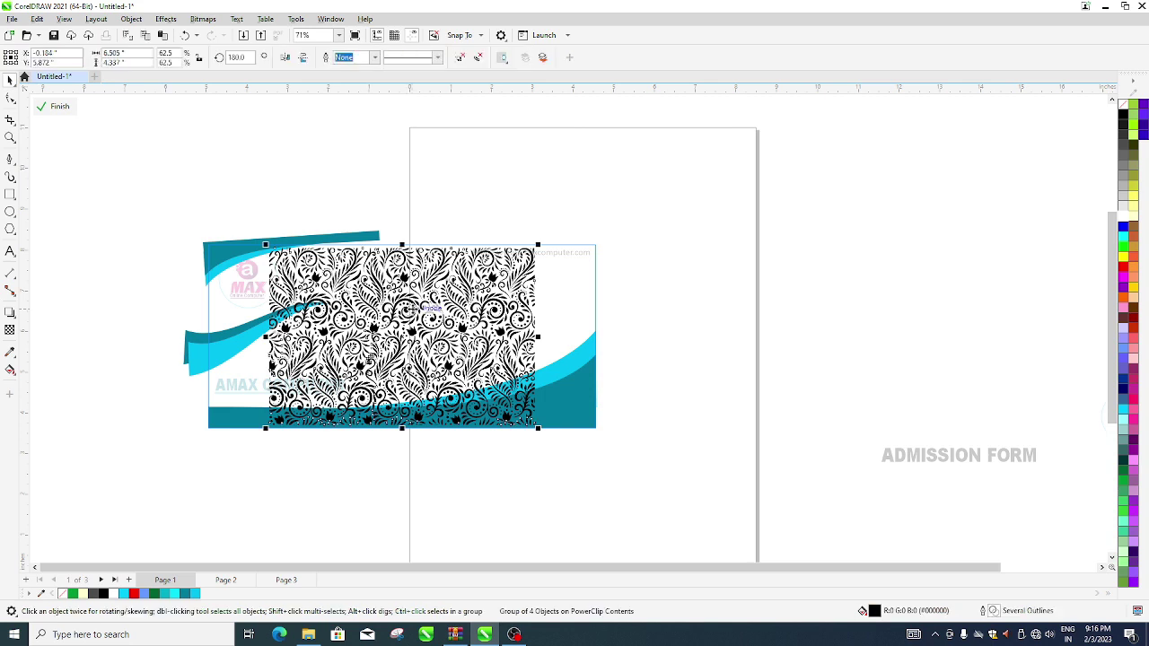
{"action": "key", "text": "ctrl+Page_Down"}
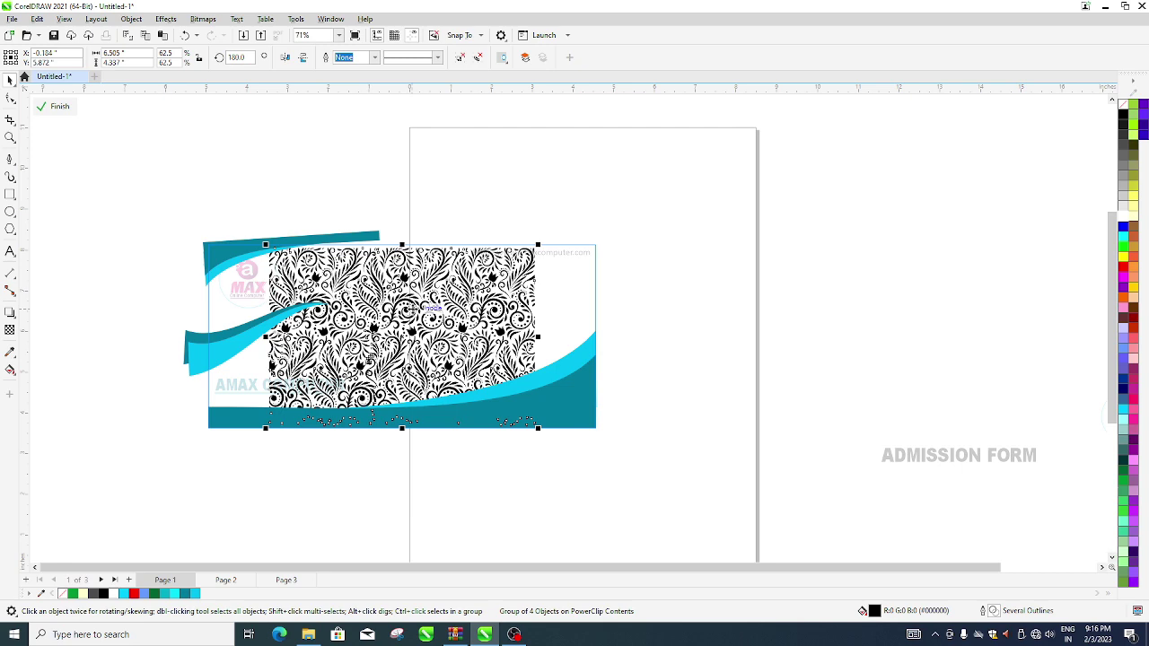
{"action": "scroll", "coordinate": [431, 270], "scroll_direction": "up", "scroll_amount": 1}
{"action": "scroll", "coordinate": [430, 269], "scroll_direction": "up", "scroll_amount": 1}
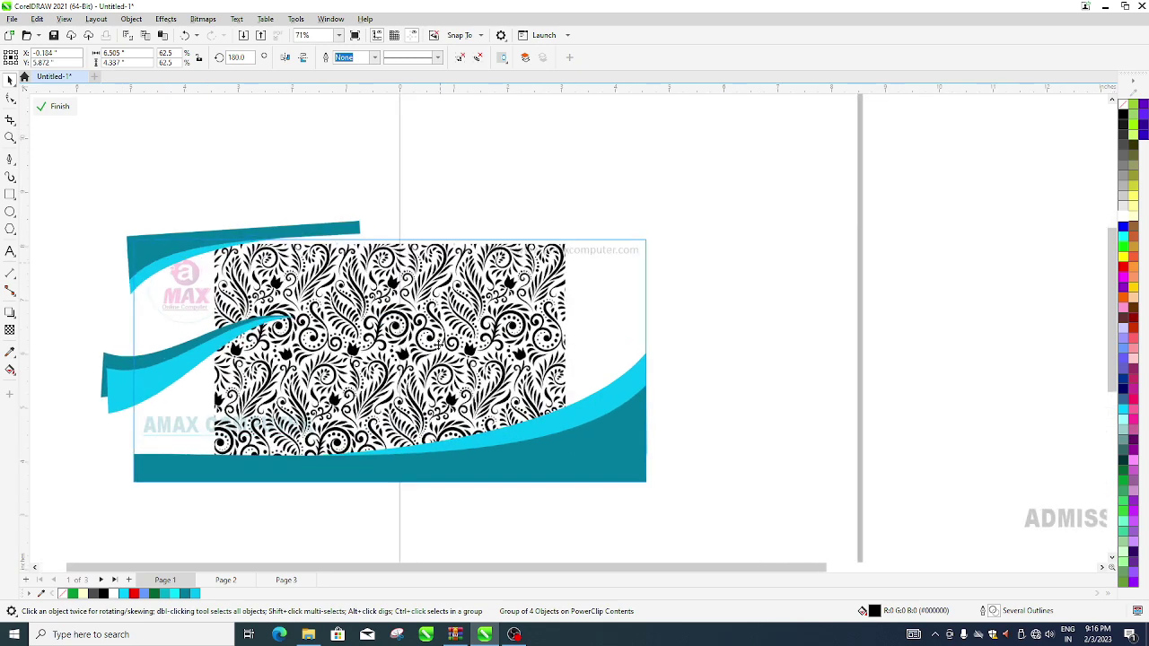
- Enlarge the floral pattern to fill the card, colour it light grey, and finish editing
{"action": "mouse_move", "coordinate": [398, 340]}
{"action": "left_mouse_down"}
{"action": "mouse_move", "coordinate": [309, 342]}
{"action": "mouse_move", "coordinate": [376, 343]}
{"action": "left_mouse_up"}
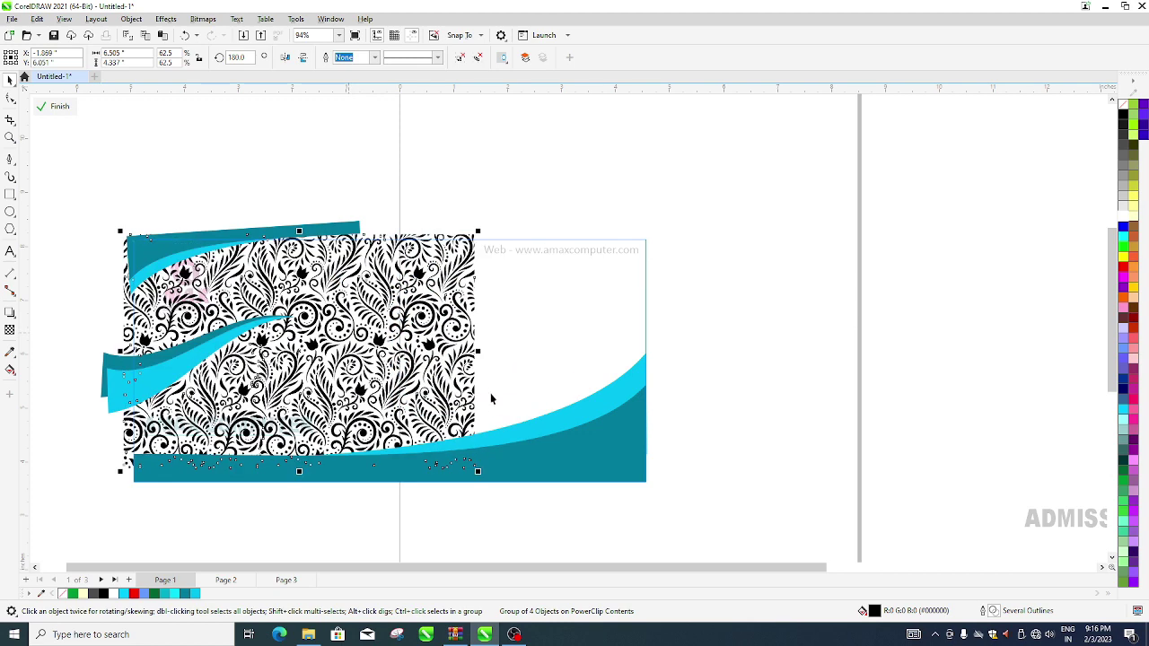
{"action": "scroll", "coordinate": [671, 569], "scroll_direction": "down", "scroll_amount": 1}
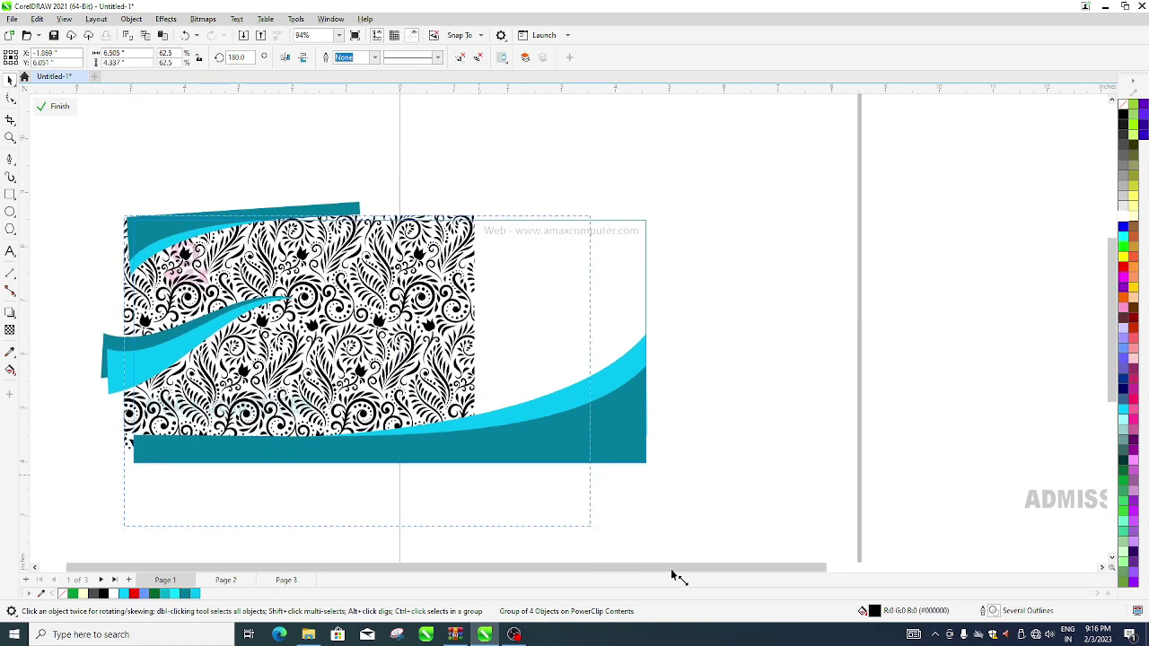
{"action": "scroll", "coordinate": [665, 520], "scroll_direction": "down", "scroll_amount": 1}
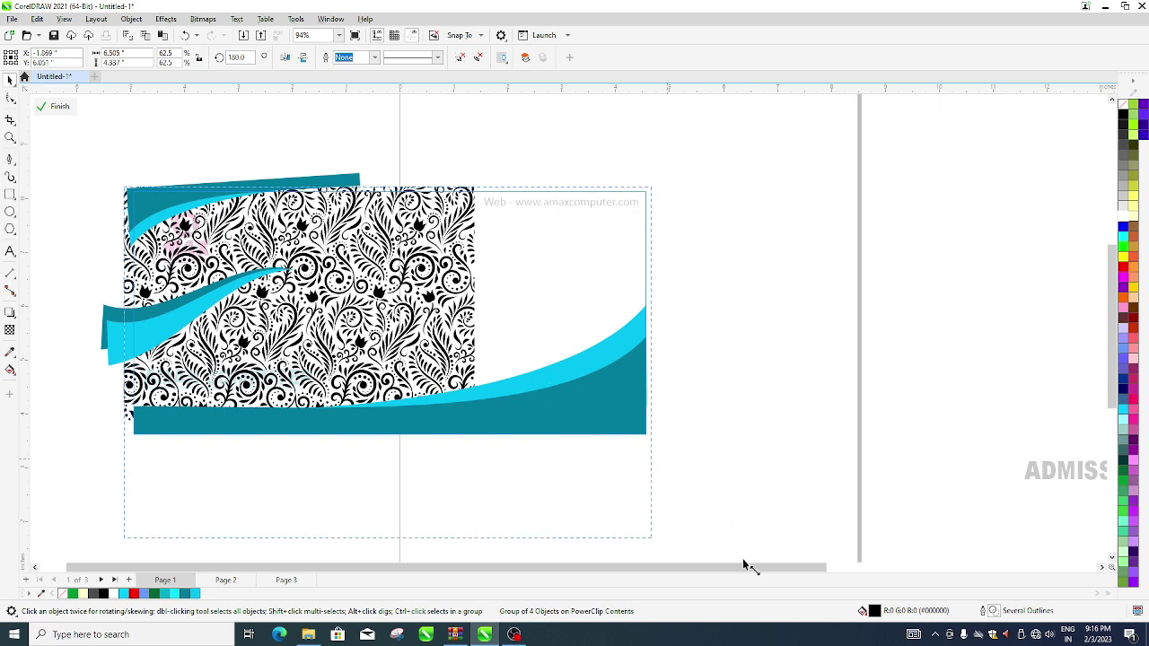
{"action": "scroll", "coordinate": [743, 558], "scroll_direction": "down", "scroll_amount": 1}
{"action": "left_click_drag", "start_coordinate": [730, 550], "coordinate": [680, 463]}
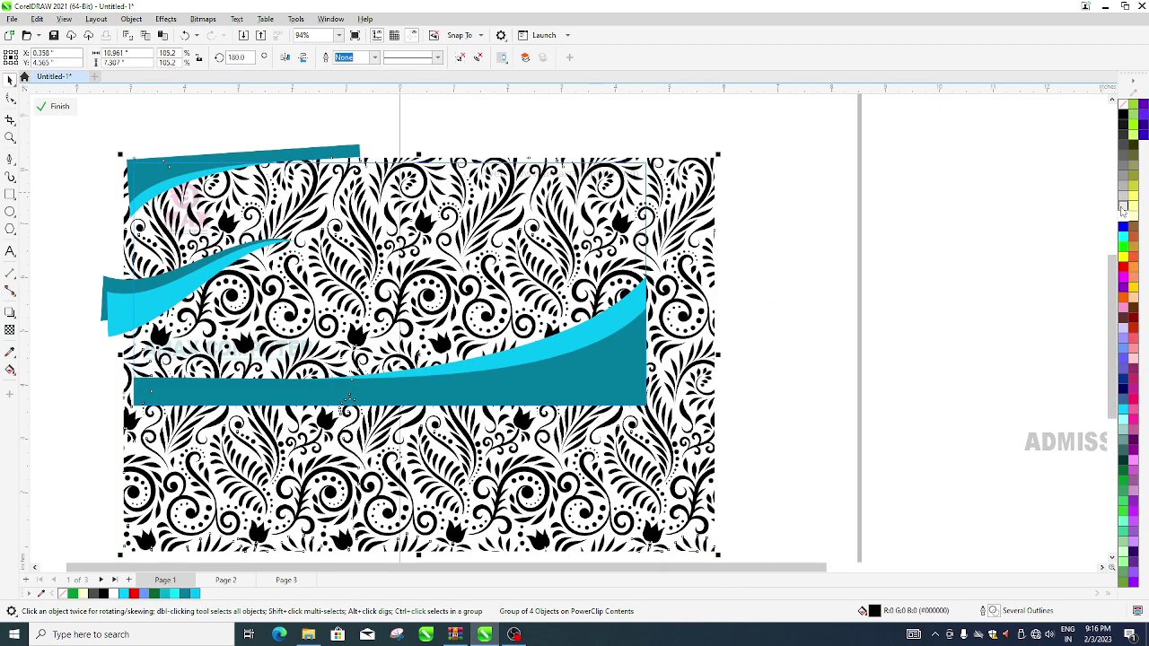
{"action": "left_click", "coordinate": [1121, 206]}
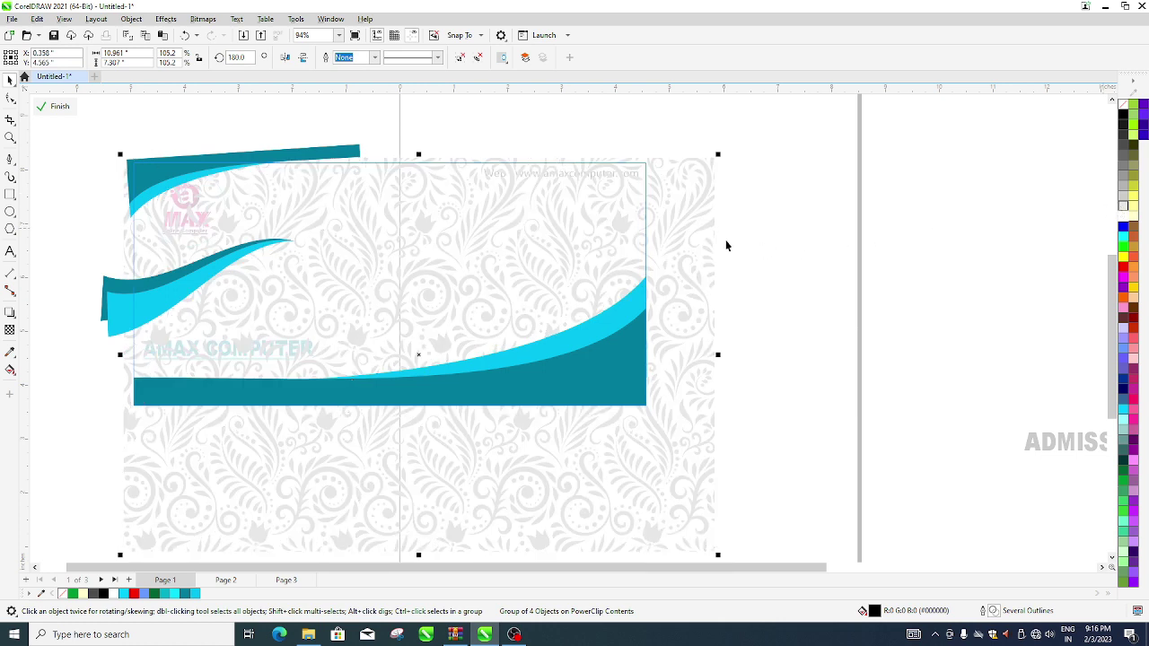
{"action": "left_click", "coordinate": [56, 108]}
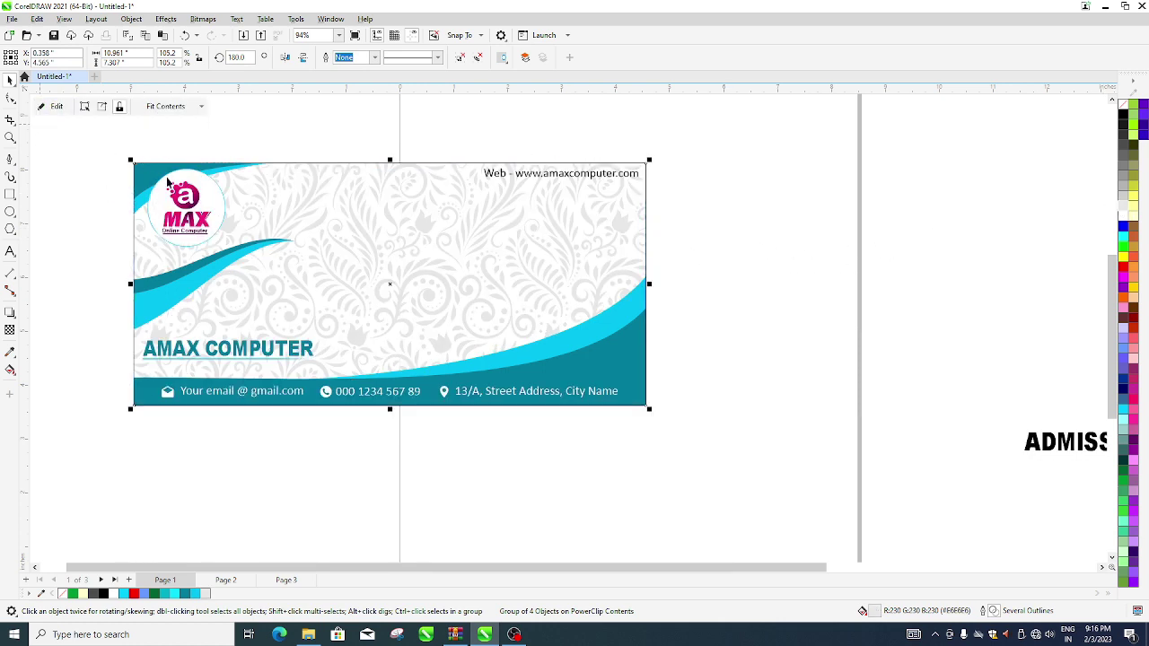
{"action": "scroll", "coordinate": [167, 183], "scroll_direction": "down", "scroll_amount": 1}
{"action": "scroll", "coordinate": [167, 183], "scroll_direction": "down", "scroll_amount": 1}
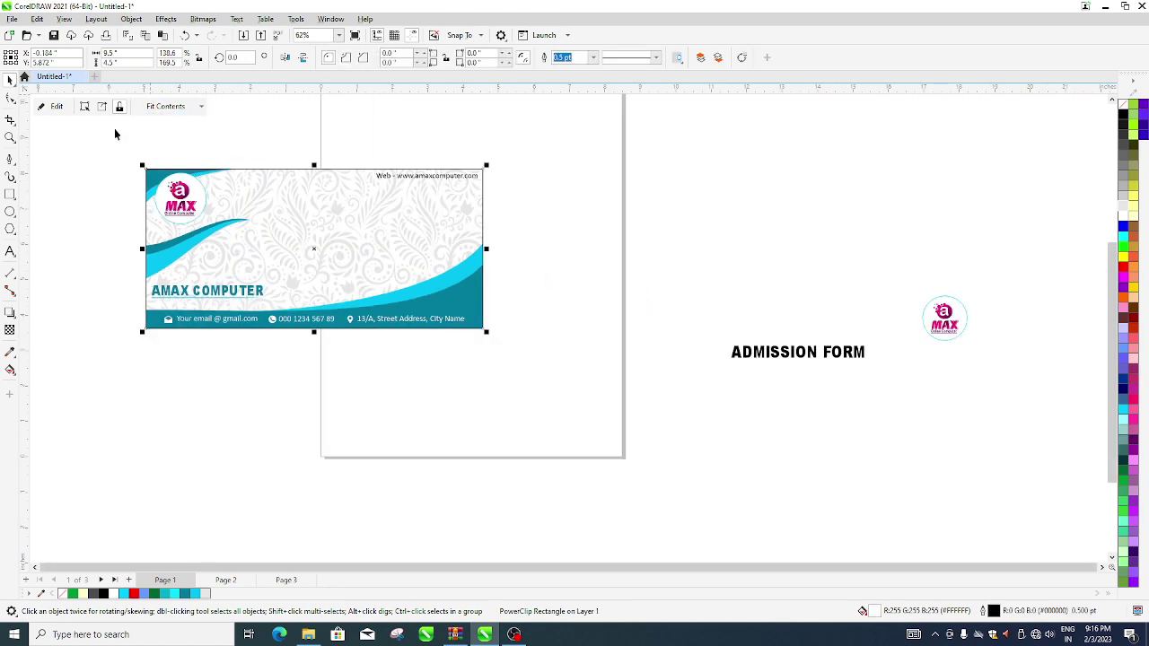
- Recolour the clipped floral pattern to a paler #F5F2F2 grey using the fill colour viewer
{"action": "scroll", "coordinate": [115, 134], "scroll_direction": "up", "scroll_amount": 3}
{"action": "double_click", "coordinate": [474, 270]}
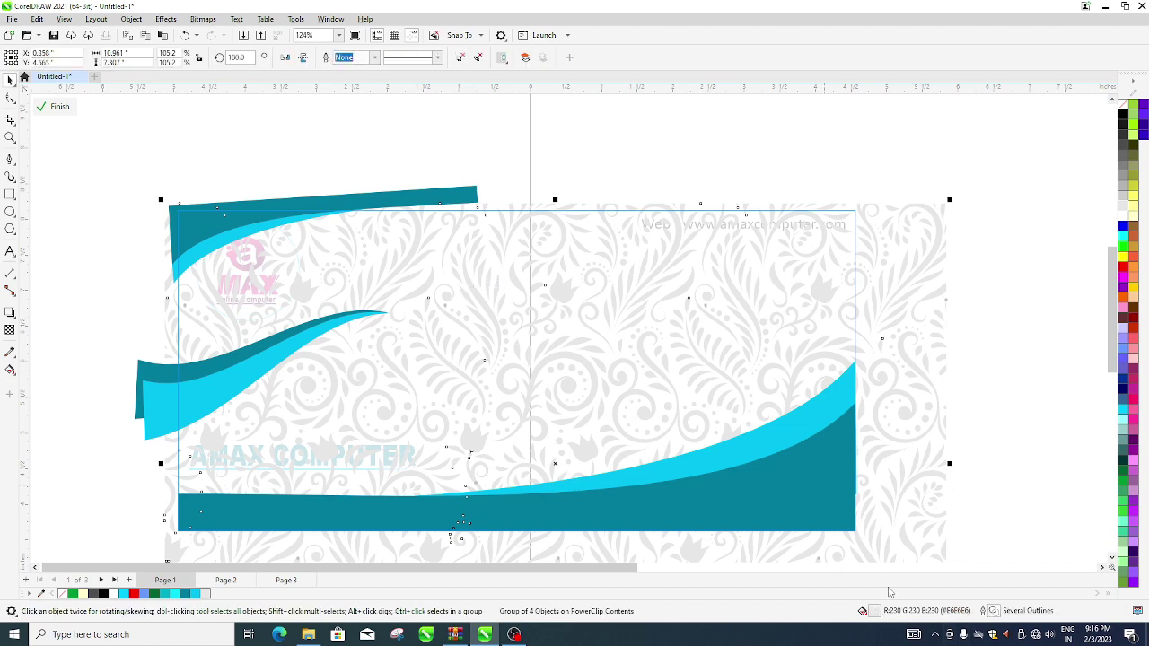
{"action": "key", "text": "shift+F11"}
{"action": "left_click", "coordinate": [415, 208]}
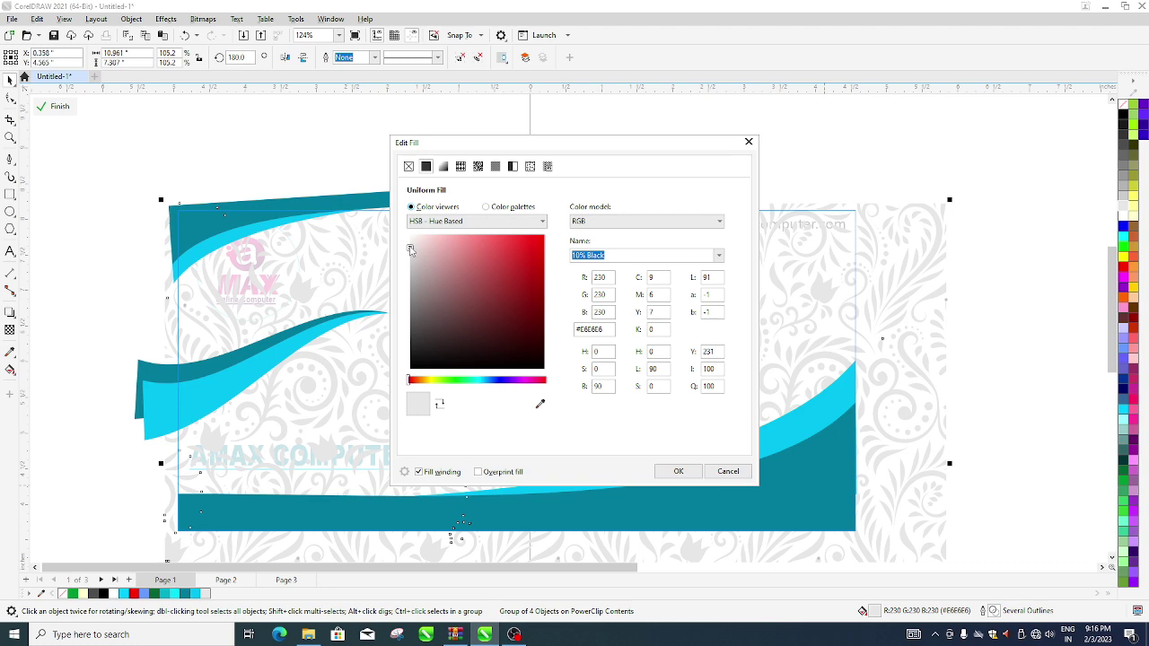
{"action": "left_click", "coordinate": [410, 250]}
{"action": "left_click_drag", "start_coordinate": [411, 246], "coordinate": [410, 243]}
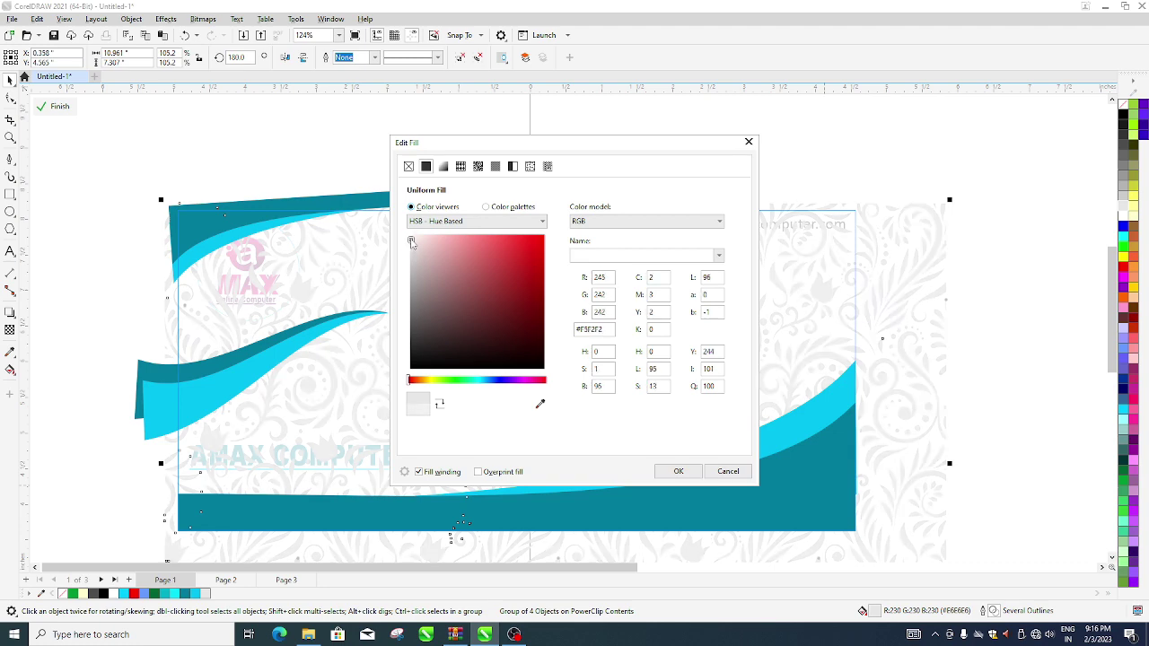
{"action": "left_click", "coordinate": [681, 473]}
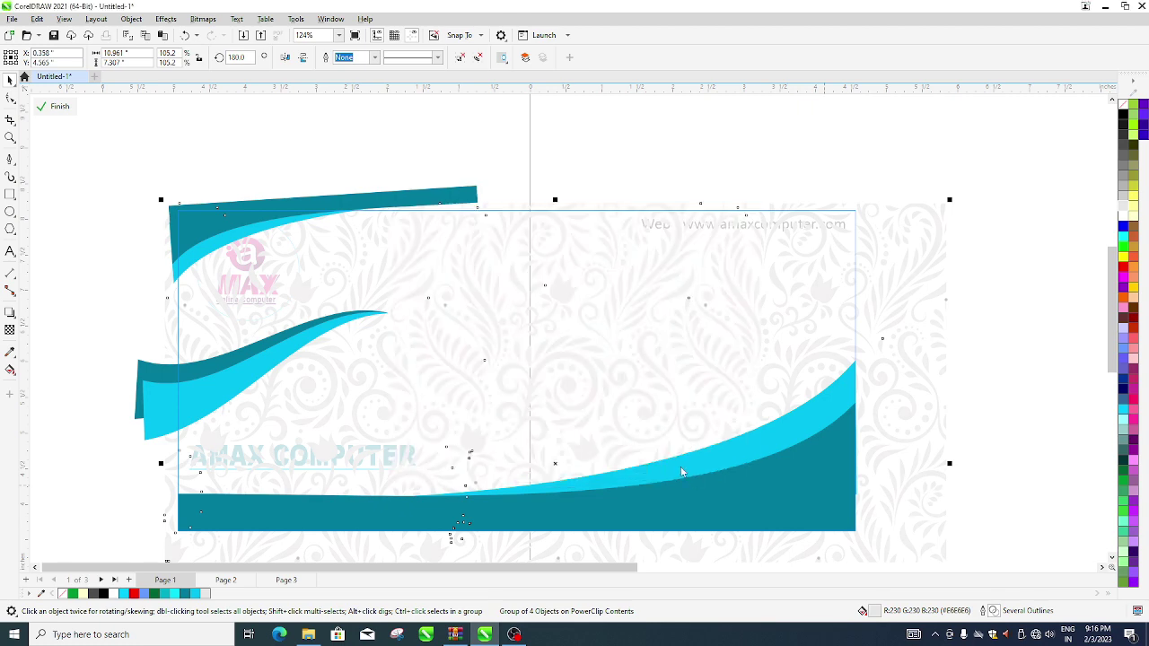
{"action": "left_click", "coordinate": [71, 110]}
- Move the ADMISSION FORM title onto the card and delete the spare round logo
{"action": "scroll", "coordinate": [649, 339], "scroll_direction": "down", "scroll_amount": 1}
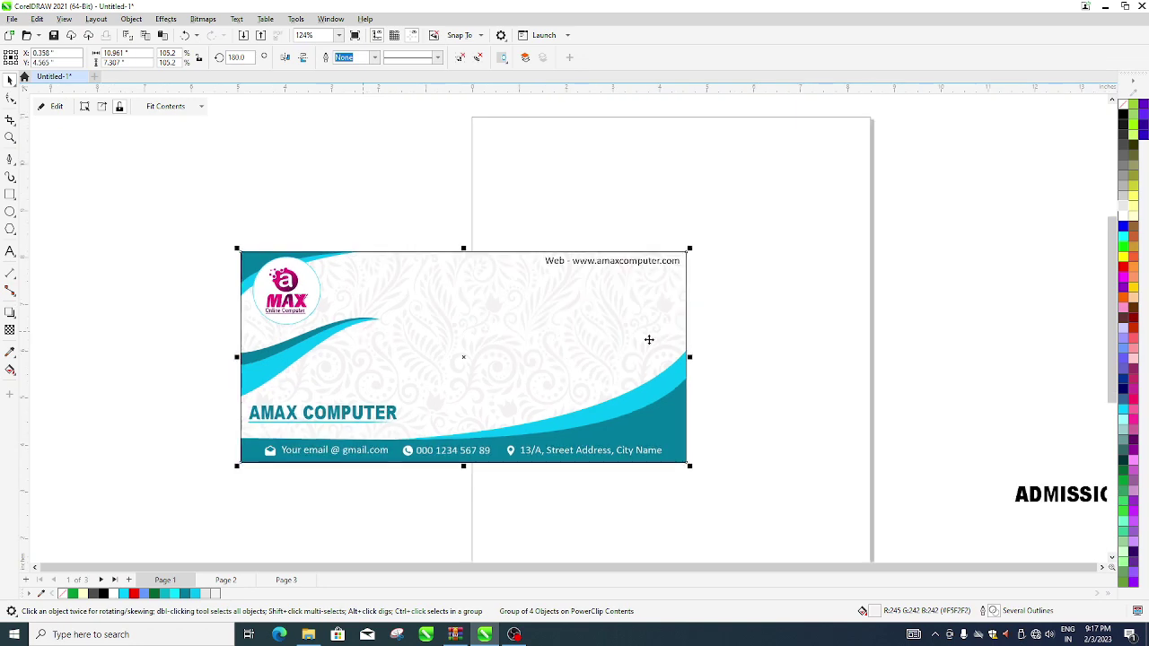
{"action": "scroll", "coordinate": [667, 246], "scroll_direction": "up", "scroll_amount": 3}
{"action": "left_click_drag", "start_coordinate": [727, 231], "coordinate": [466, 292]}
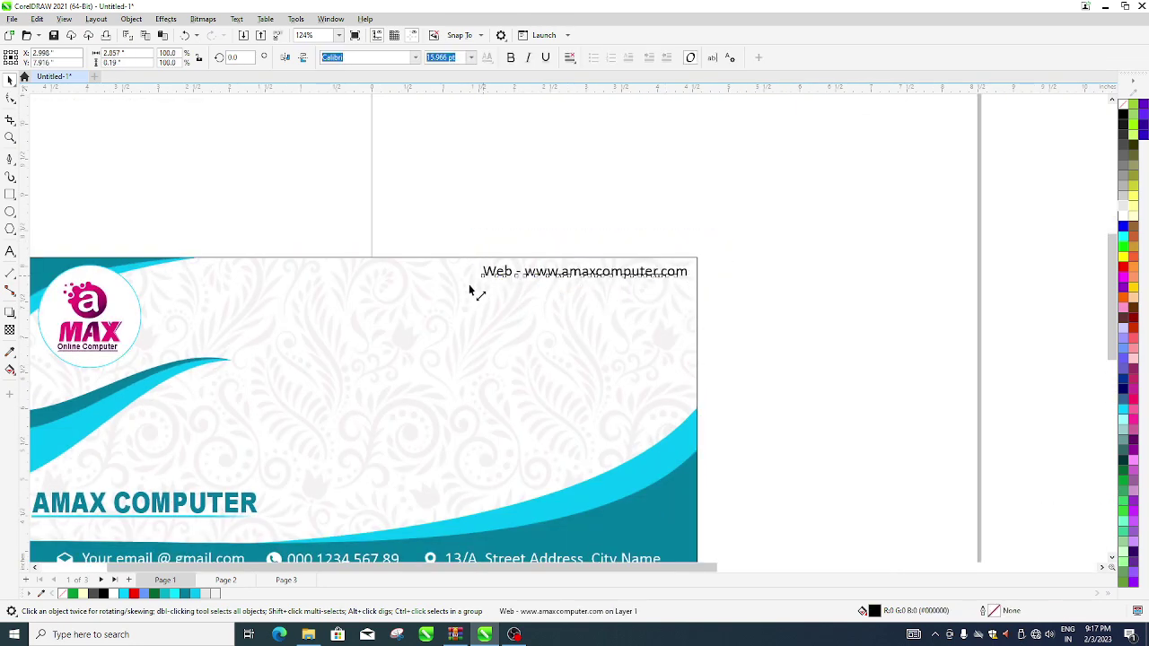
{"action": "left_click", "coordinate": [519, 194]}
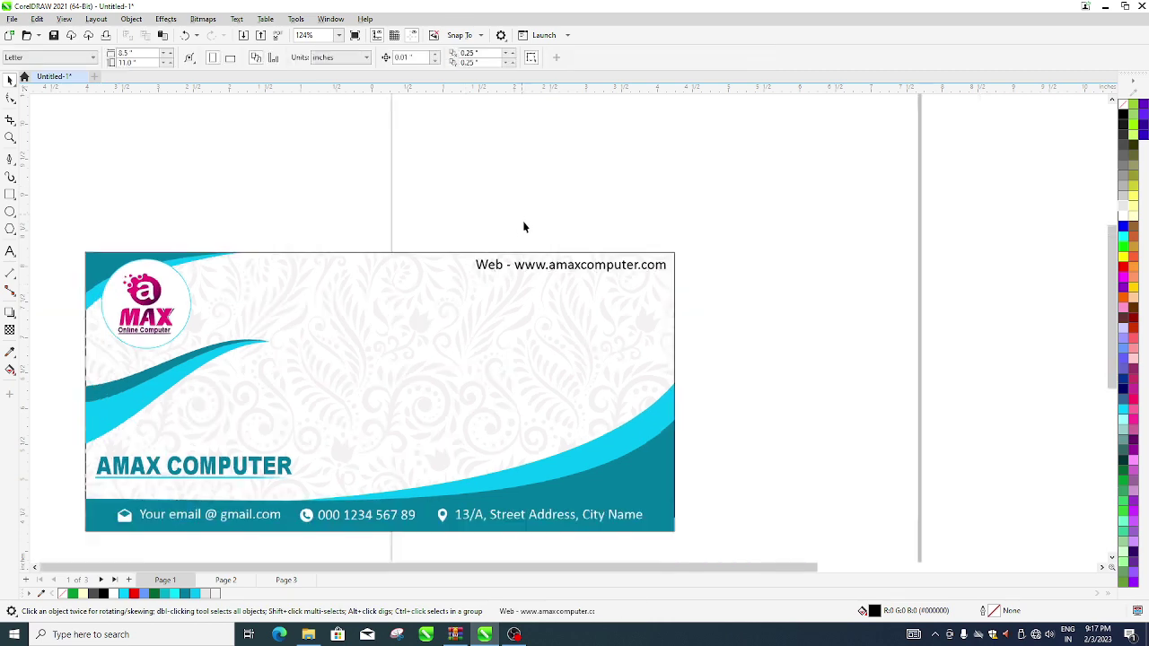
{"action": "scroll", "coordinate": [517, 242], "scroll_direction": "down", "scroll_amount": 4}
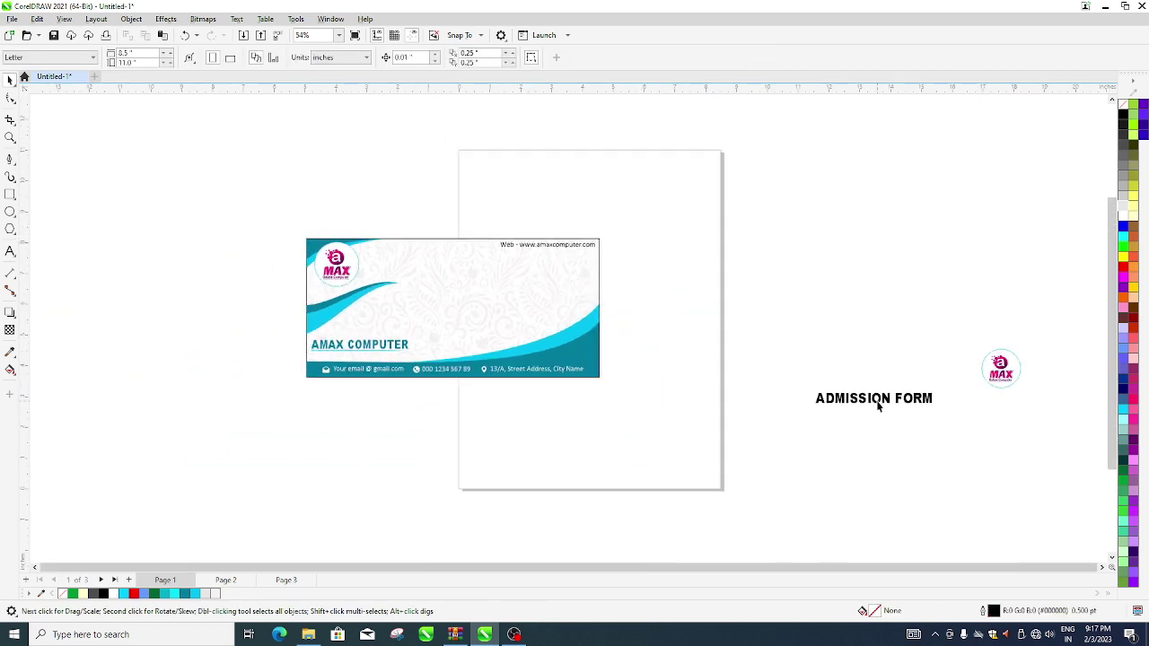
{"action": "mouse_move", "coordinate": [879, 405]}
{"action": "left_mouse_down"}
{"action": "mouse_move", "coordinate": [514, 305]}
{"action": "mouse_move", "coordinate": [443, 266]}
{"action": "left_mouse_up"}
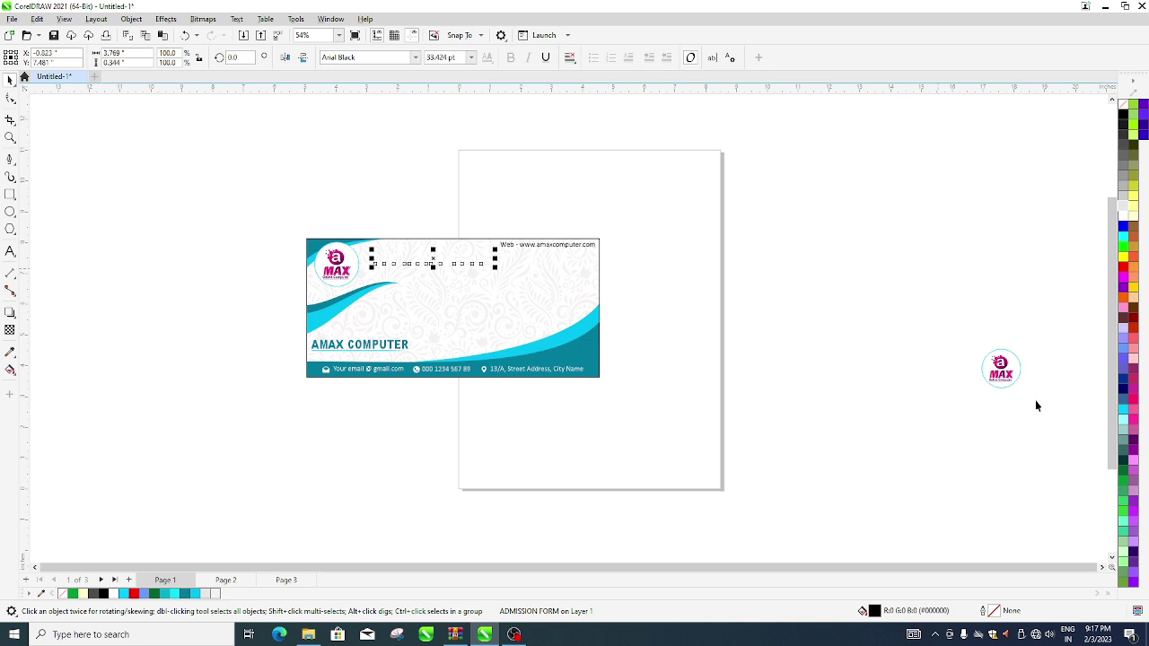
{"action": "key", "text": "Tab"}
{"action": "key", "text": "Delete"}
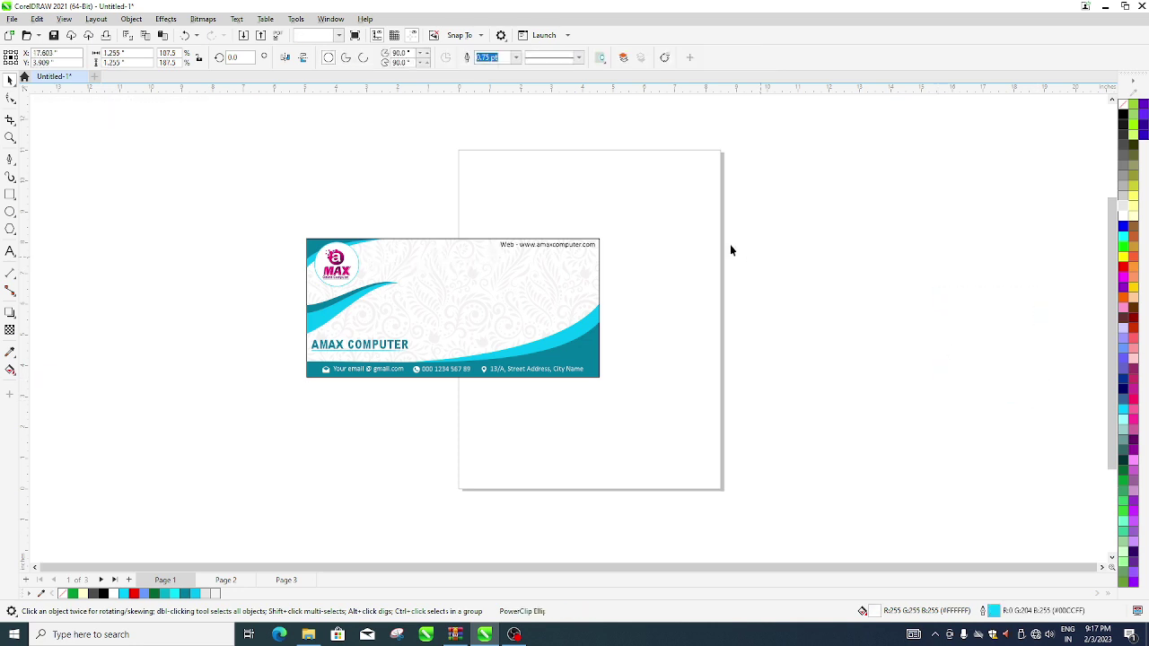
- Position the ADMISSION FORM title beside the logo and colour it red
{"action": "scroll", "coordinate": [392, 252], "scroll_direction": "up", "scroll_amount": 2}
{"action": "mouse_move", "coordinate": [331, 177]}
{"action": "left_mouse_down"}
{"action": "mouse_move", "coordinate": [584, 314]}
{"action": "mouse_move", "coordinate": [605, 313]}
{"action": "left_mouse_up"}
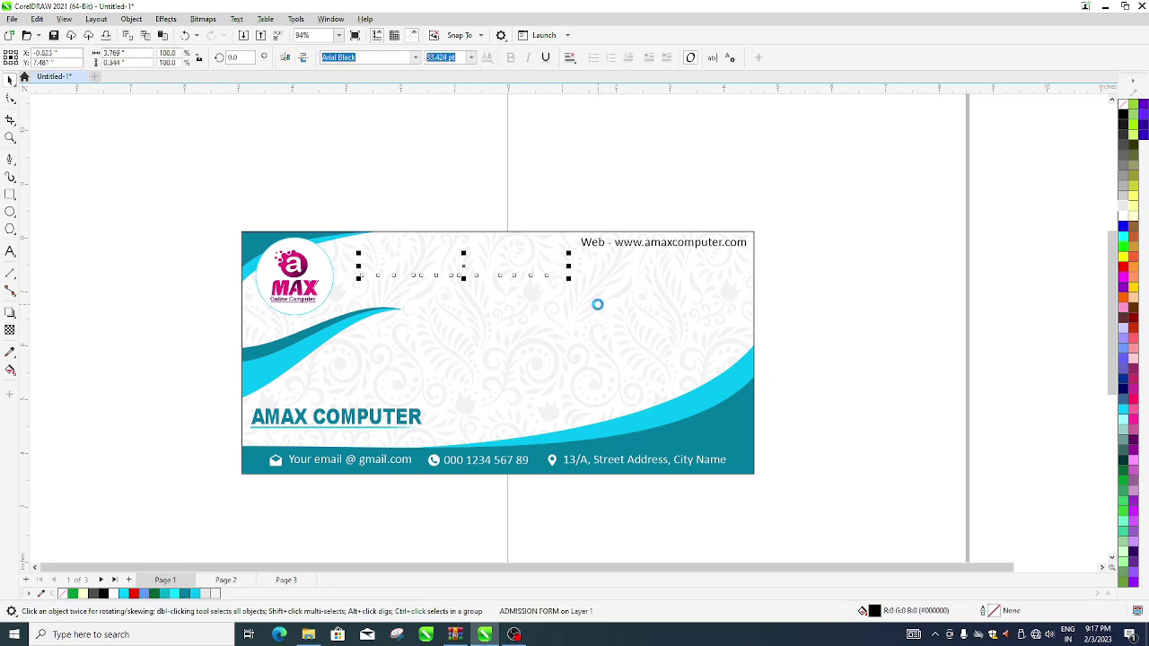
{"action": "scroll", "coordinate": [469, 240], "scroll_direction": "up", "scroll_amount": 2}
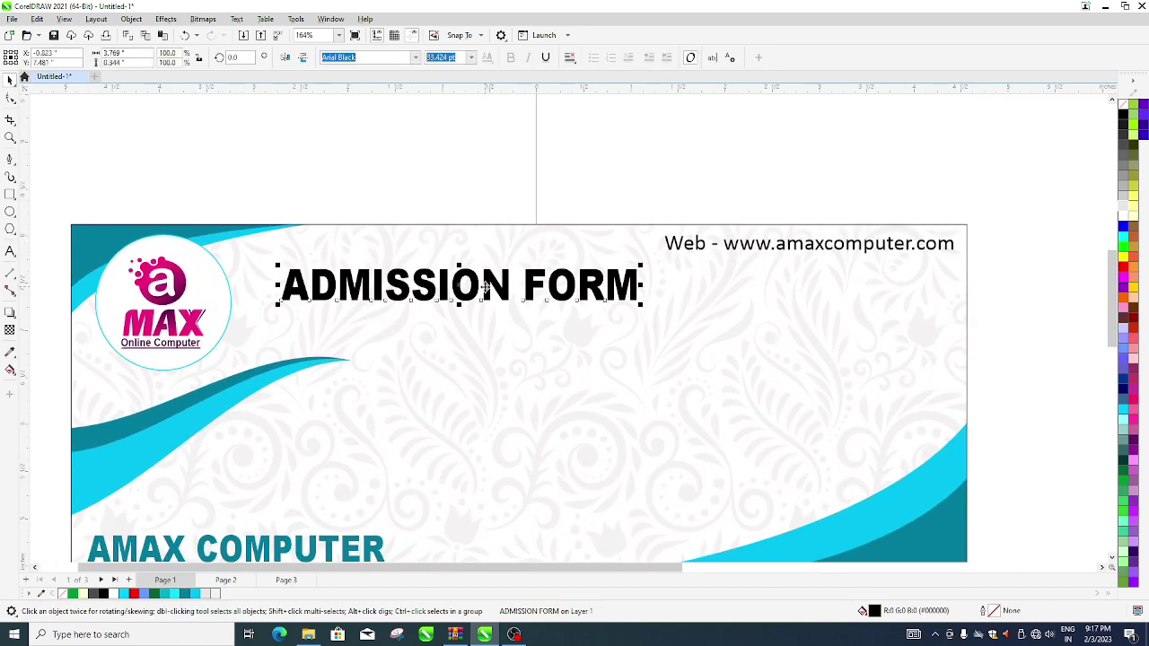
{"action": "left_click_drag", "start_coordinate": [473, 278], "coordinate": [483, 289]}
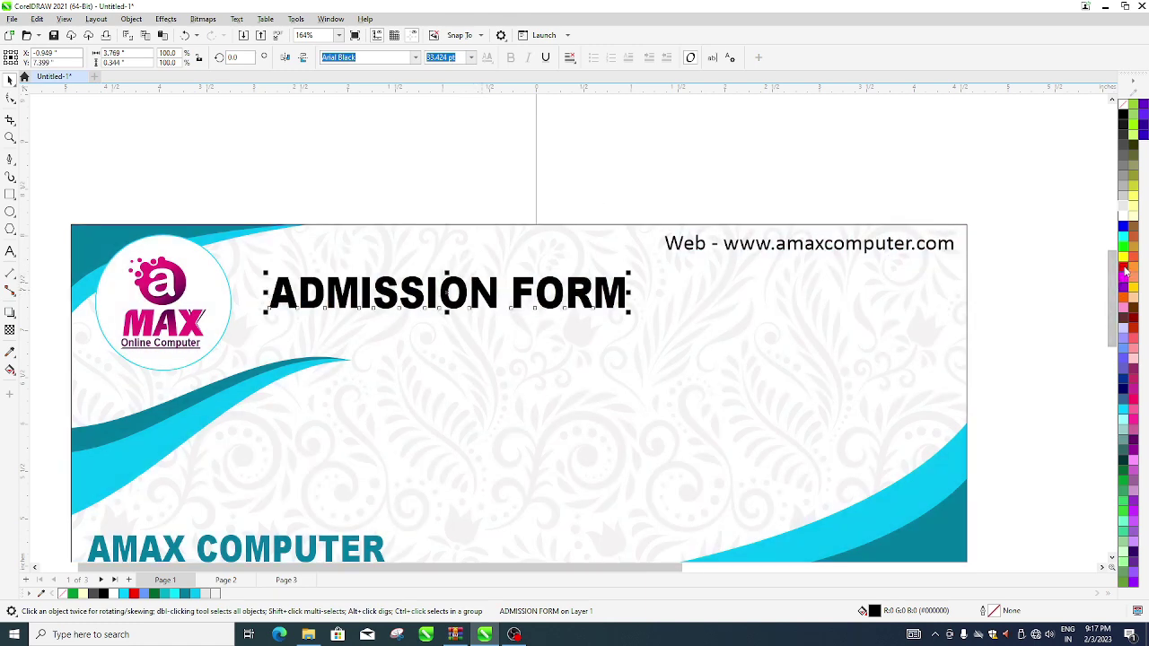
{"action": "left_click", "coordinate": [1128, 267]}
- Add thin red, outline-free bars above and below the ADMISSION FORM title
{"action": "scroll", "coordinate": [305, 284], "scroll_direction": "up", "scroll_amount": 2}
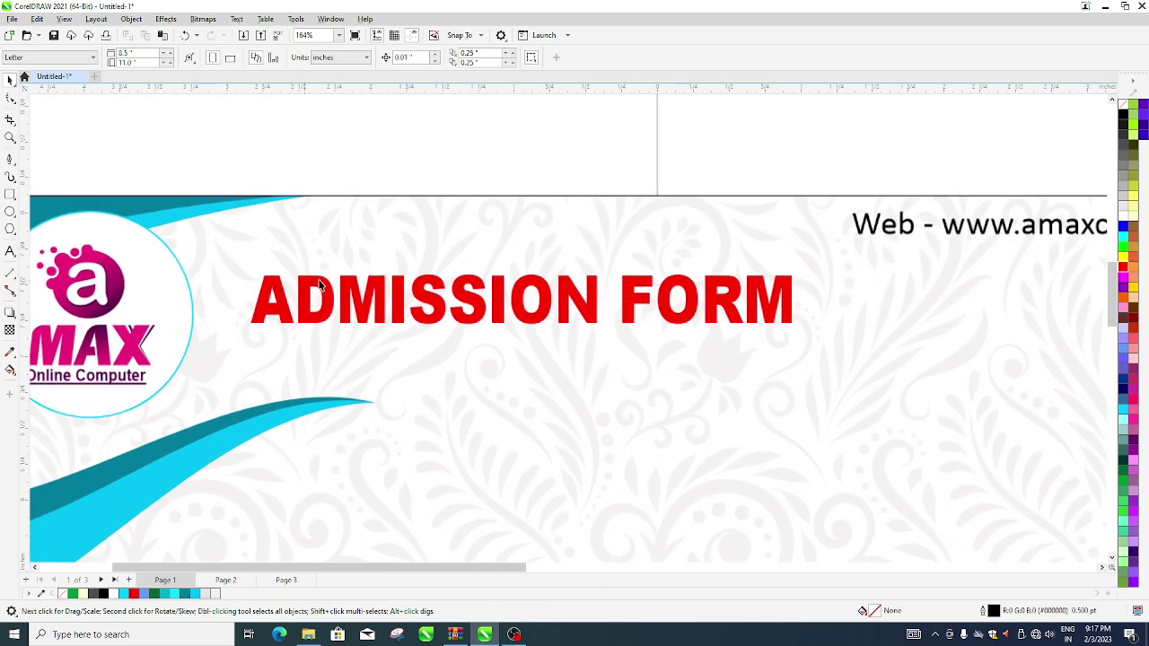
{"action": "key", "text": "F6"}
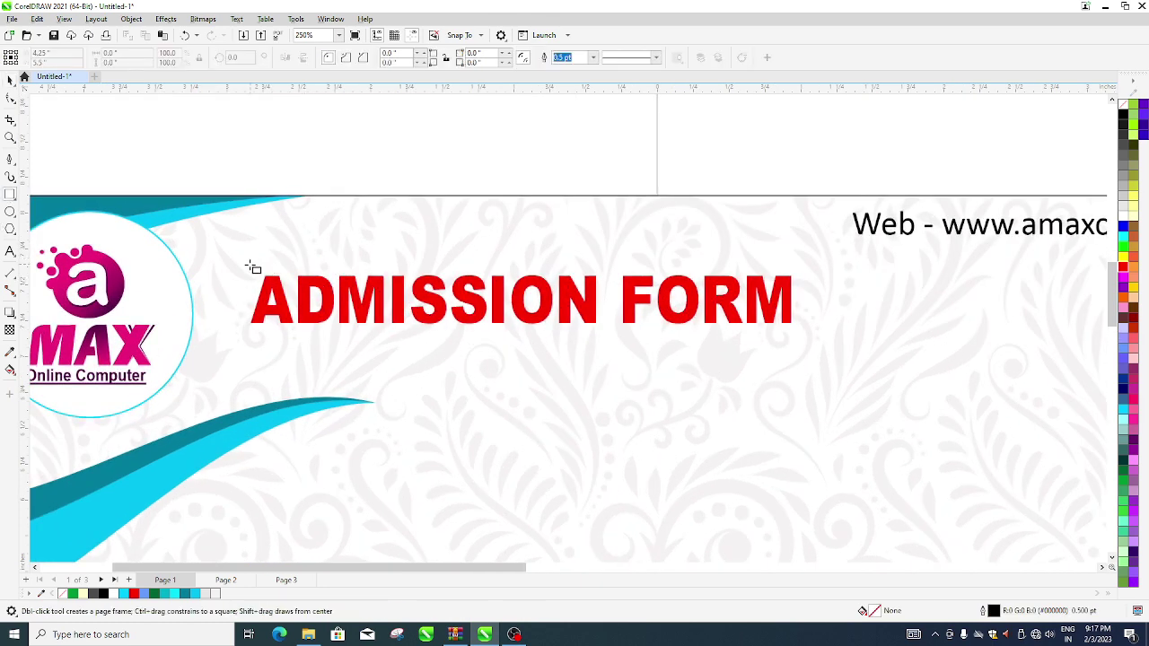
{"action": "left_click_drag", "start_coordinate": [250, 265], "coordinate": [795, 270]}
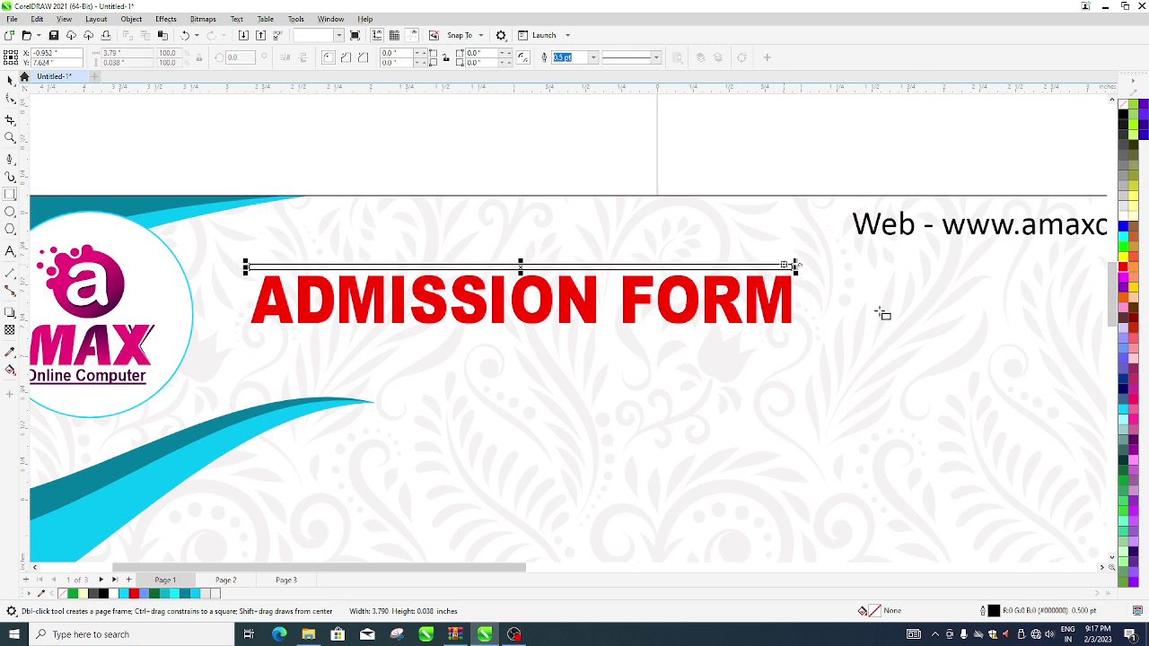
{"action": "left_click", "coordinate": [1124, 268]}
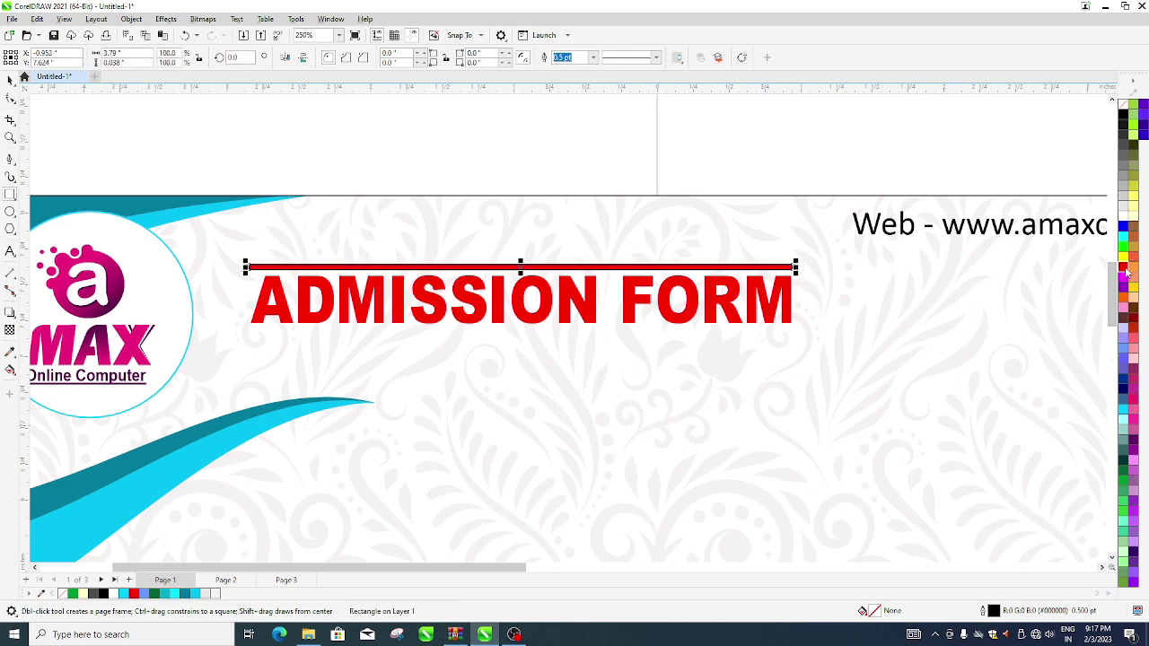
{"action": "right_click", "coordinate": [1124, 106]}
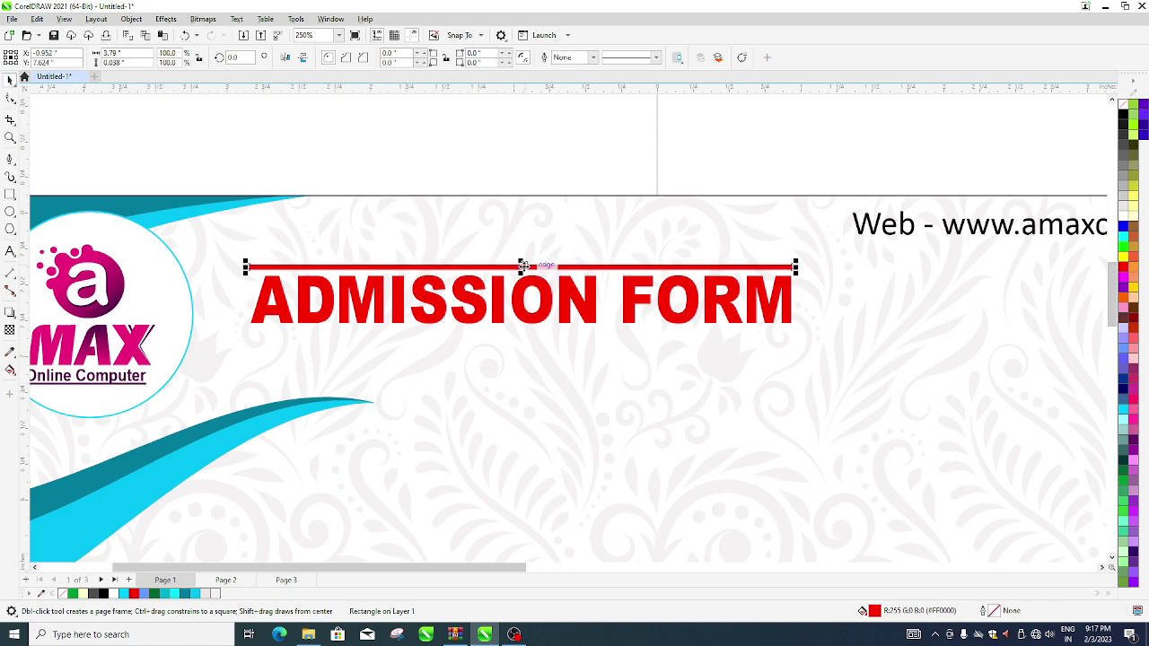
{"action": "left_click_drag", "start_coordinate": [521, 265], "coordinate": [525, 334]}
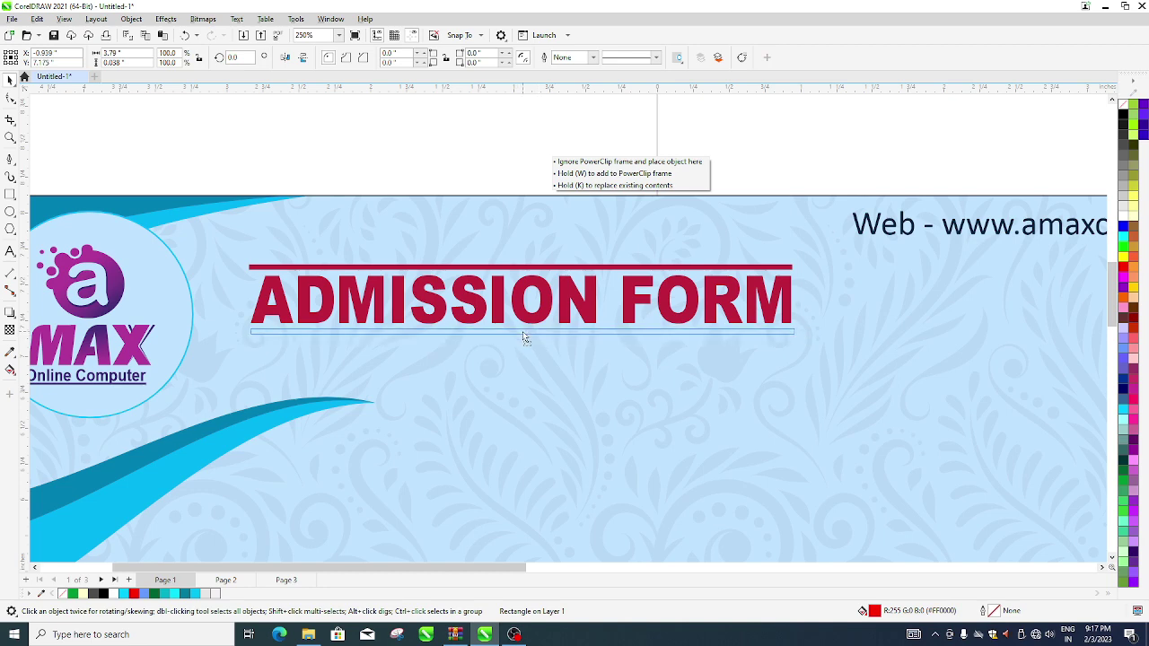
{"action": "left_click_drag", "start_coordinate": [526, 338], "coordinate": [523, 331]}
{"action": "key", "text": "ctrl+z"}
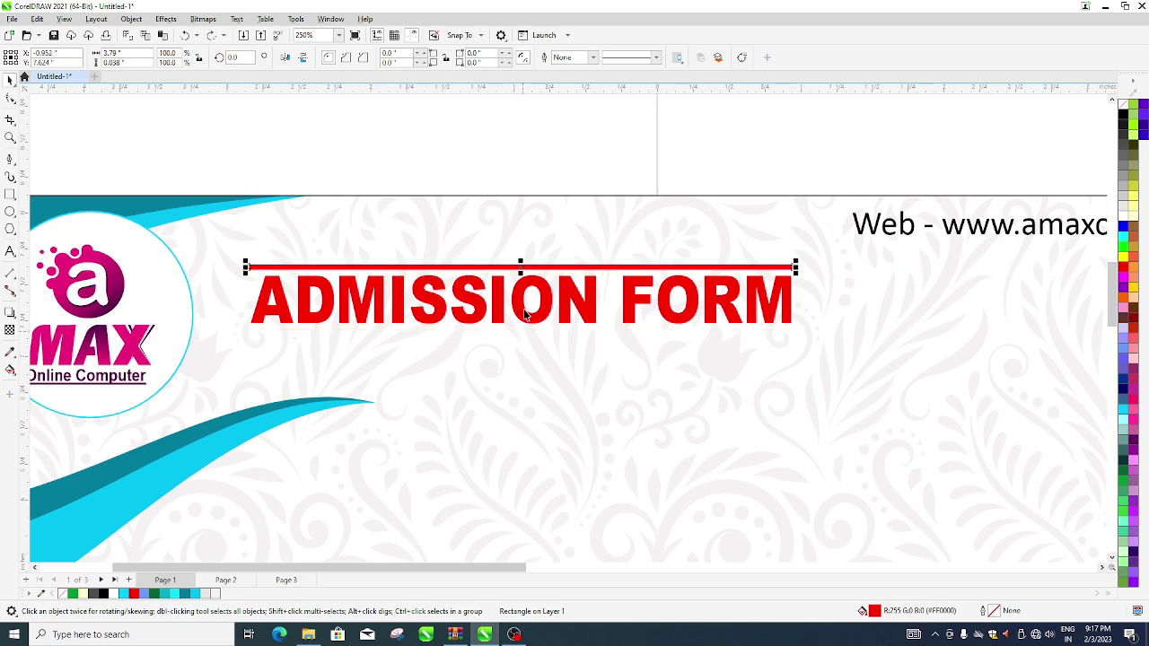
{"action": "mouse_move", "coordinate": [521, 267]}
{"action": "left_mouse_down"}
{"action": "mouse_move", "coordinate": [525, 349]}
{"action": "mouse_move", "coordinate": [523, 335]}
{"action": "left_mouse_up"}
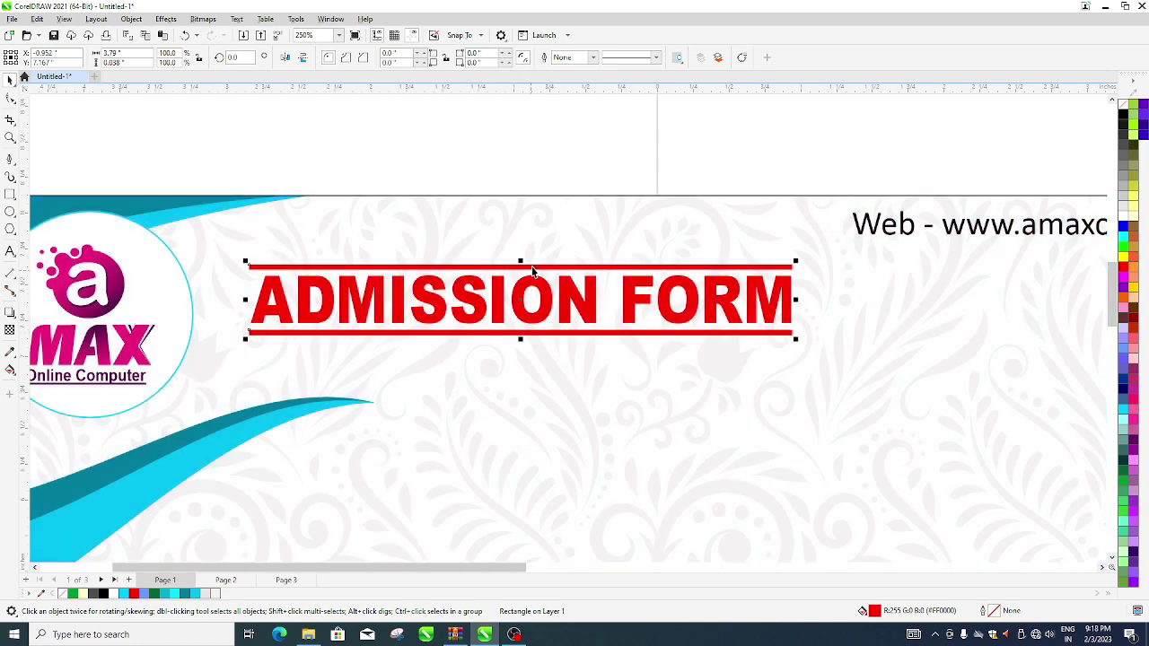
{"action": "left_click", "coordinate": [532, 268], "text": "shift"}
{"action": "left_click", "coordinate": [475, 134]}
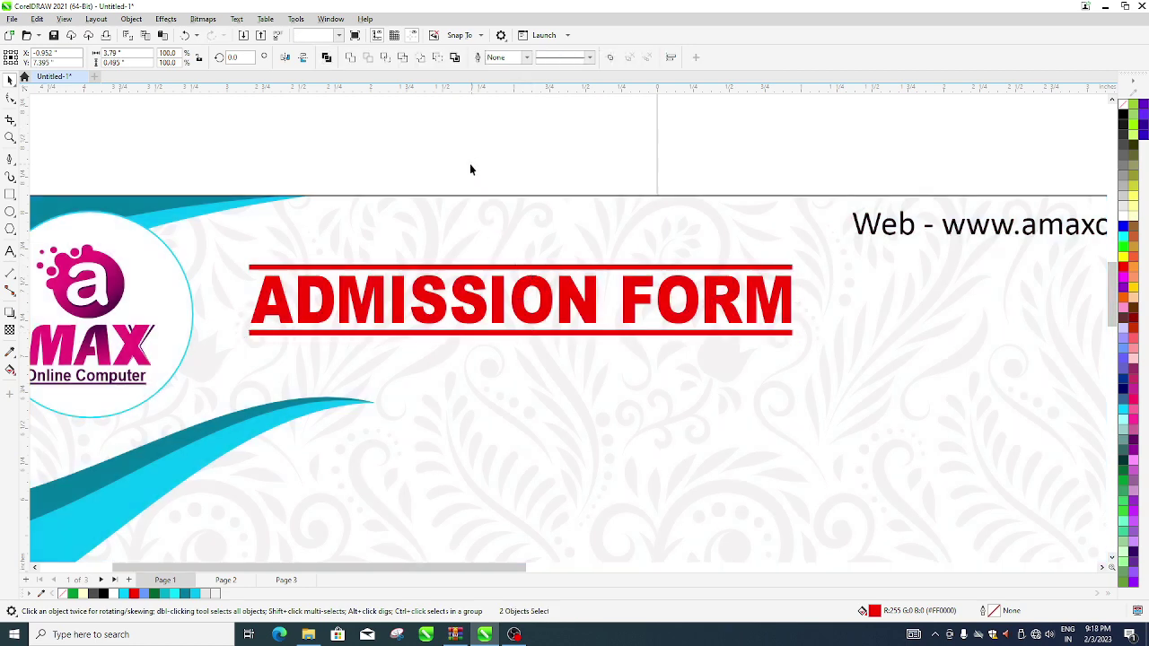
{"action": "scroll", "coordinate": [469, 164], "scroll_direction": "down", "scroll_amount": 3}
{"action": "scroll", "coordinate": [497, 265], "scroll_direction": "down", "scroll_amount": 2}
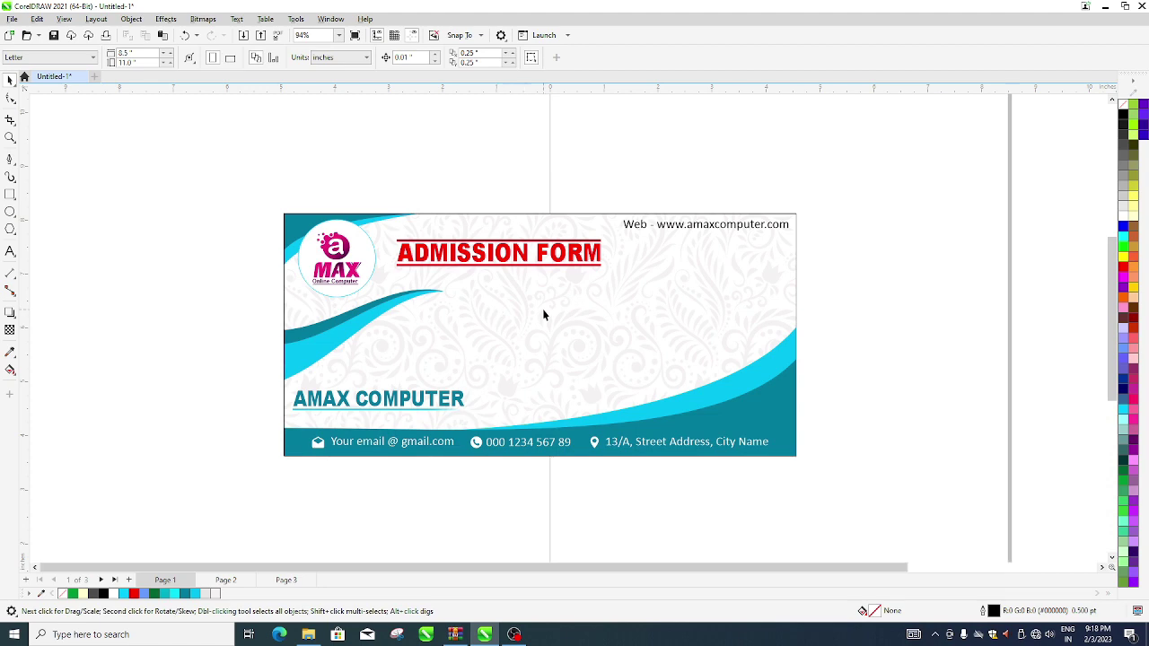
{"action": "scroll", "coordinate": [542, 308], "scroll_direction": "up", "scroll_amount": 2}
{"action": "scroll", "coordinate": [542, 309], "scroll_direction": "down", "scroll_amount": 1}
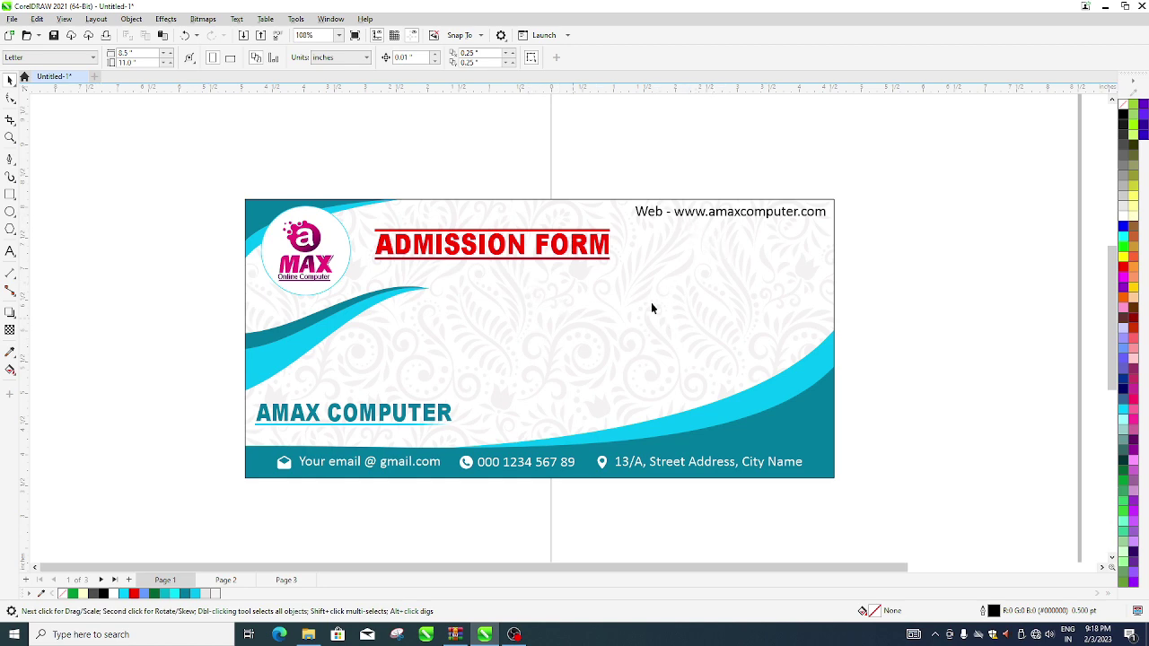
{"action": "left_click", "coordinate": [728, 216]}
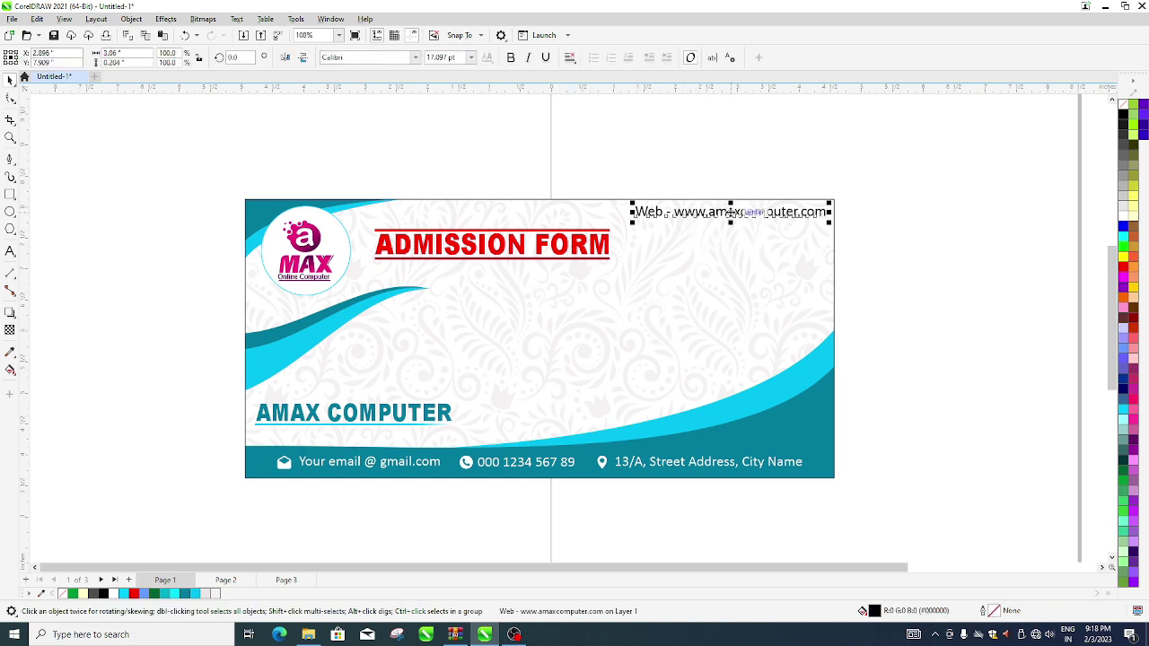
{"action": "mouse_move", "coordinate": [732, 216]}
{"action": "left_mouse_down"}
{"action": "mouse_move", "coordinate": [650, 303]}
{"action": "mouse_move", "coordinate": [641, 293]}
{"action": "left_mouse_up"}
{"action": "scroll", "coordinate": [584, 276], "scroll_direction": "up", "scroll_amount": 1}
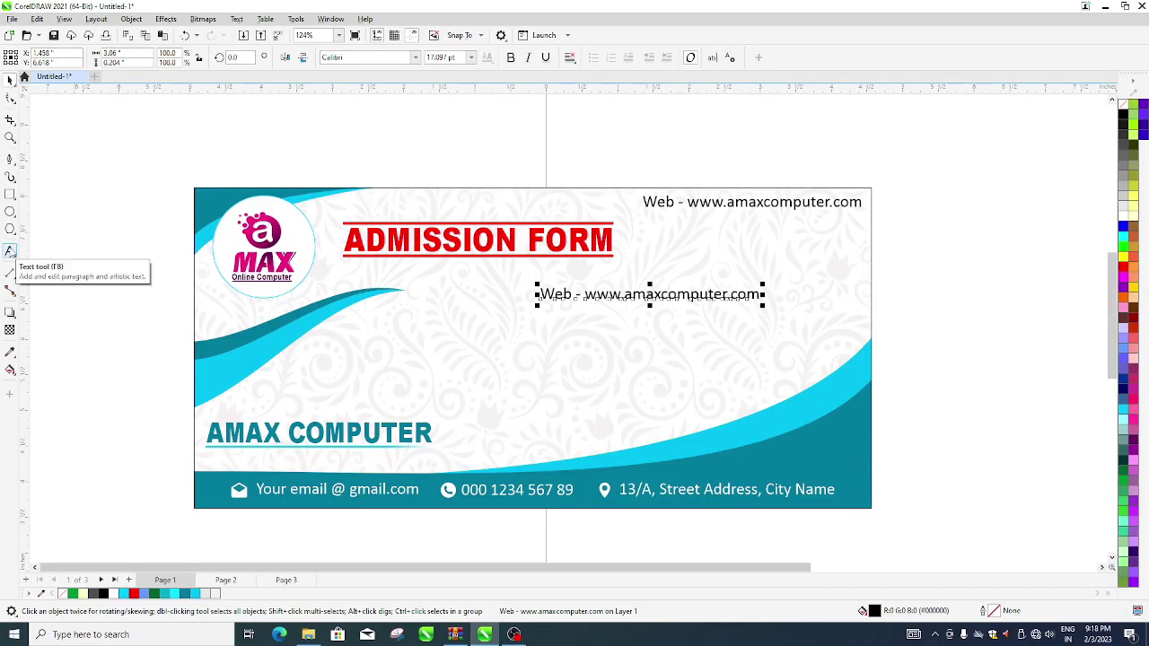
- Replace the copied web text with 'To', enlarged to about 25 pt below the title
{"action": "left_click", "coordinate": [761, 294]}
{"action": "key", "text": "ctrl+space"}
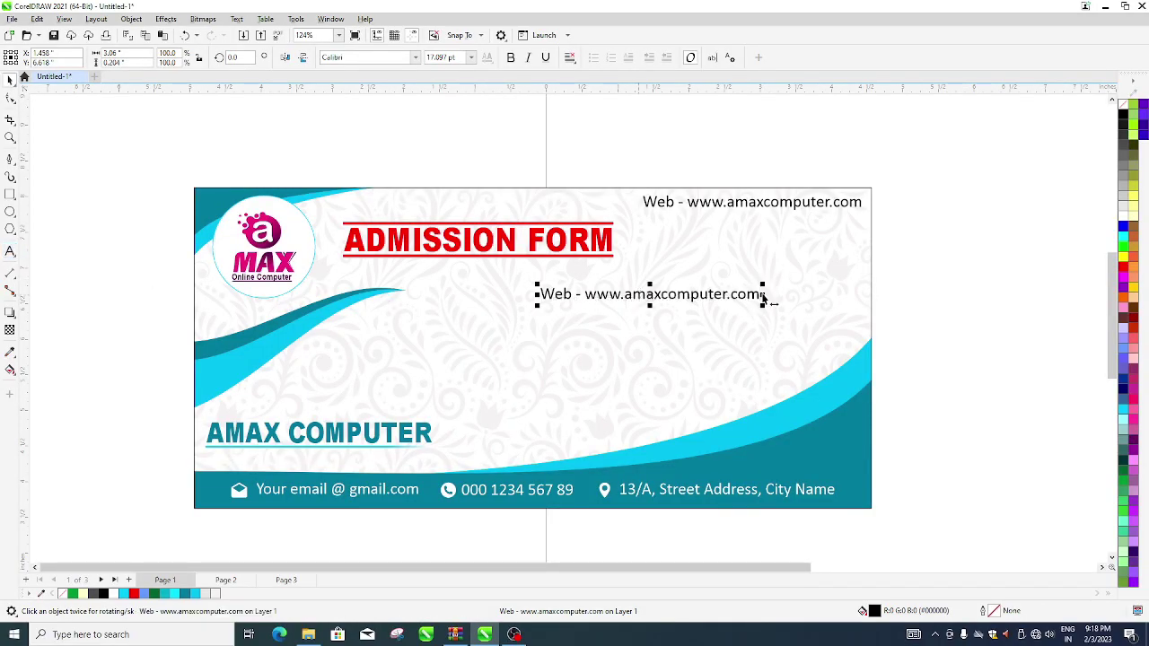
{"action": "key", "text": "F8"}
{"action": "left_click_drag", "start_coordinate": [759, 296], "coordinate": [533, 297]}
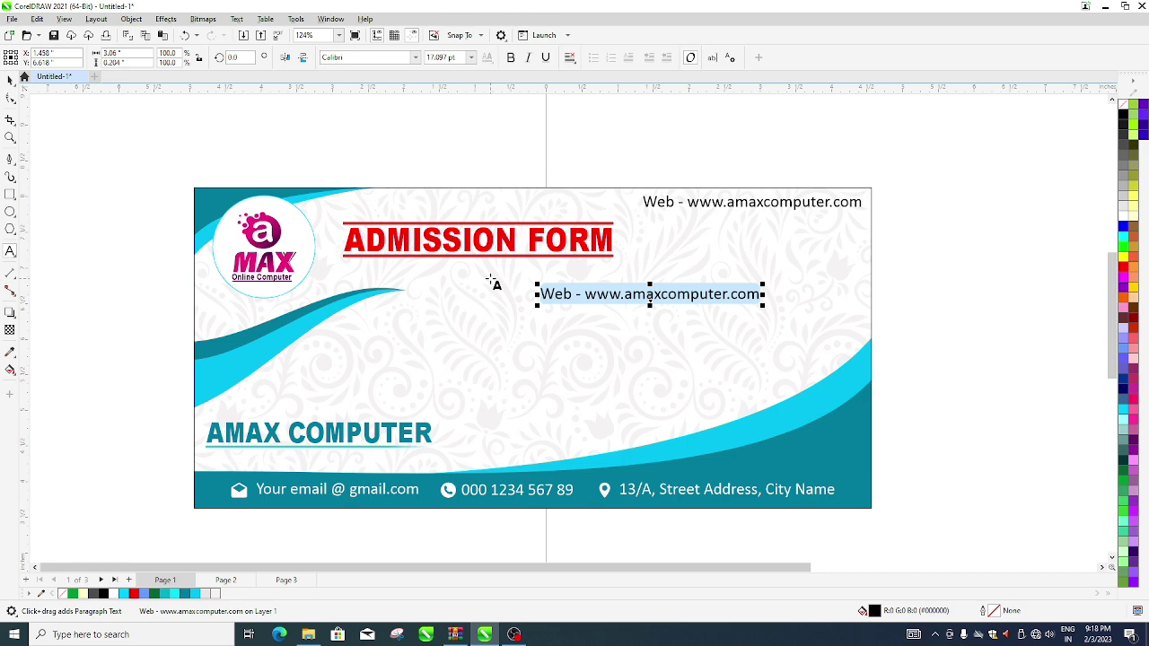
{"action": "type", "text": "To"}
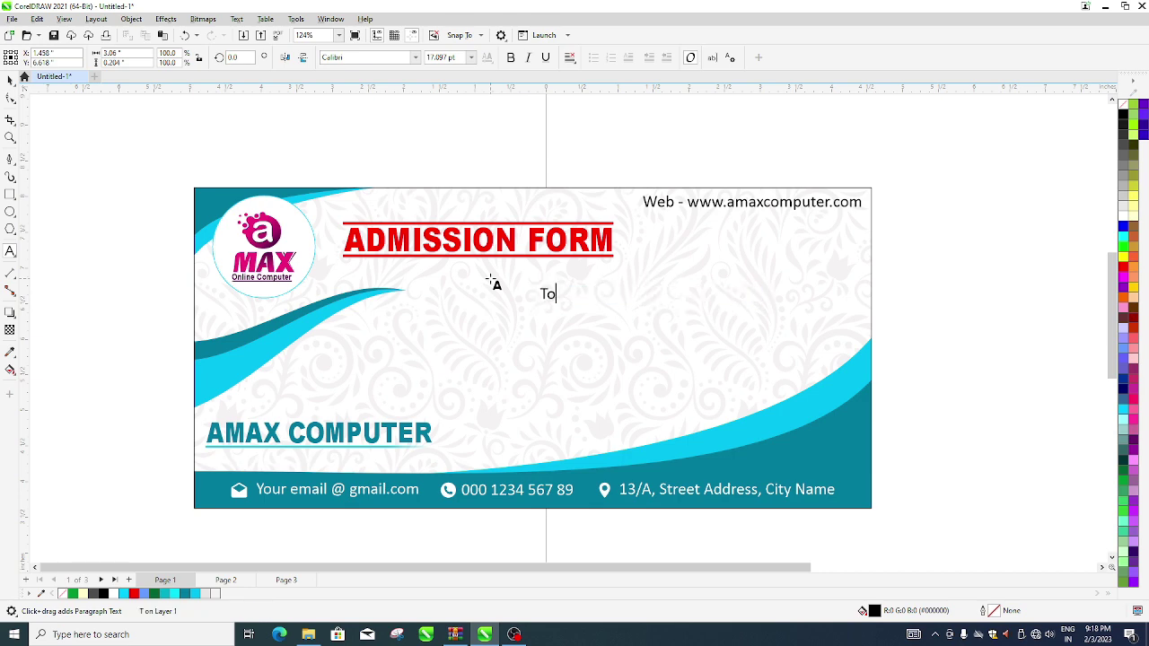
{"action": "key", "text": "Escape"}
{"action": "key", "text": "space"}
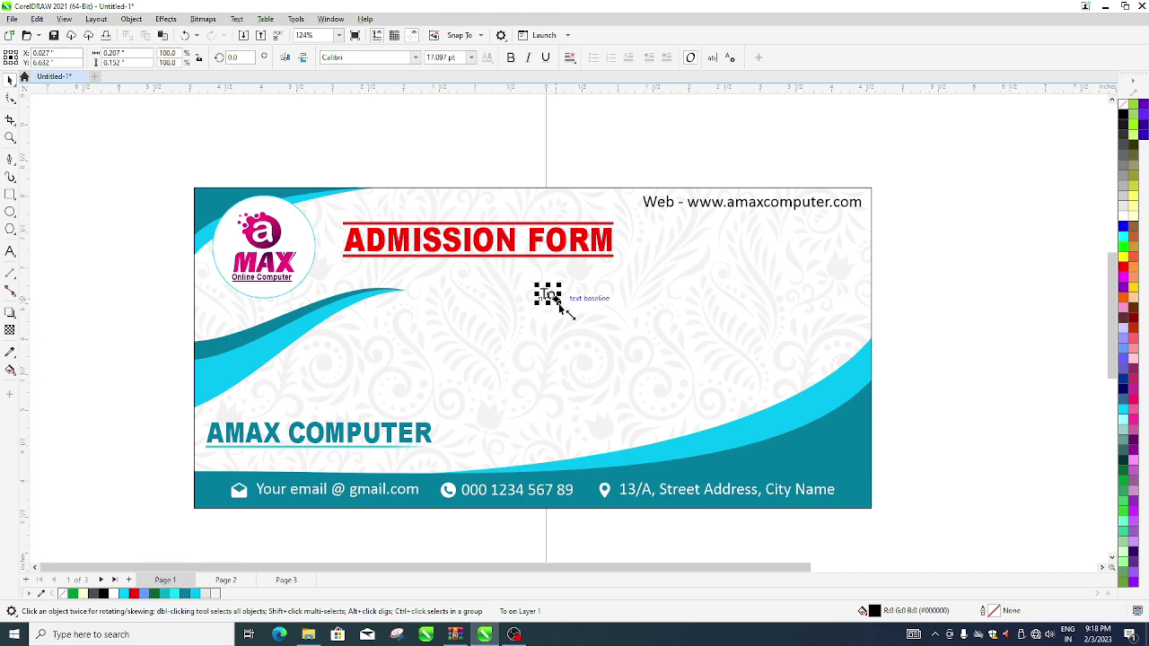
{"action": "left_click_drag", "start_coordinate": [561, 307], "coordinate": [569, 315]}
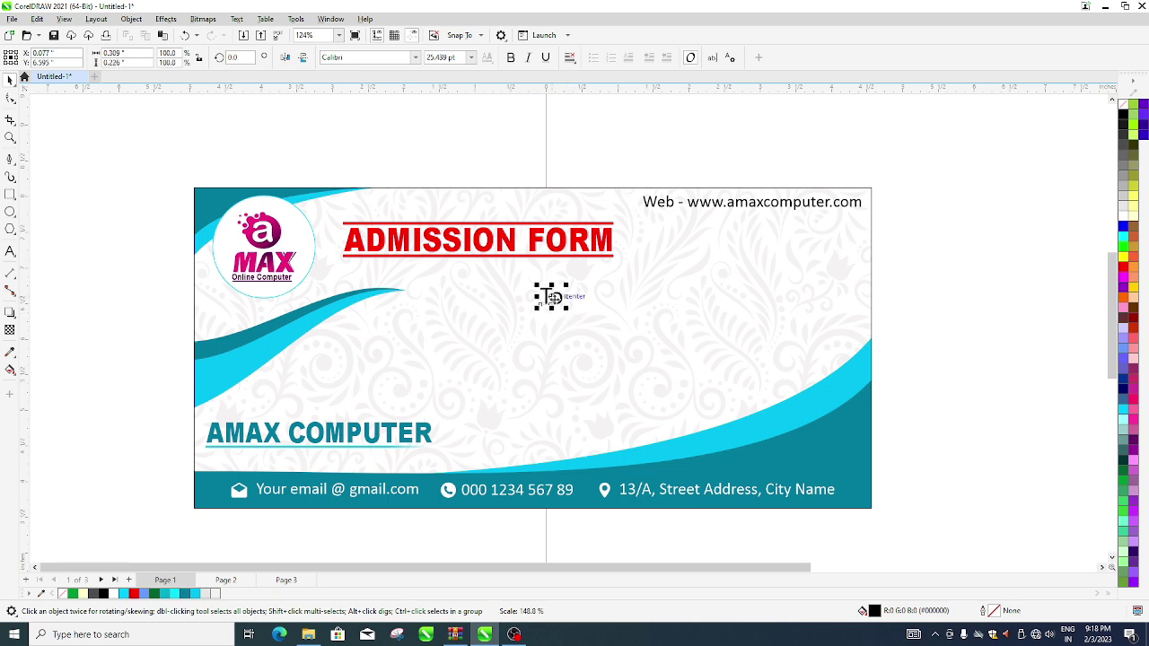
{"action": "left_click_drag", "start_coordinate": [548, 297], "coordinate": [550, 299]}
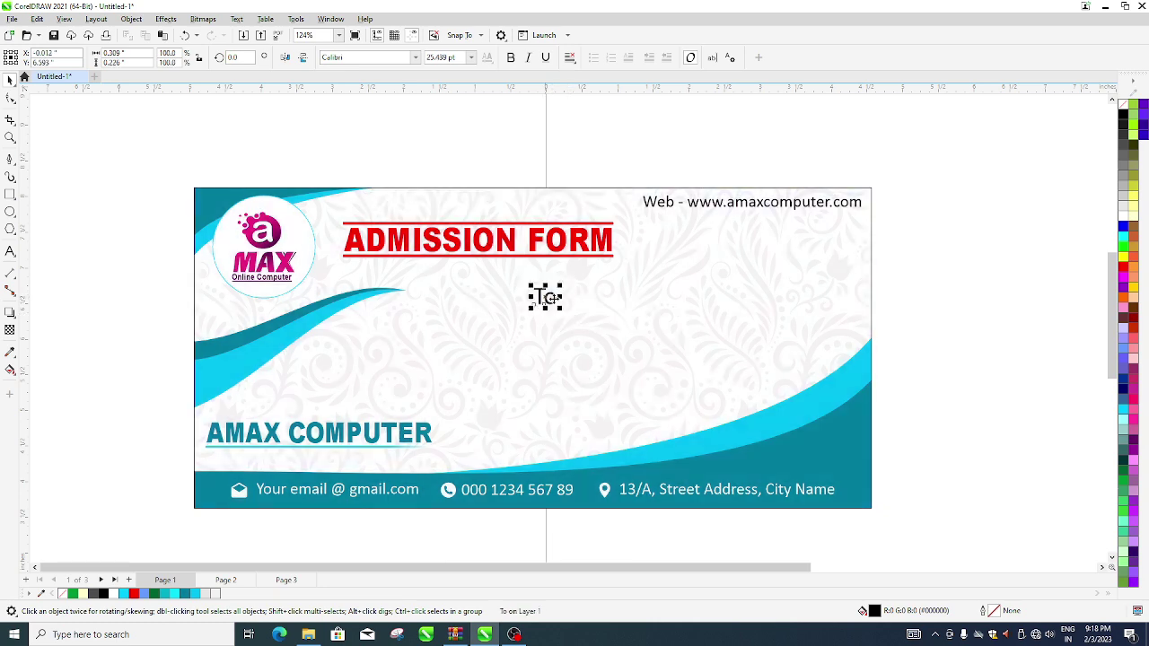
{"action": "left_click", "coordinate": [10, 159]}
{"action": "scroll", "coordinate": [641, 306], "scroll_direction": "up", "scroll_amount": 2}
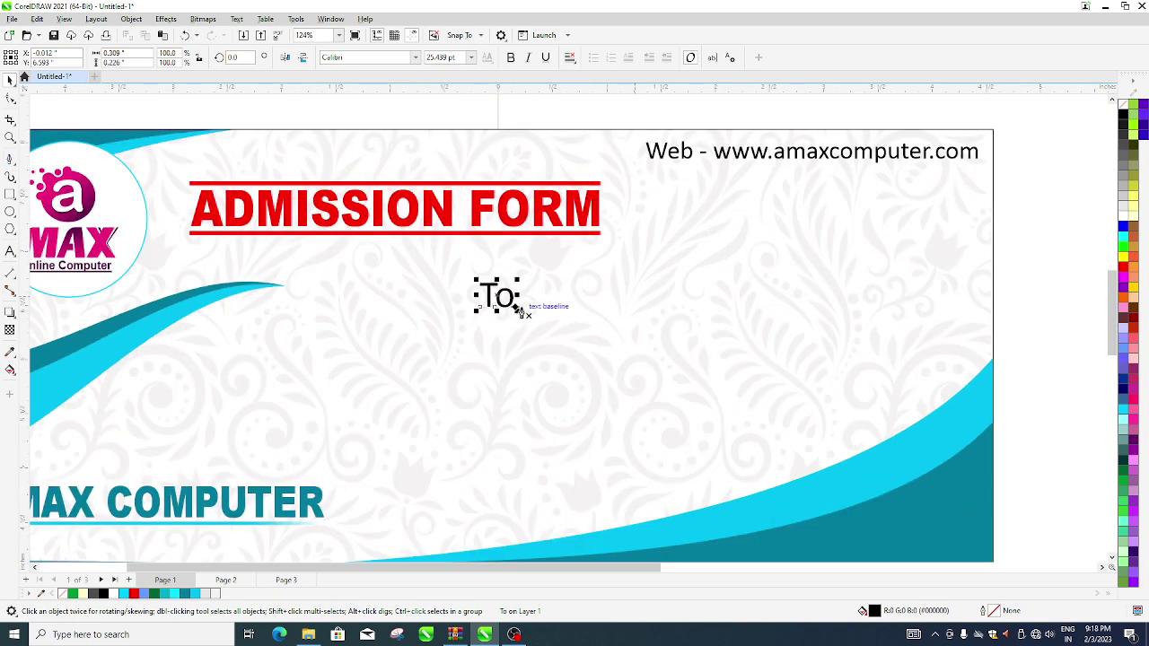
- Draw a straight 1.5 pt horizontal blank line to the right of 'To'
{"action": "left_click", "coordinate": [521, 308]}
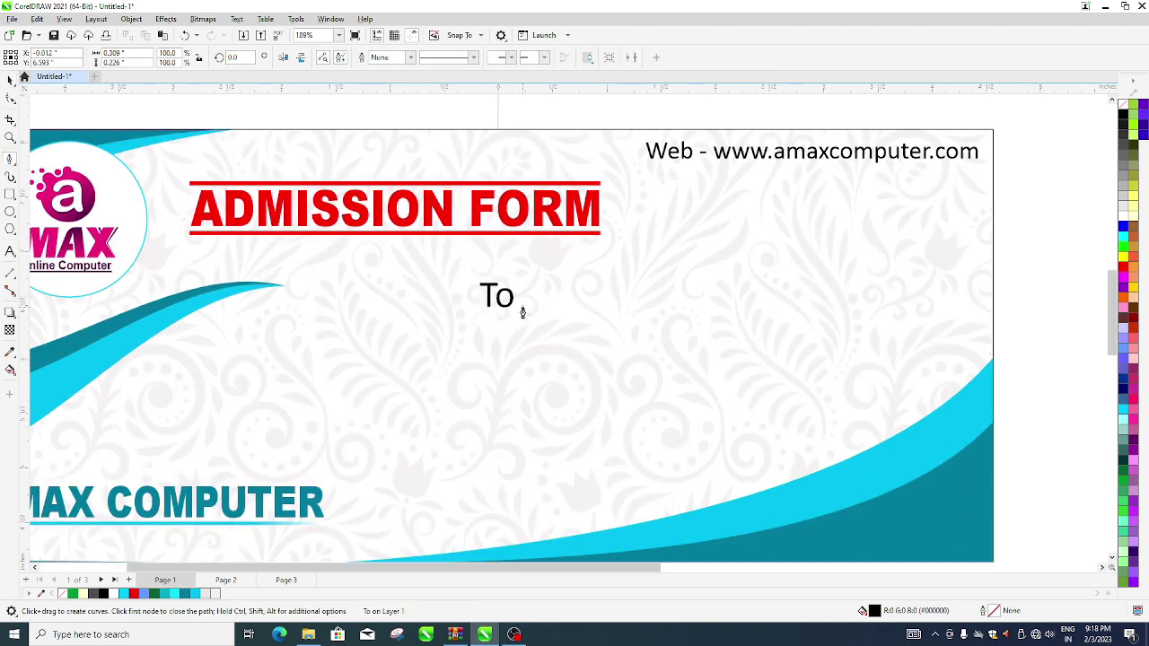
{"action": "left_click", "coordinate": [818, 308]}
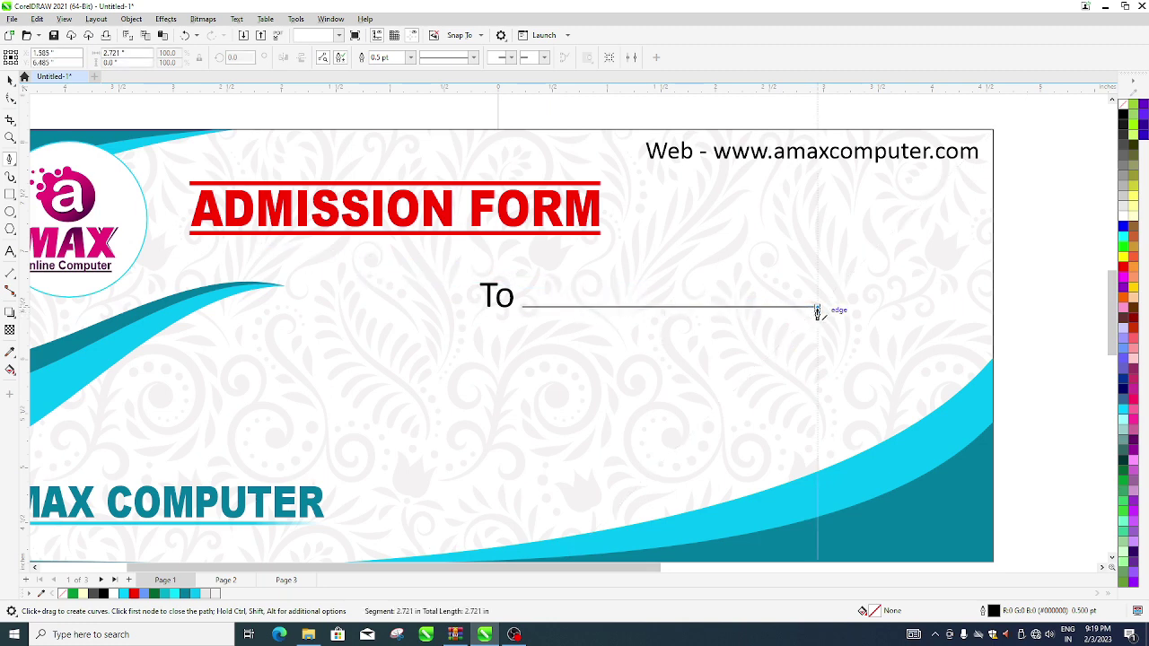
{"action": "double_click", "coordinate": [817, 308]}
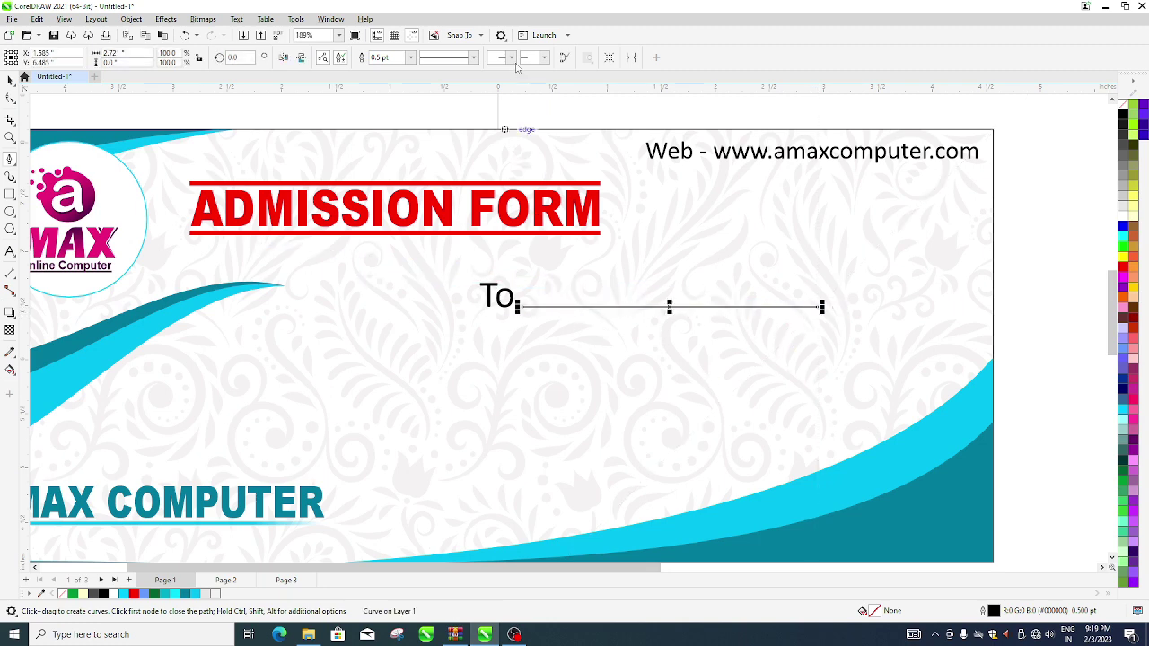
{"action": "left_click", "coordinate": [412, 59]}
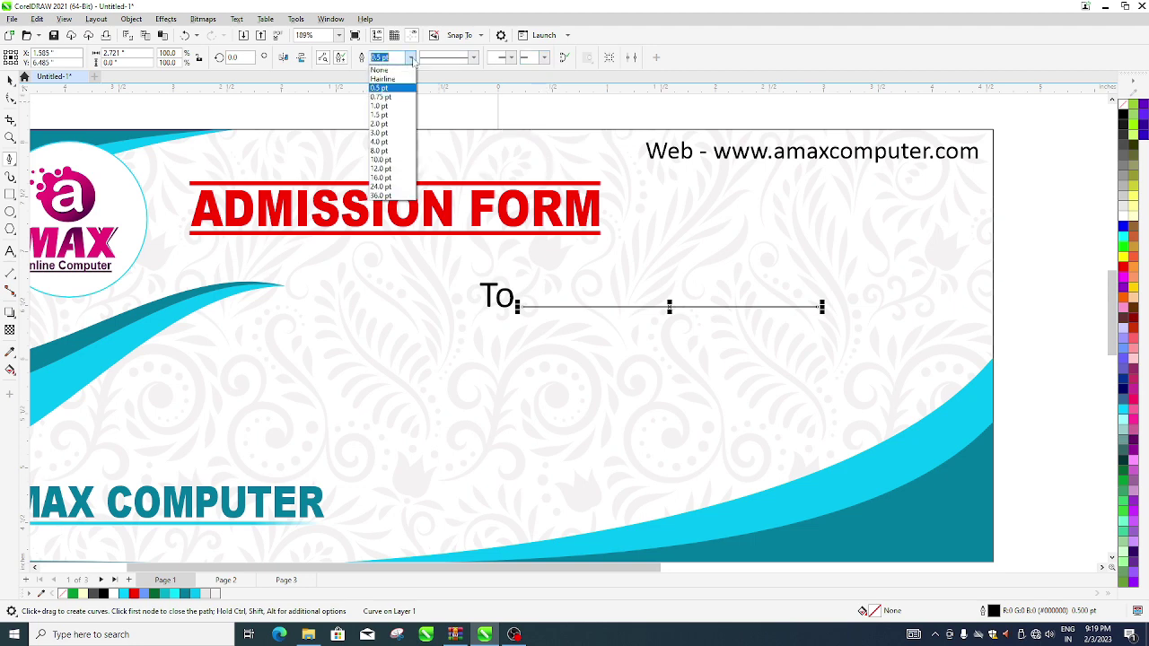
{"action": "left_click", "coordinate": [379, 118]}
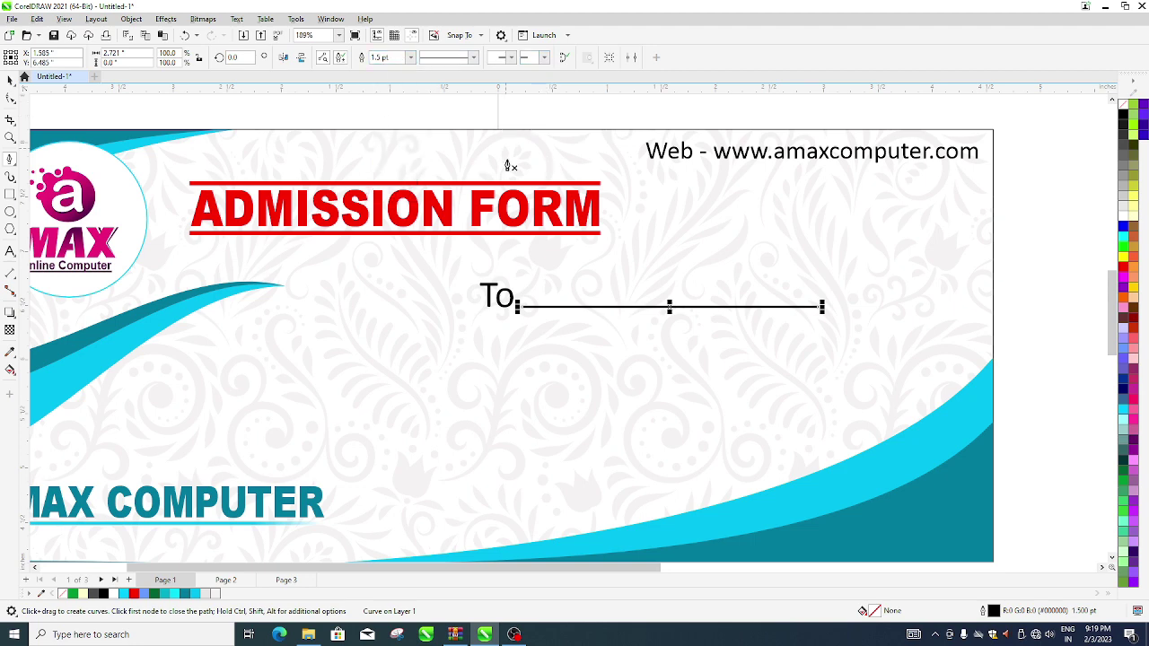
{"action": "scroll", "coordinate": [503, 173], "scroll_direction": "down", "scroll_amount": 1}
{"action": "scroll", "coordinate": [516, 186], "scroll_direction": "down", "scroll_amount": 1}
{"action": "left_click", "coordinate": [8, 80]}
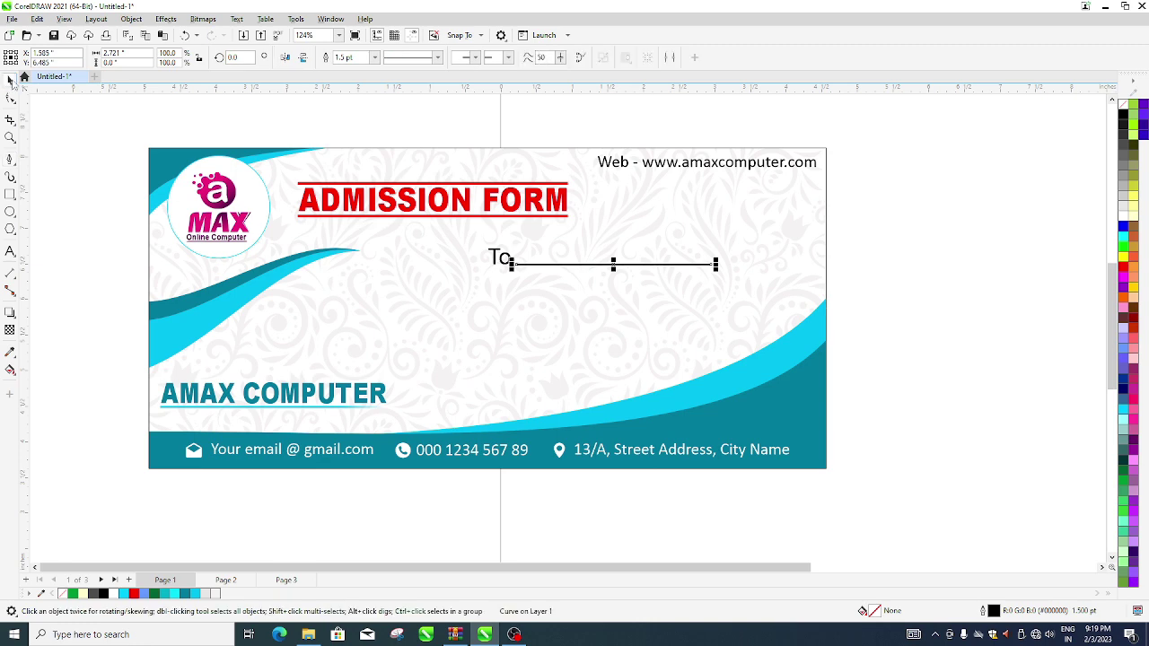
{"action": "left_click", "coordinate": [898, 236]}
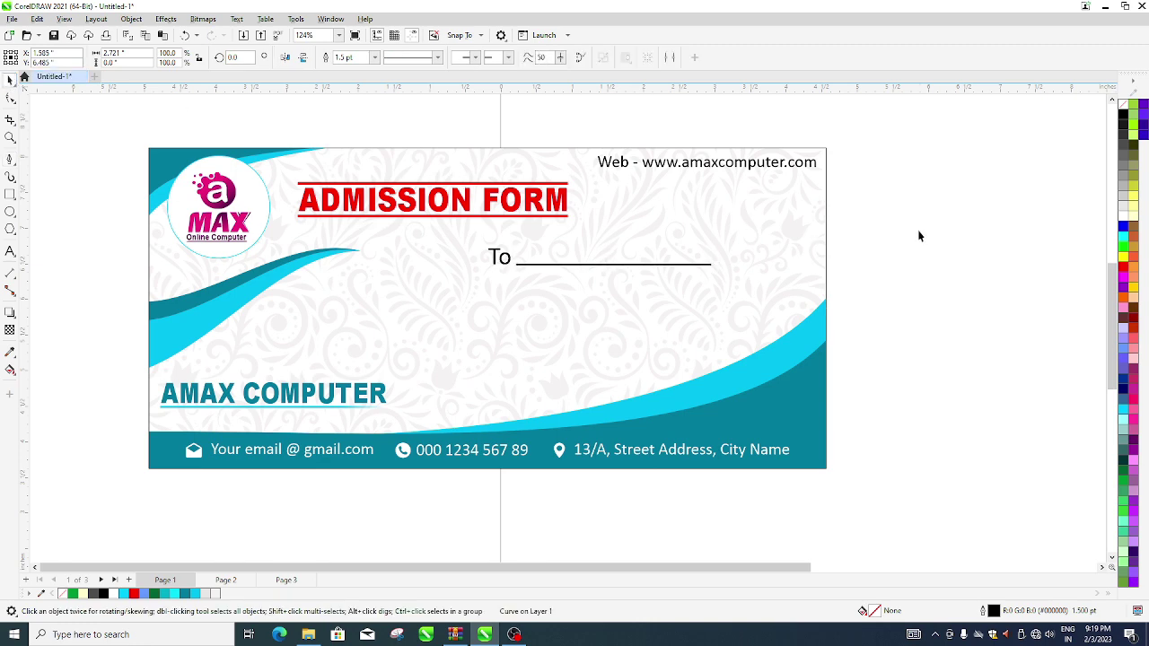
- Stack three evenly spaced copies of the blank line below, then scale the block up about 118%
{"action": "left_click", "coordinate": [588, 264]}
{"action": "left_click_drag", "start_coordinate": [616, 279], "coordinate": [617, 289]}
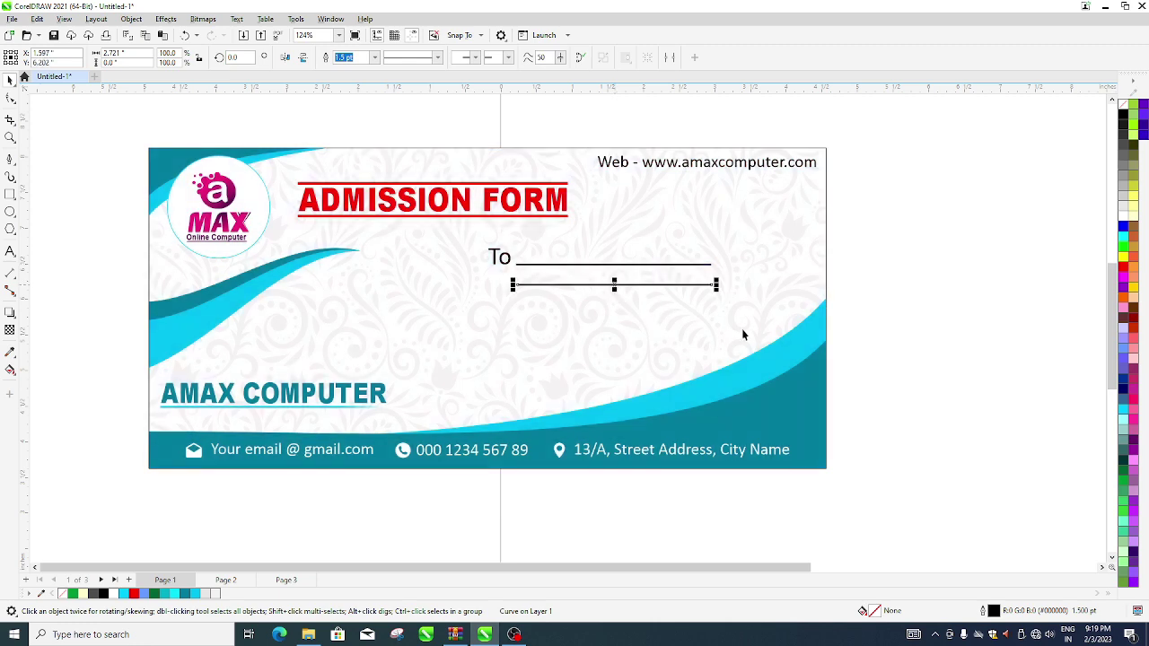
{"action": "key", "text": "ctrl+r"}
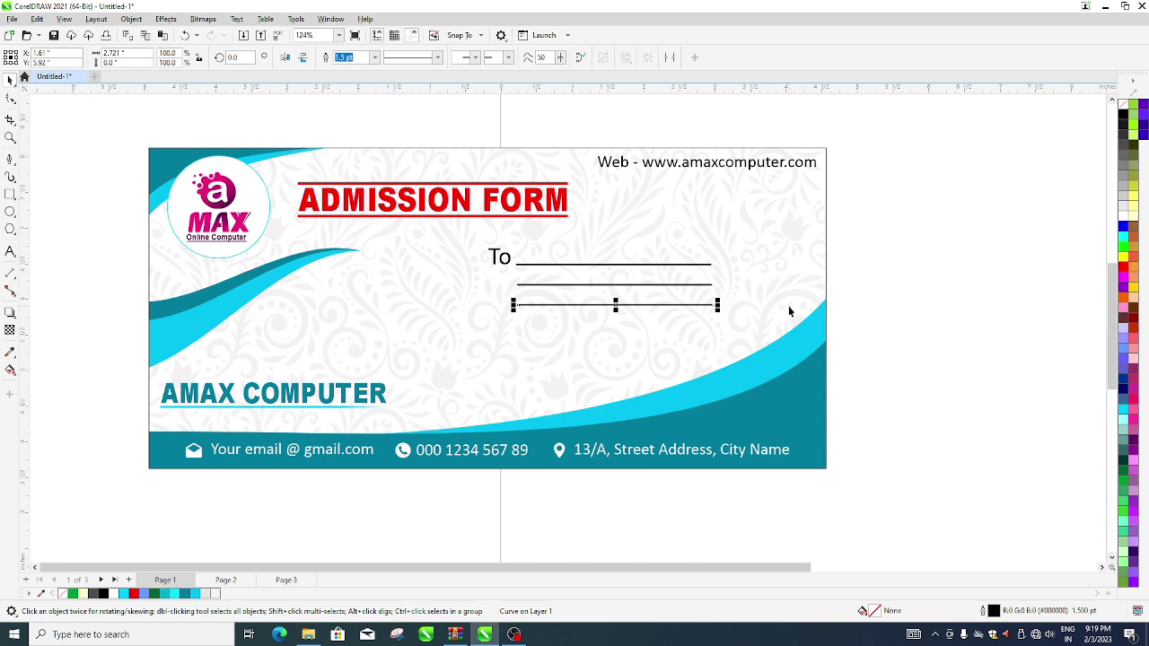
{"action": "key", "text": "ctrl+r"}
{"action": "left_click", "coordinate": [960, 281]}
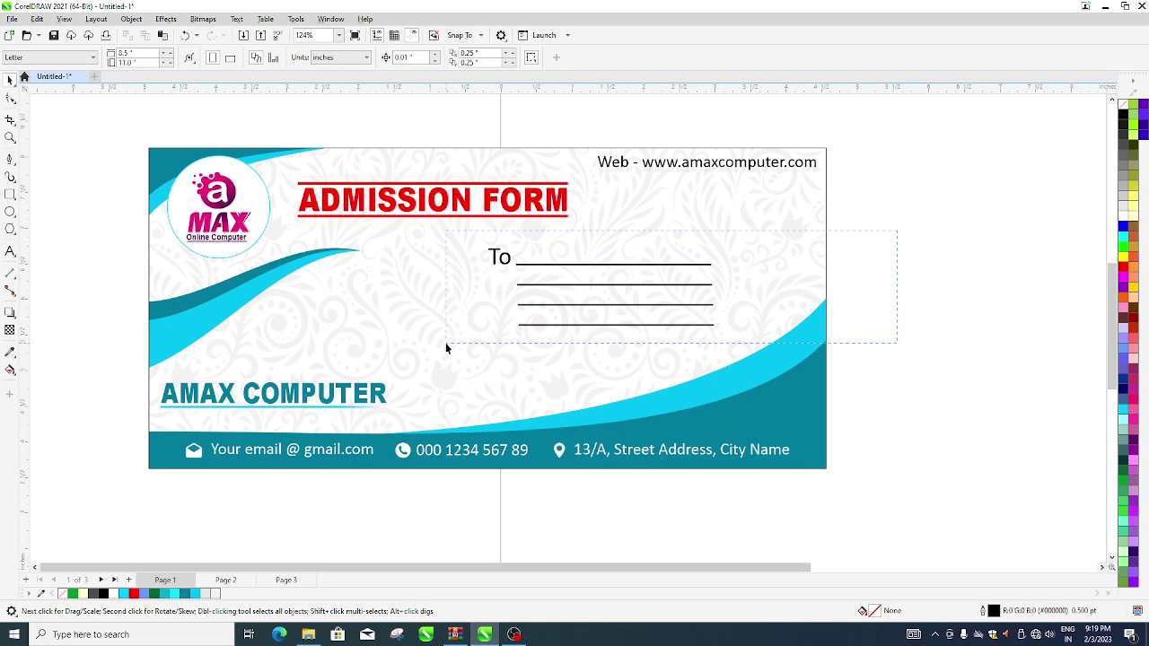
{"action": "left_click_drag", "start_coordinate": [527, 337], "coordinate": [446, 346]}
{"action": "left_click_drag", "start_coordinate": [721, 332], "coordinate": [759, 346]}
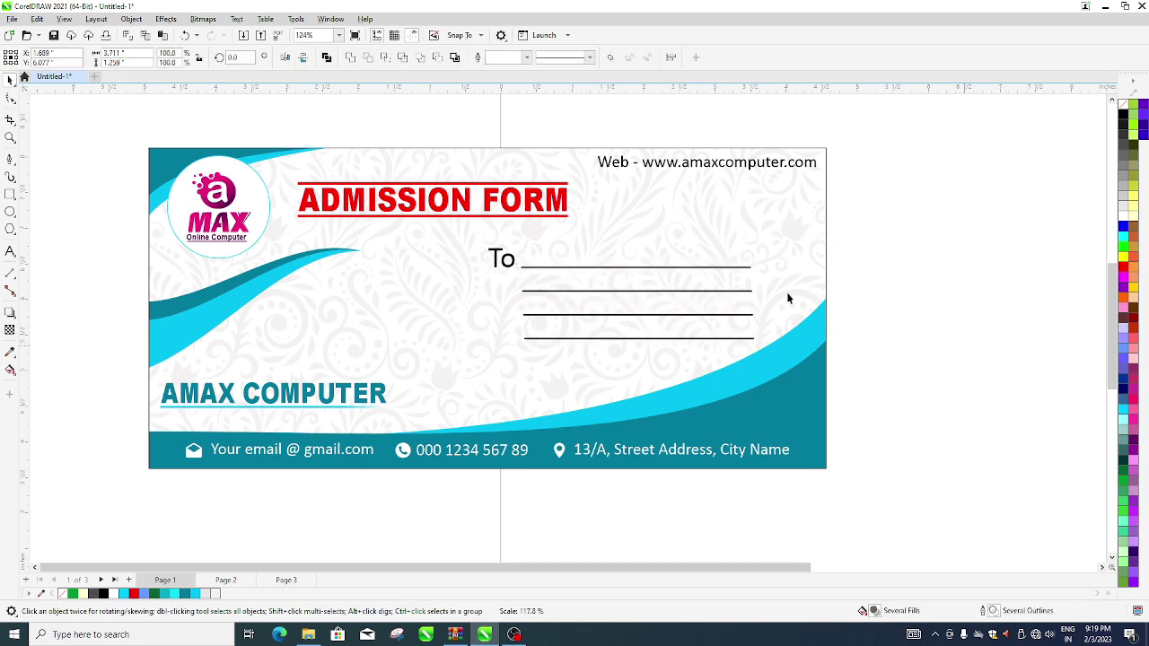
{"action": "key", "text": "Escape"}
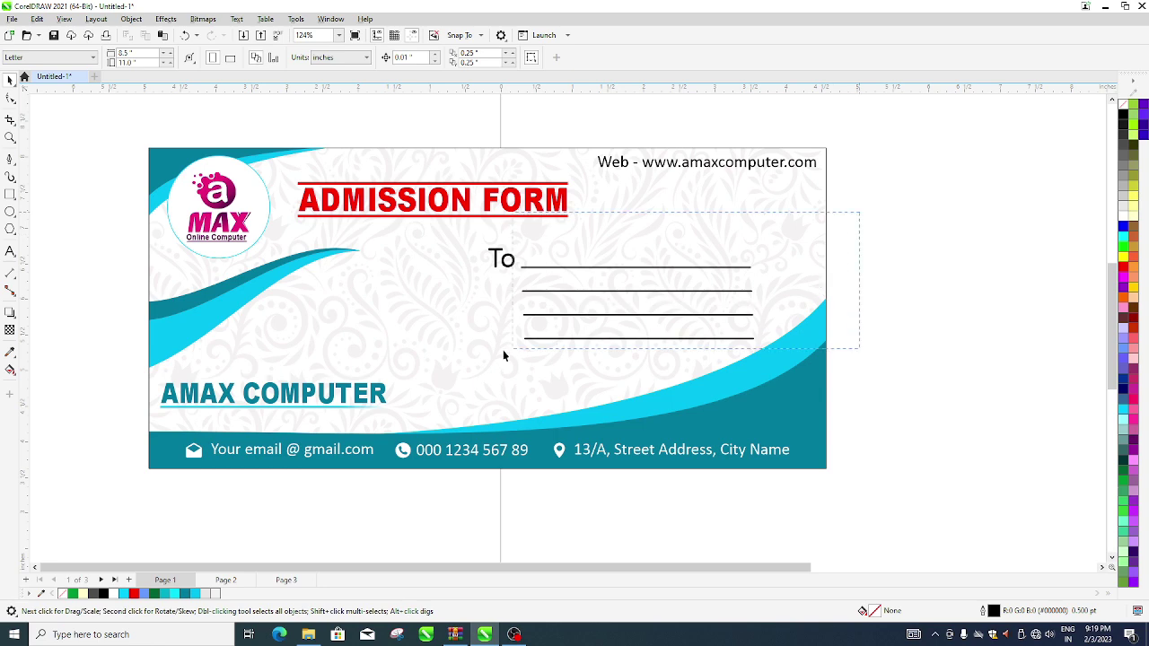
{"action": "left_click_drag", "start_coordinate": [504, 356], "coordinate": [475, 349]}
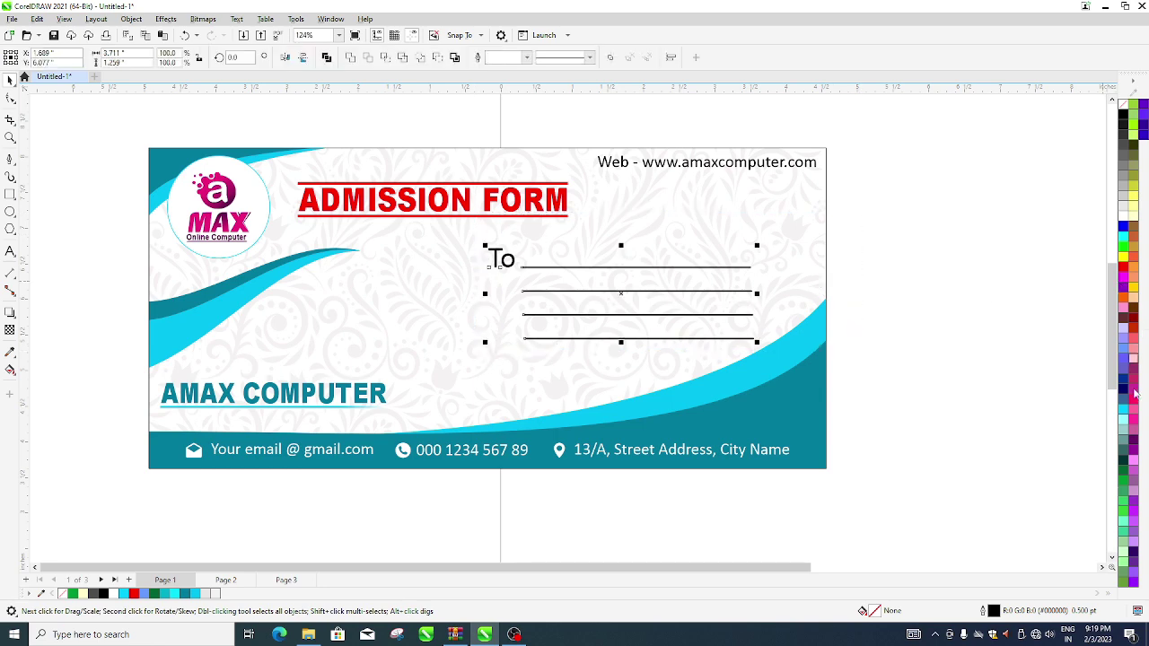
{"action": "right_click", "coordinate": [1123, 273]}
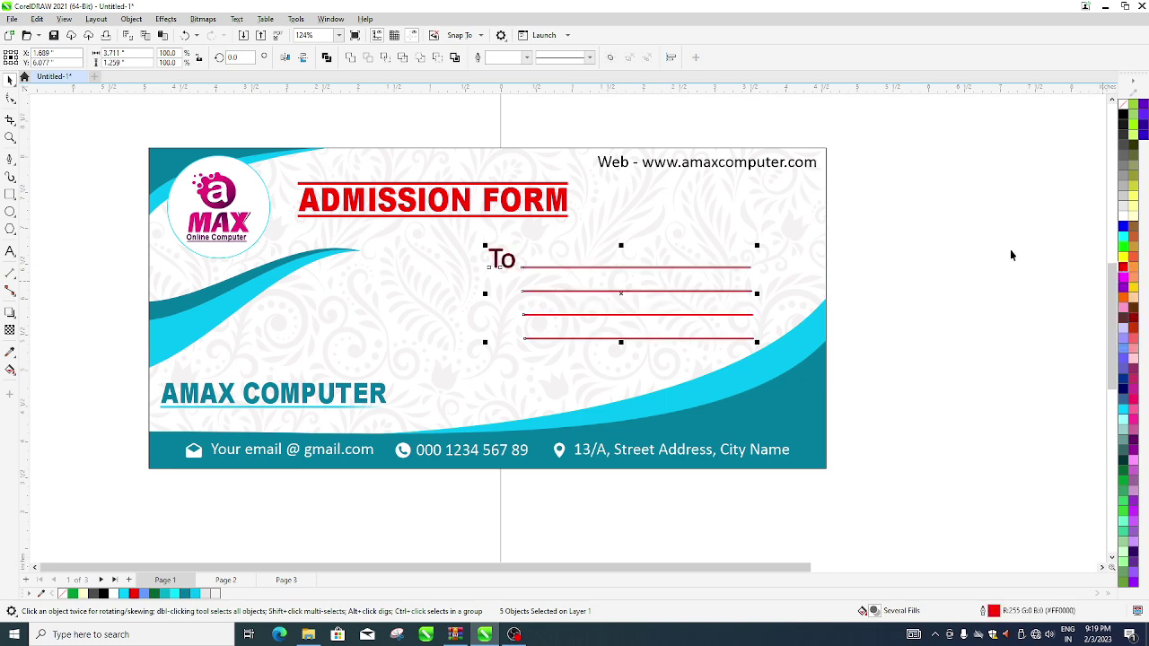
{"action": "left_click", "coordinate": [501, 261]}
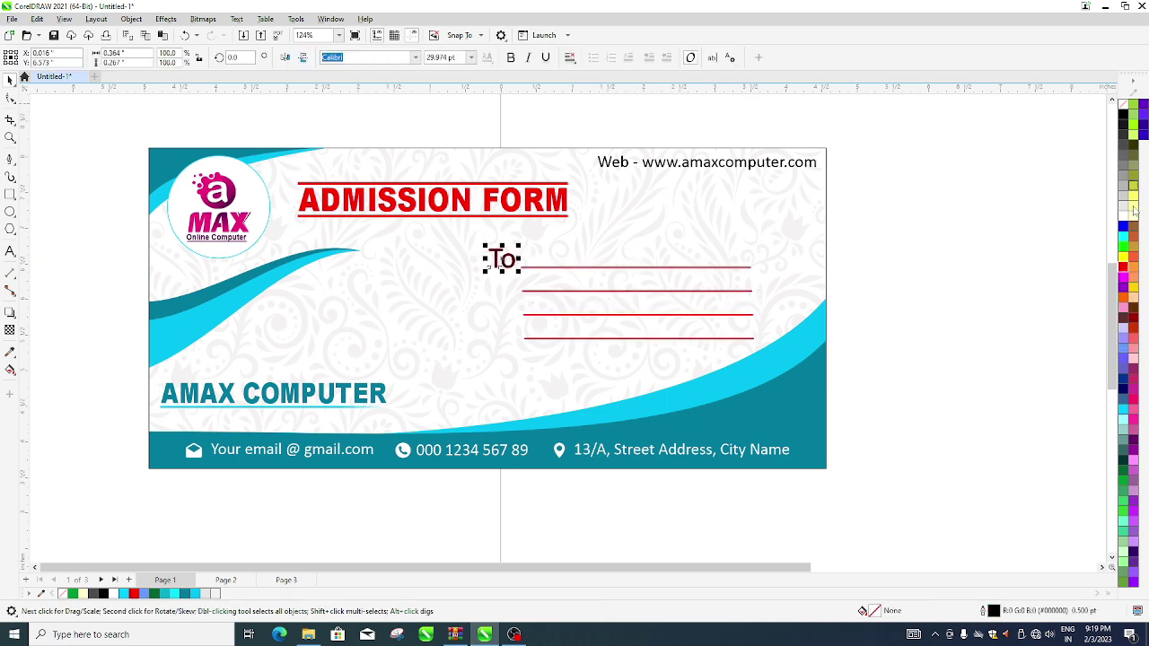
{"action": "left_click", "coordinate": [1124, 268]}
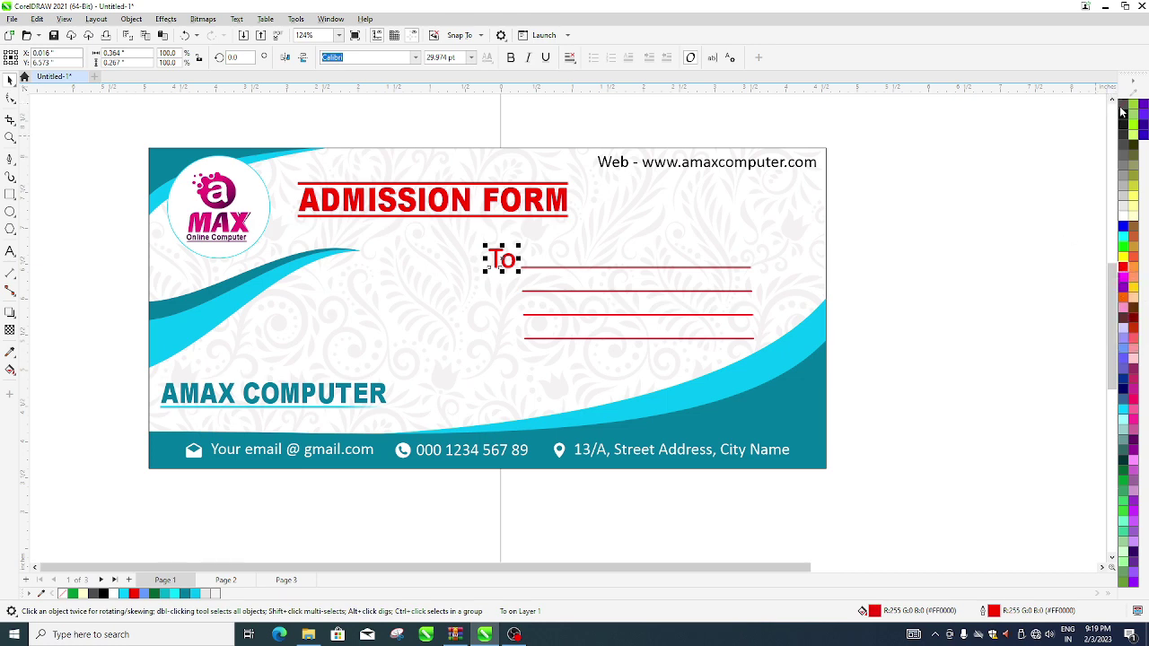
{"action": "left_click", "coordinate": [950, 239]}
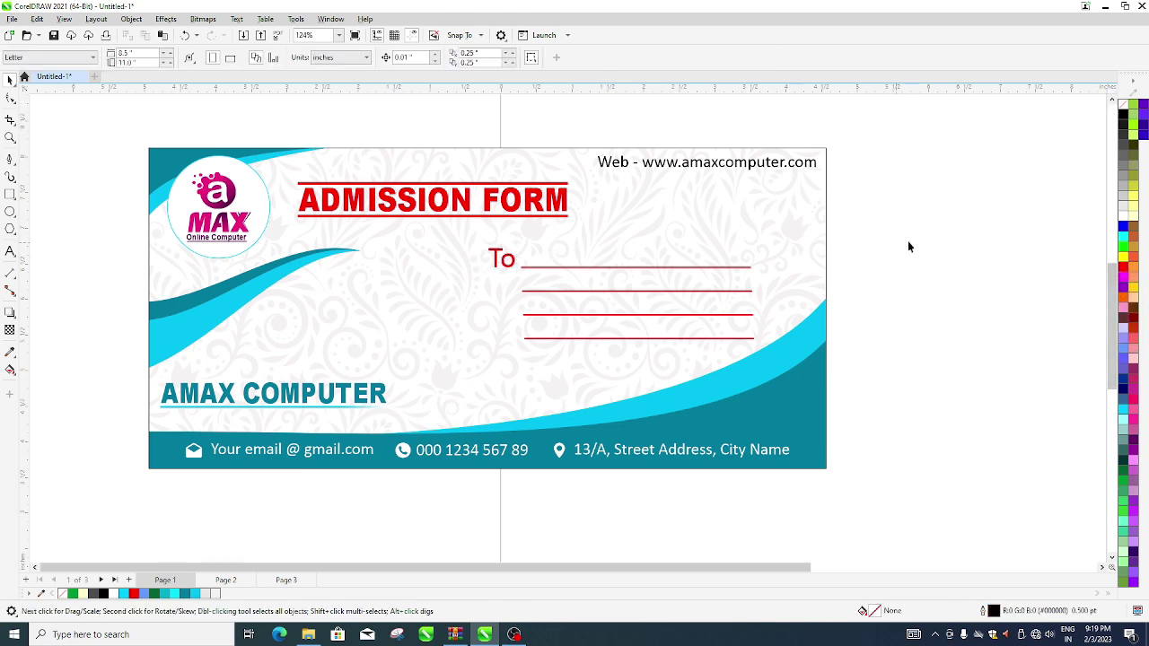
{"action": "left_click_drag", "start_coordinate": [465, 364], "coordinate": [458, 366]}
{"action": "left_click", "coordinate": [1123, 116]}
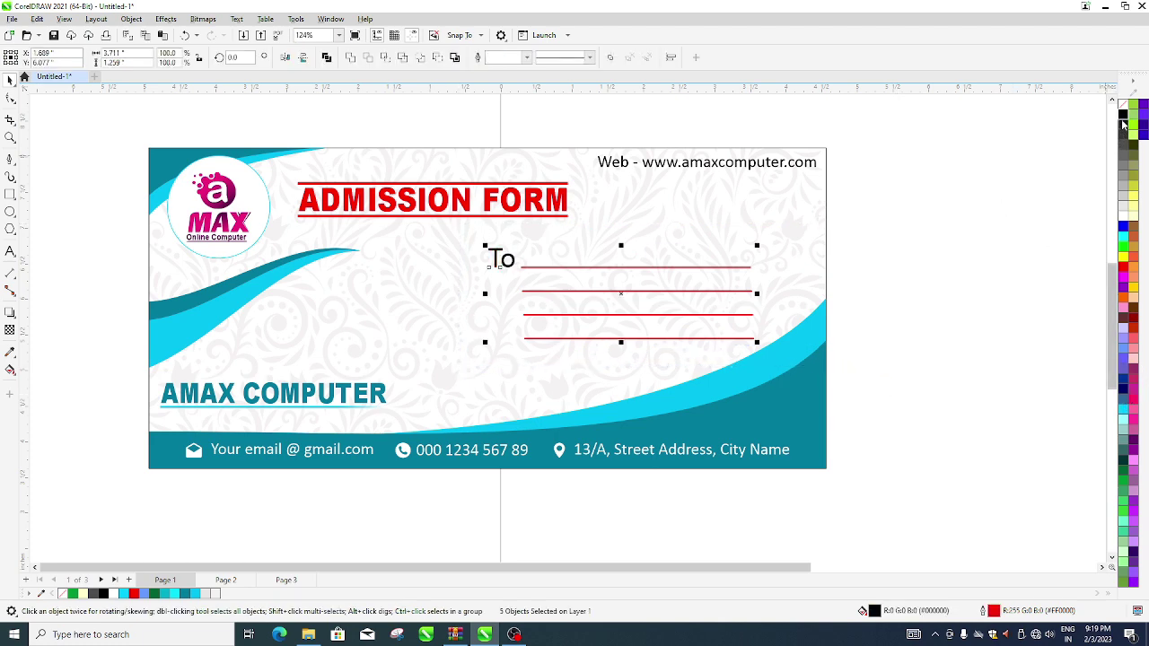
{"action": "right_click", "coordinate": [1124, 116]}
{"action": "left_click", "coordinate": [988, 187]}
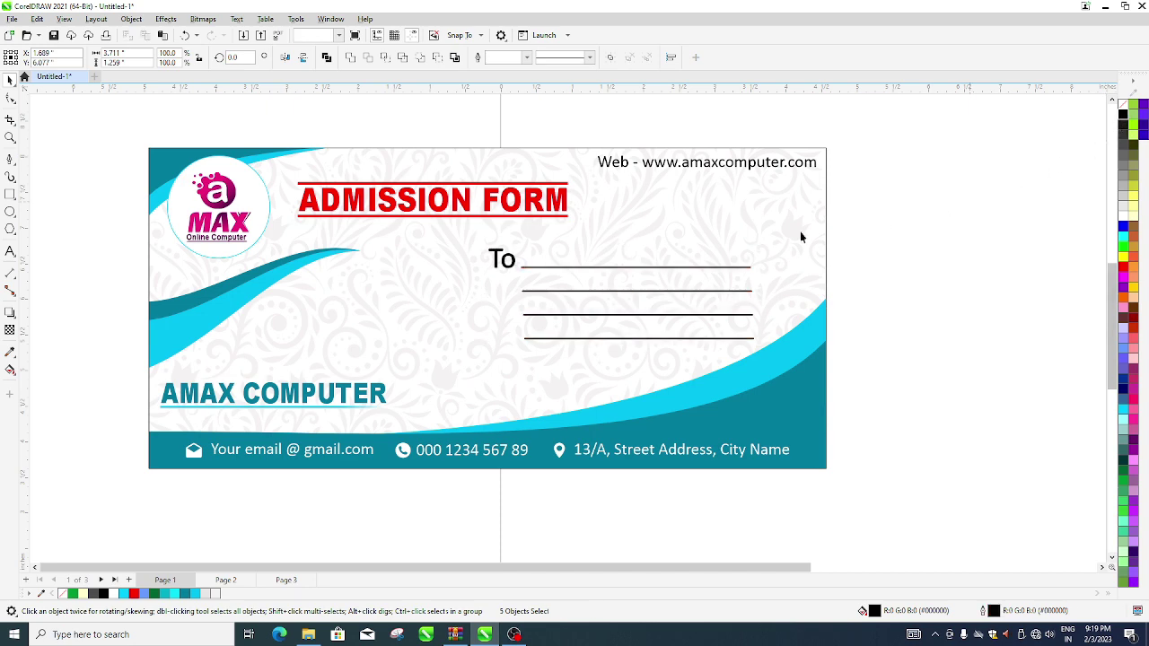
{"action": "scroll", "coordinate": [656, 241], "scroll_direction": "down", "scroll_amount": 1}
{"action": "scroll", "coordinate": [655, 240], "scroll_direction": "down", "scroll_amount": 1}
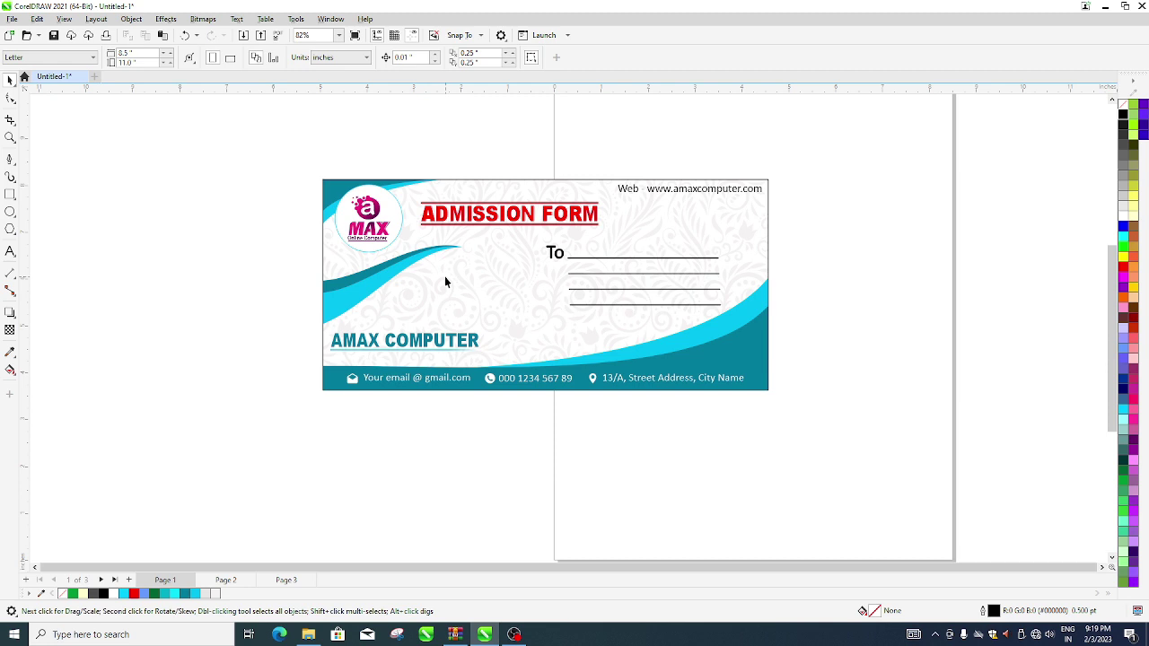
{"action": "key", "text": "F4"}
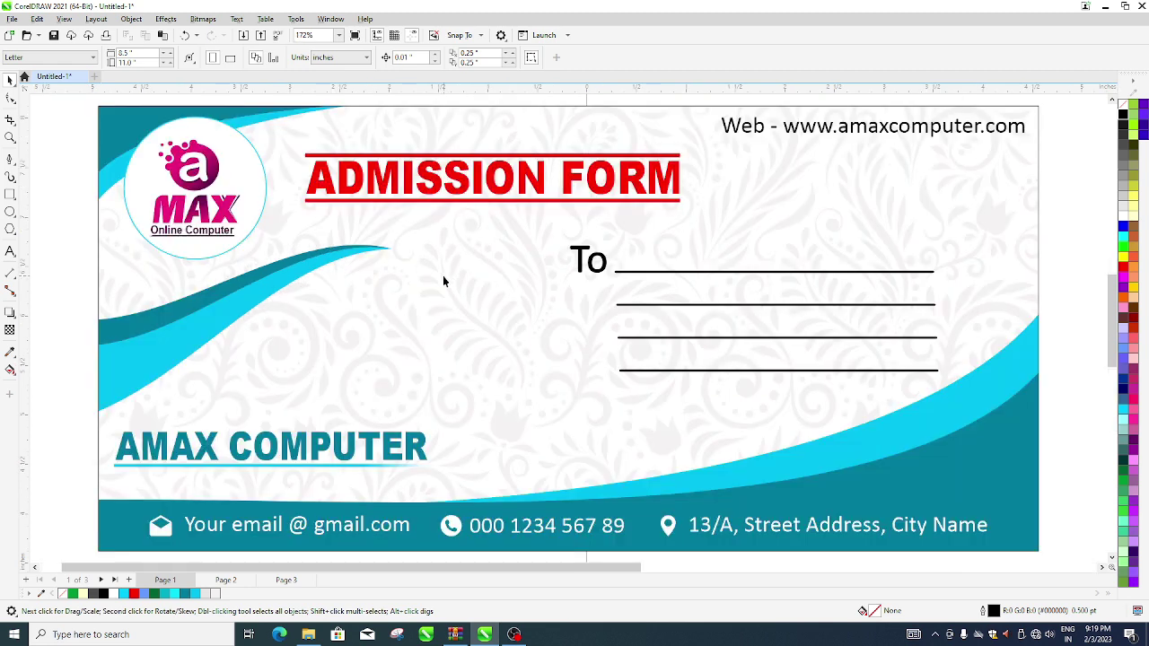